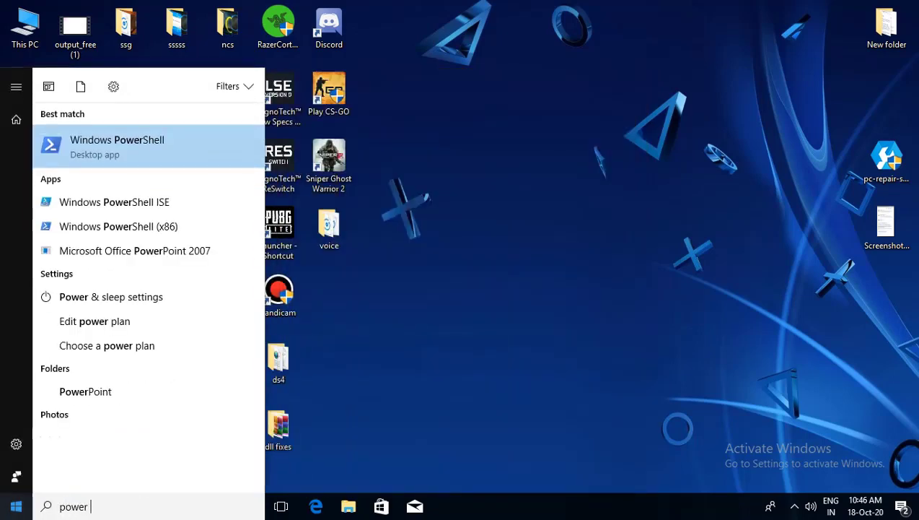
# Find the Power & sleep settings, open the additional power settings and expand the list of additional power plans
pyautogui.write('e')
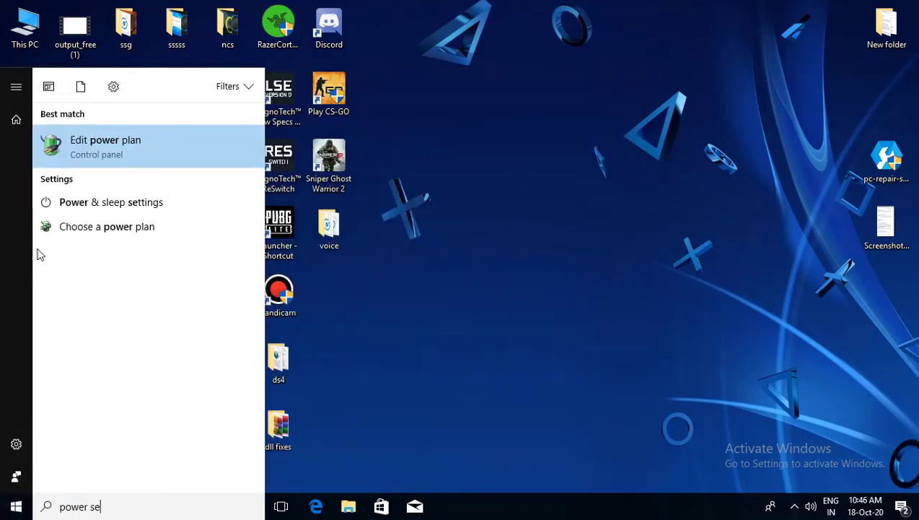
pyautogui.click(118, 207)
pyautogui.click(117, 207)
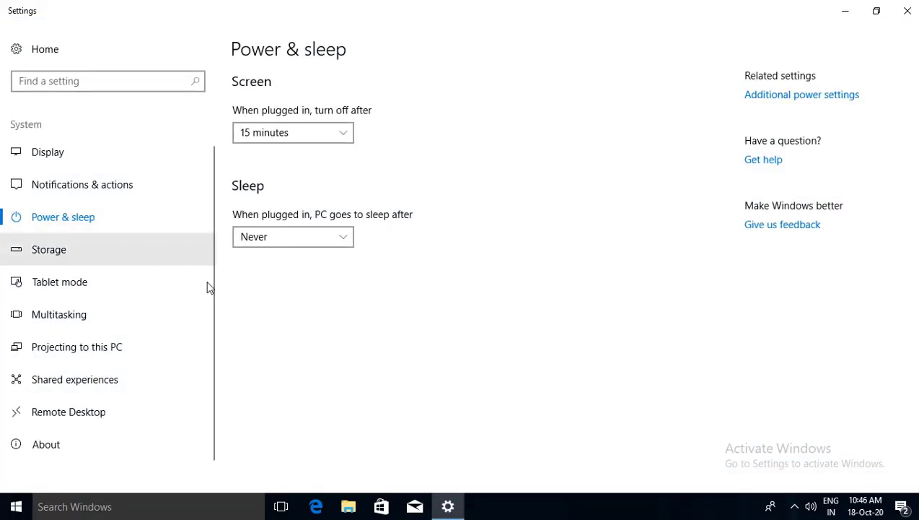
pyautogui.click(767, 100)
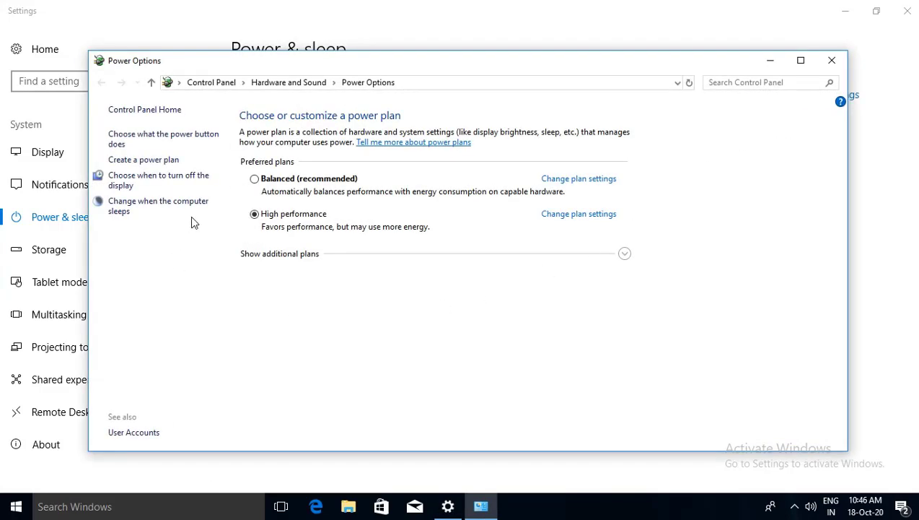
pyautogui.click(315, 254)
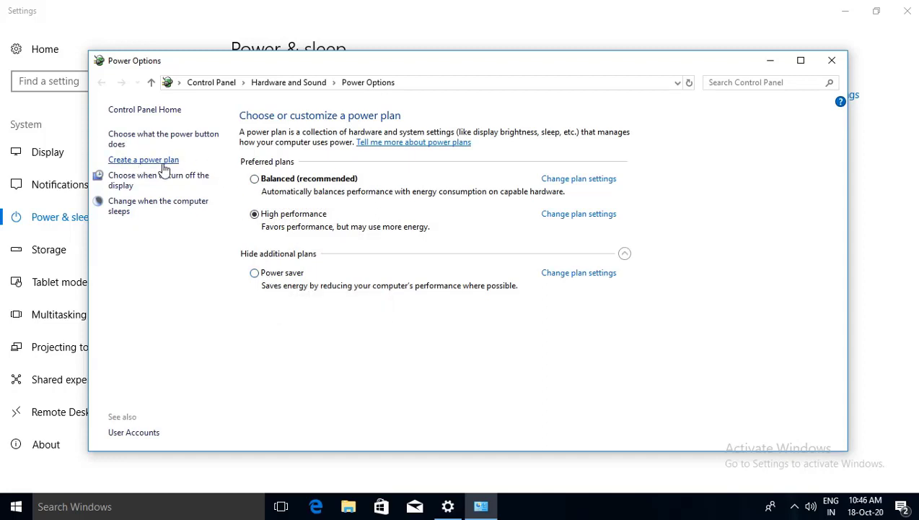
# Create a power plan named "high performance new" based on the Balanced plan, keeping its default display and sleep settings
pyautogui.click(163, 163)
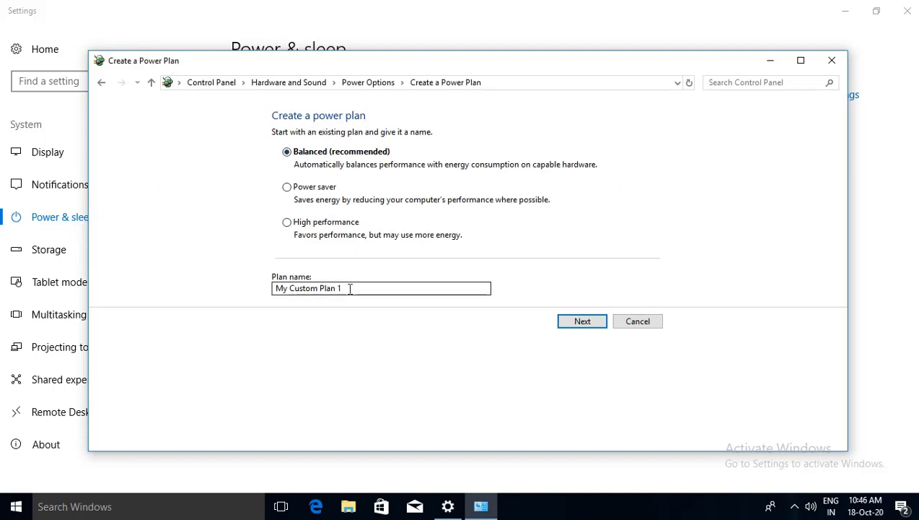
pyautogui.moveTo(275, 288); pyautogui.dragTo(341, 287)
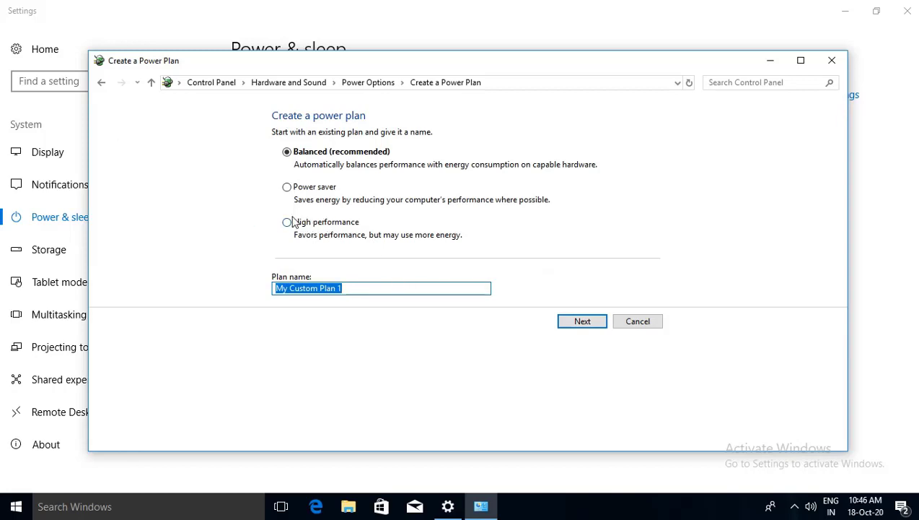
pyautogui.write('high perfo')
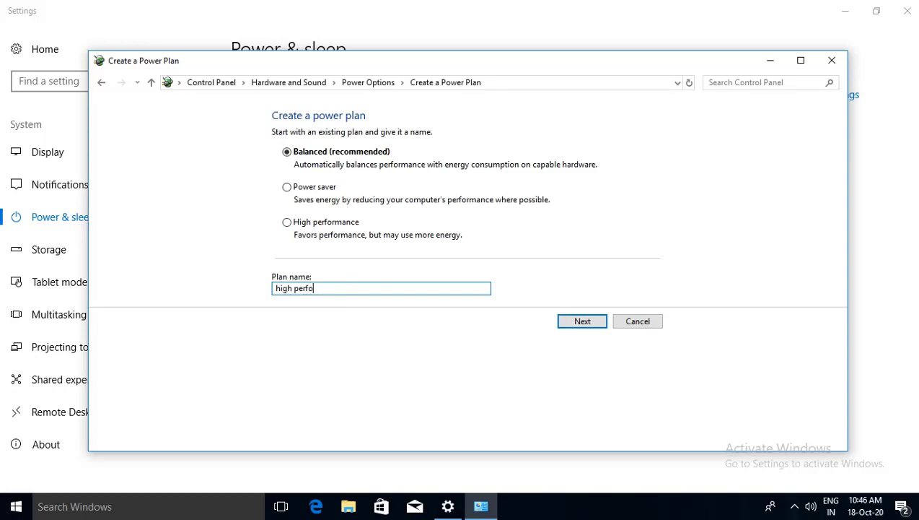
pyautogui.write('rmance new')
pyautogui.click(575, 325)
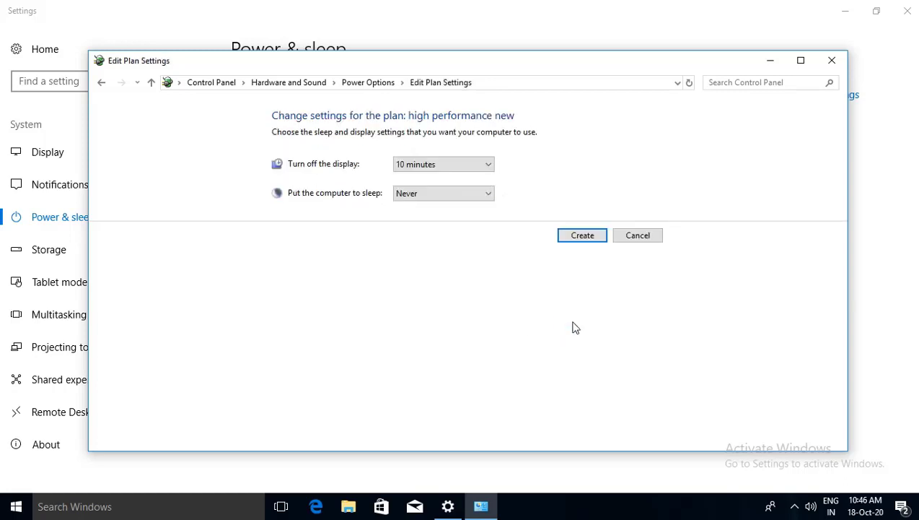
pyautogui.click(589, 241)
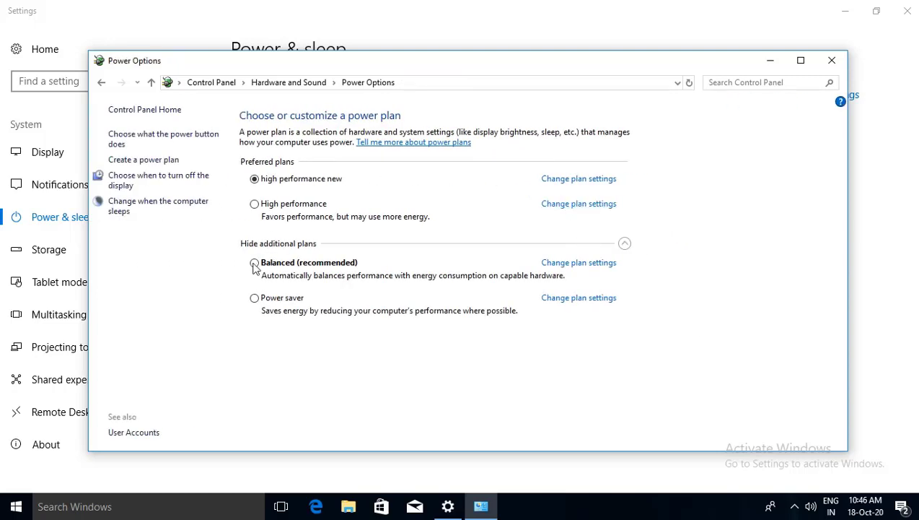
# Open the advanced power settings of the "high performance new" plan and look through the PCI Express options
pyautogui.click(574, 180)
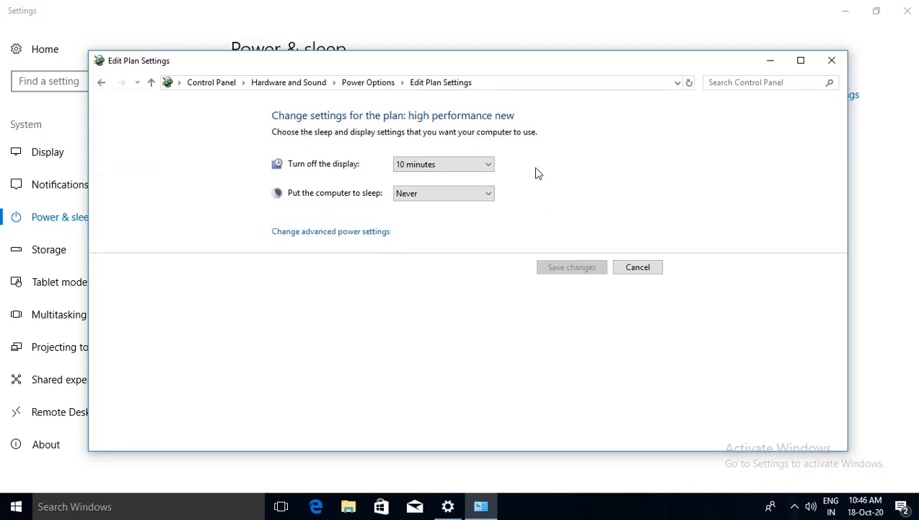
pyautogui.click(356, 232)
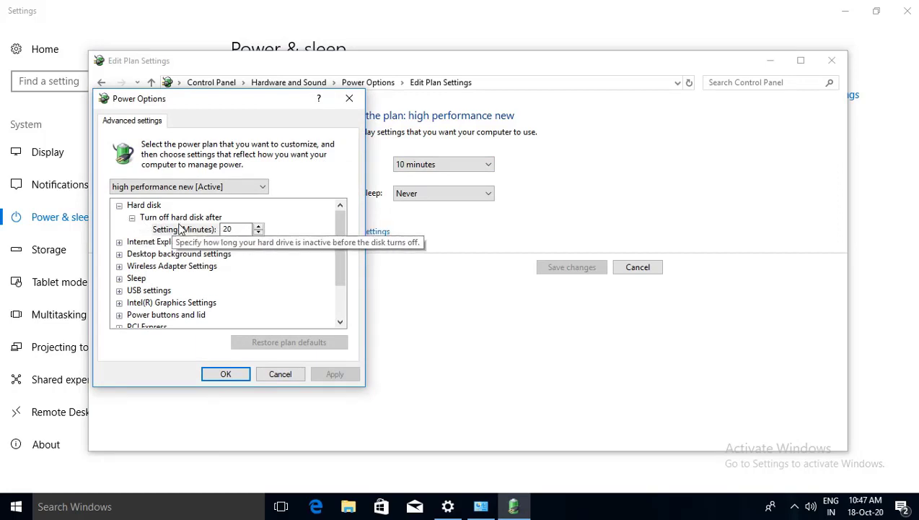
pyautogui.click(132, 217)
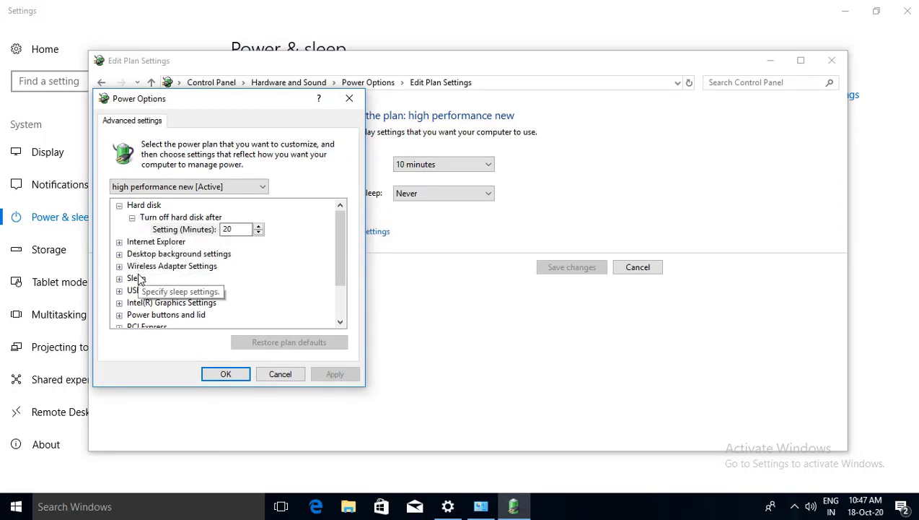
pyautogui.scroll(-1, 143, 297)
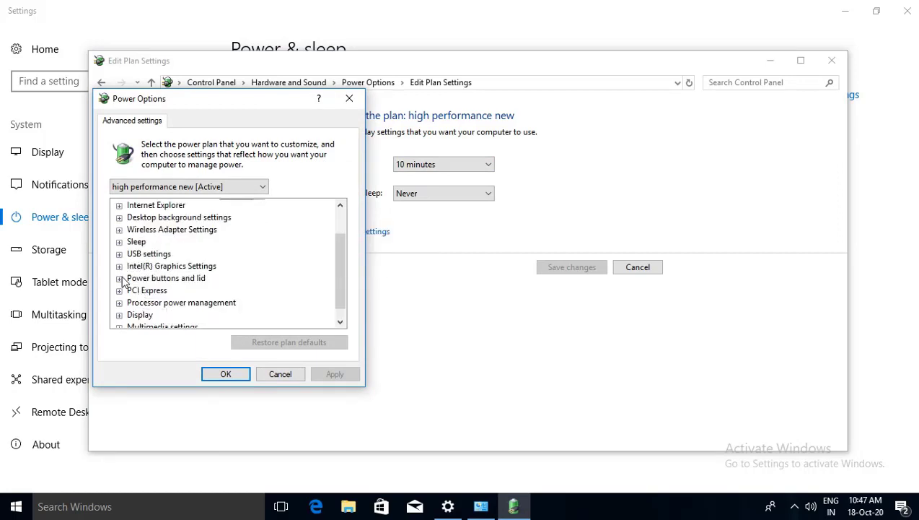
pyautogui.click(119, 290)
pyautogui.click(131, 303)
pyautogui.click(130, 303)
pyautogui.click(119, 290)
pyautogui.scroll(-1, 127, 296)
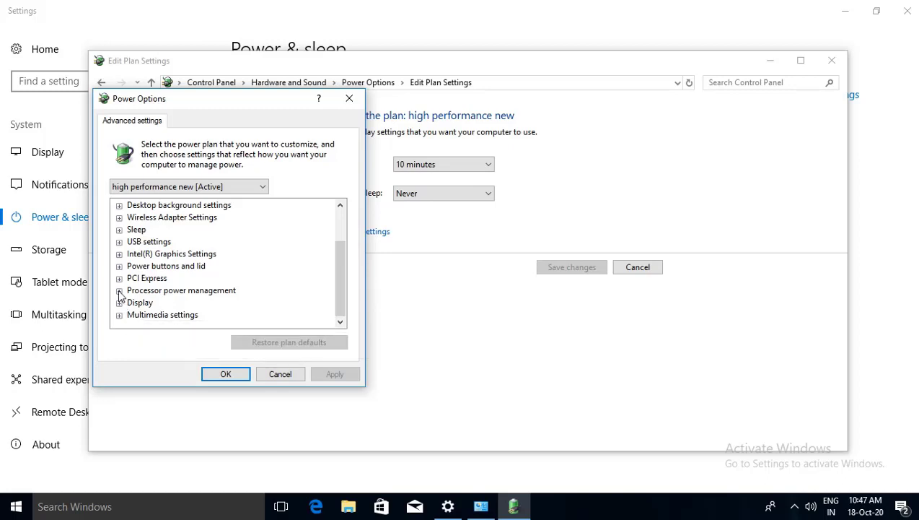
# Set the maximum processor state under Processor power management to 100%, apply it and close the power plan settings
pyautogui.click(119, 290)
pyautogui.click(131, 315)
pyautogui.click(192, 316)
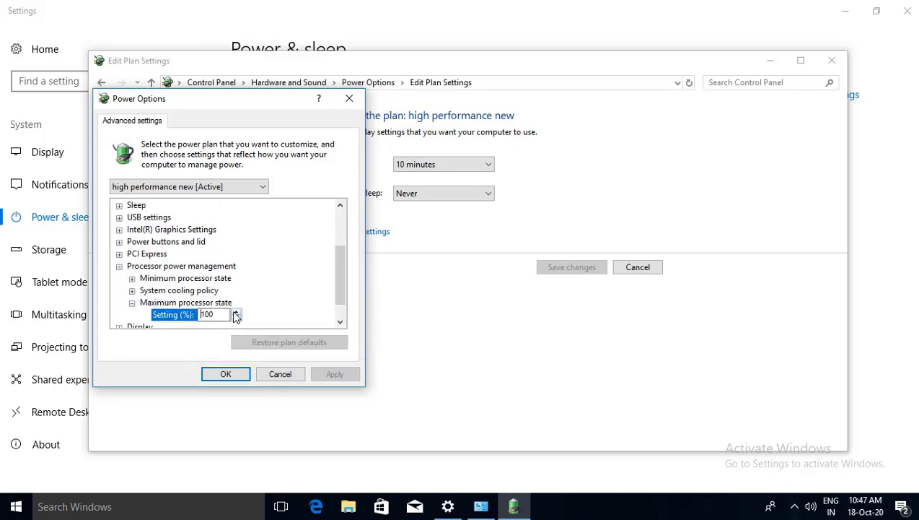
pyautogui.click(236, 311)
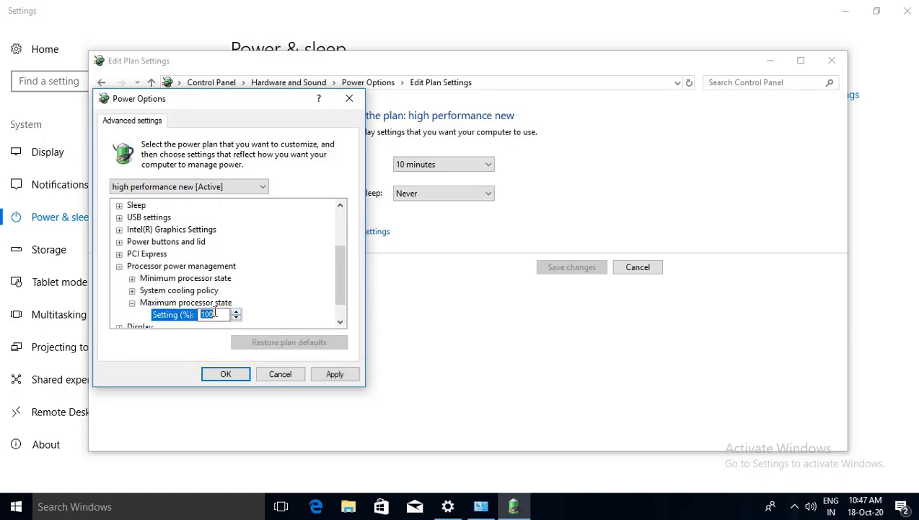
pyautogui.click(334, 374)
pyautogui.click(225, 374)
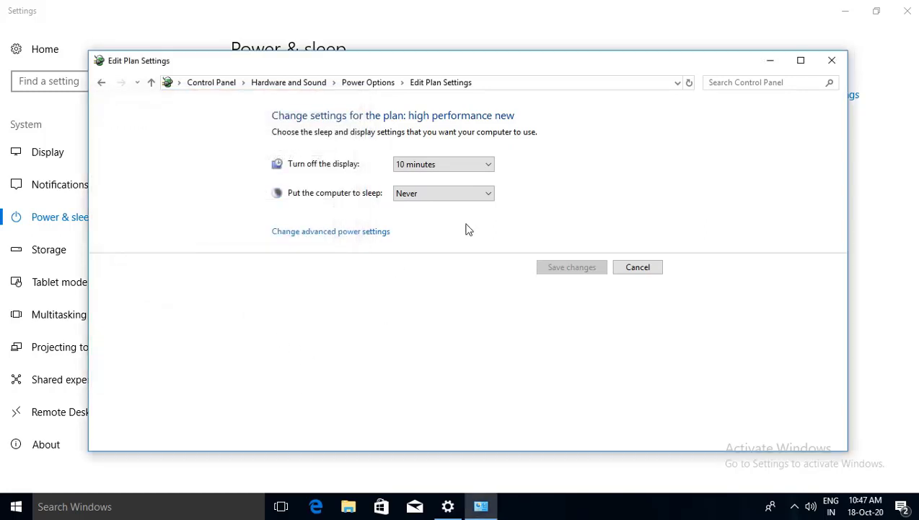
pyautogui.click(828, 68)
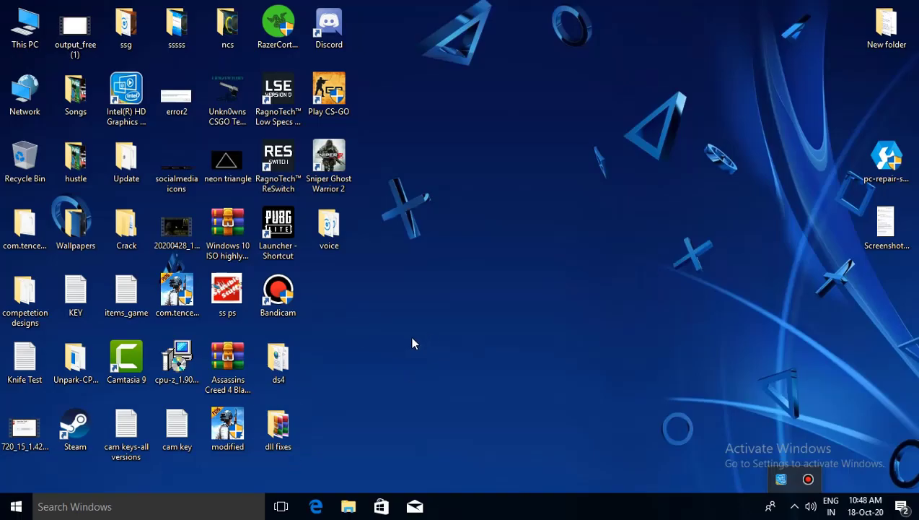
# Search Windows for "game" and open the Game Mode settings page
pyautogui.click(15, 506)
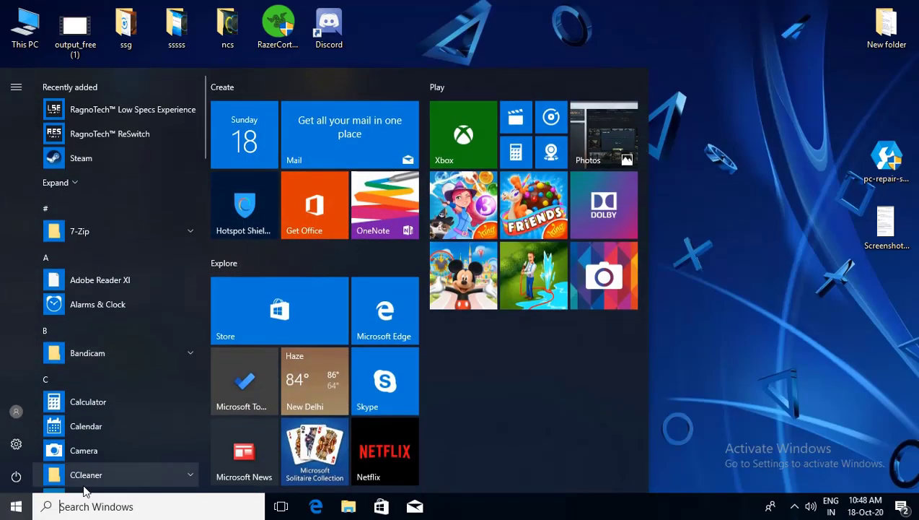
pyautogui.write('game')
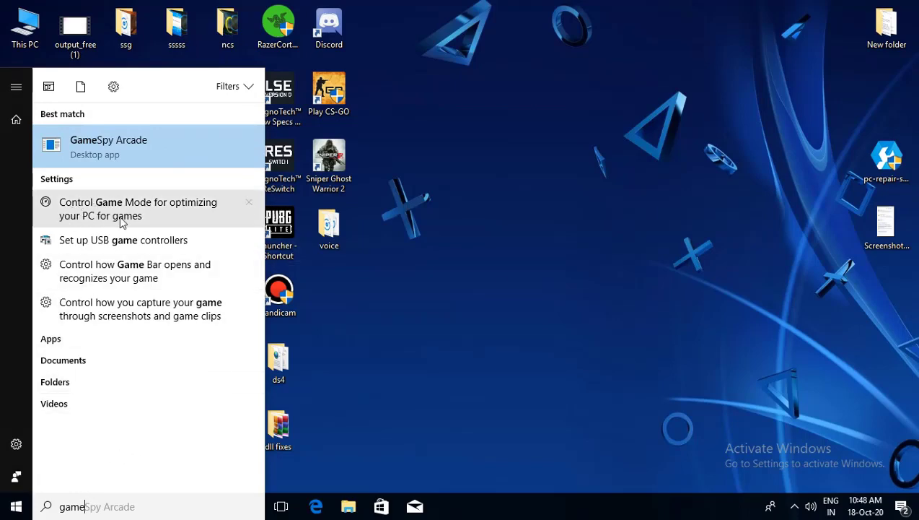
pyautogui.click(146, 216)
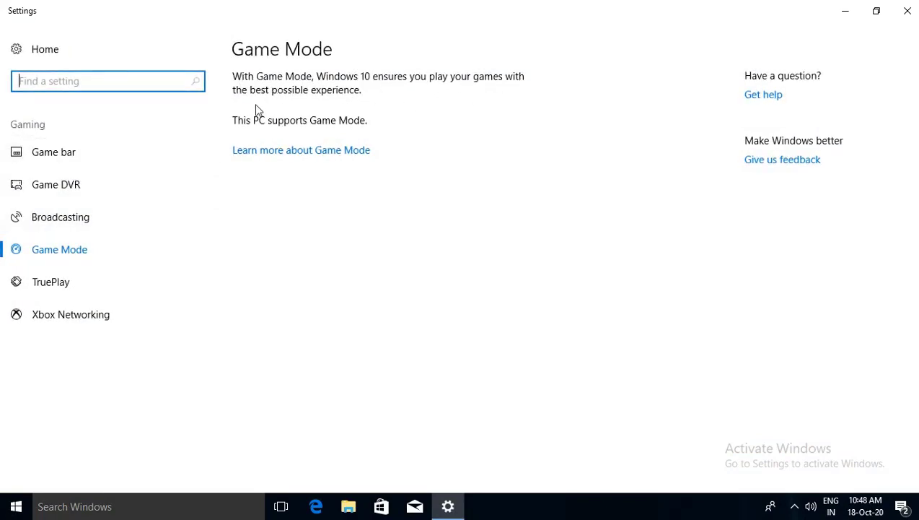
# Review the Game bar options and its keyboard shortcuts, and return to the Game Mode page
pyautogui.click(96, 161)
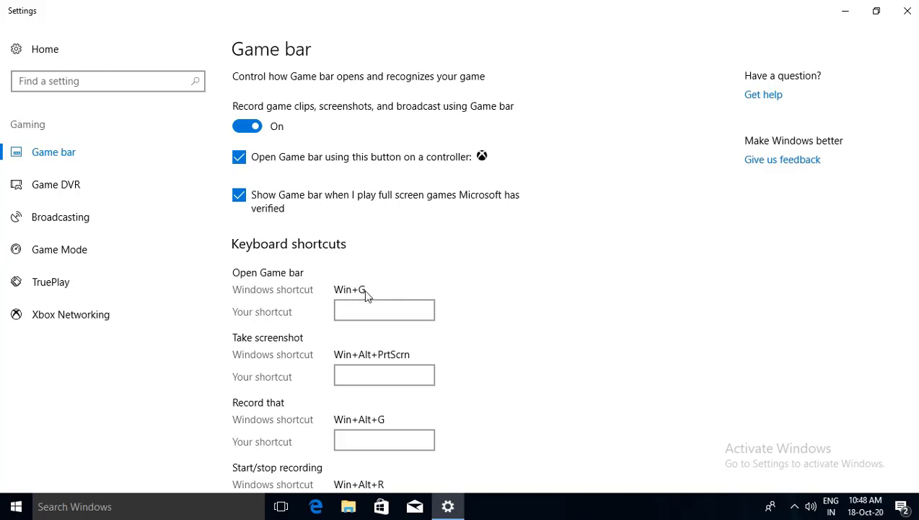
pyautogui.scroll(-3, 303, 377)
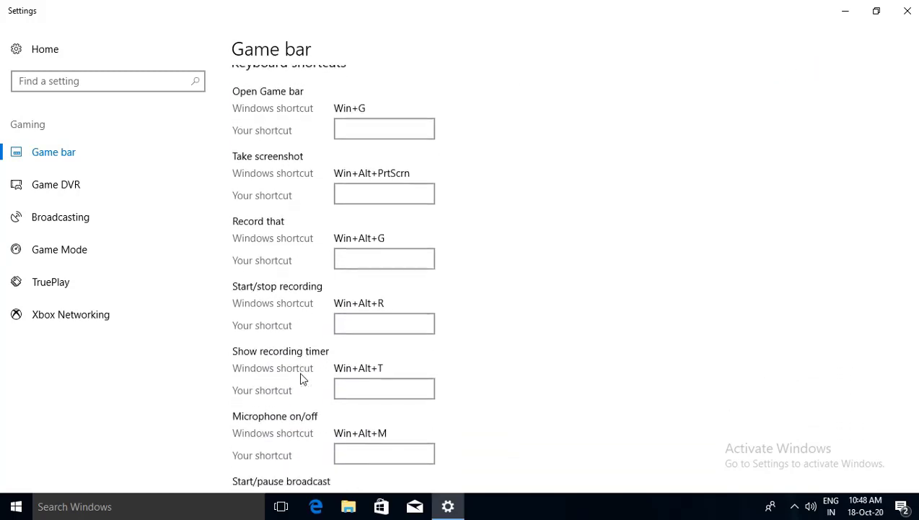
pyautogui.scroll(-3, 302, 377)
pyautogui.scroll(6, 303, 378)
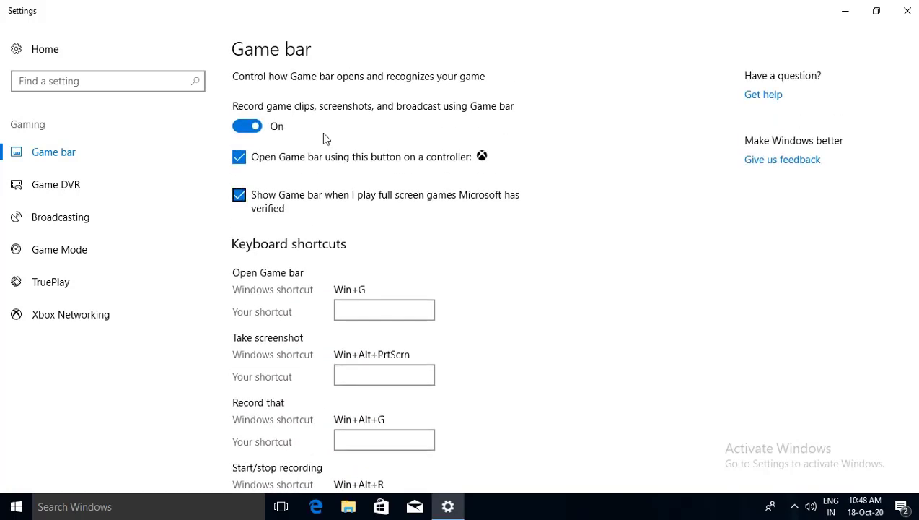
pyautogui.click(54, 262)
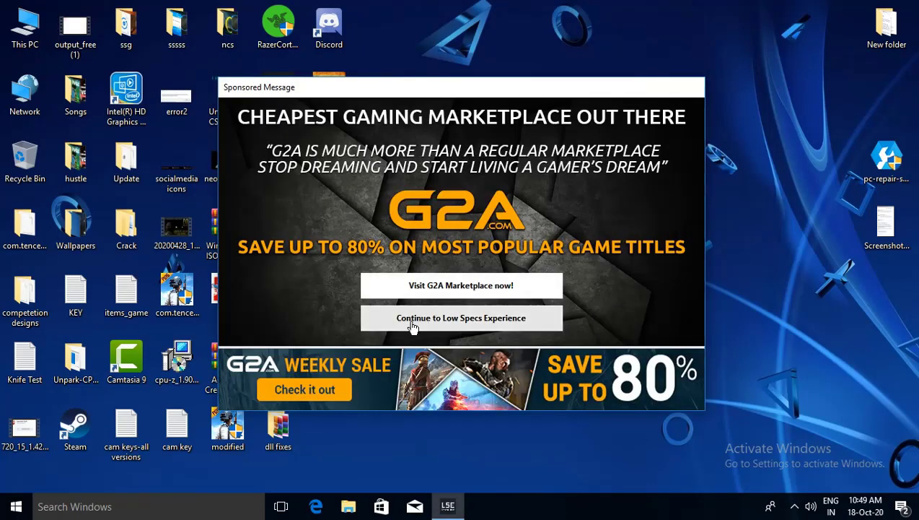
# Get past the G2A advertising into Low Specs Experience and open the Optimization Catalog
pyautogui.click(413, 326)
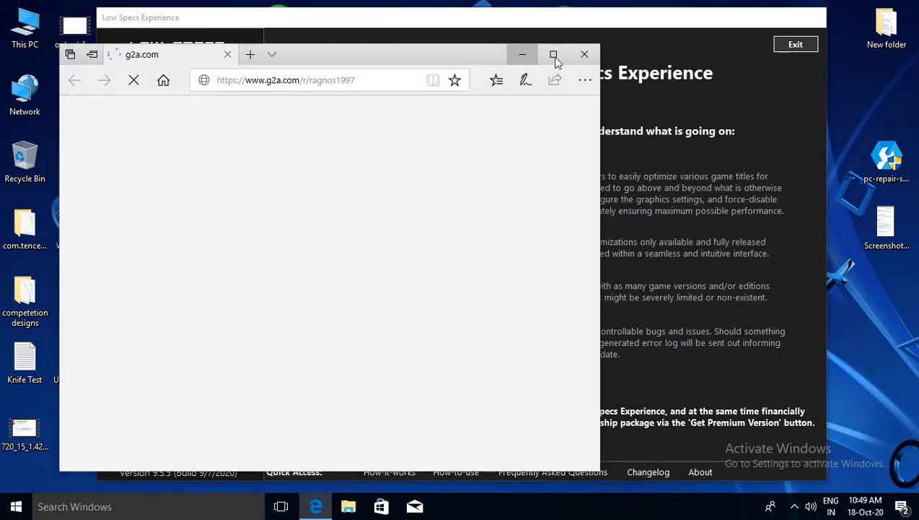
pyautogui.click(586, 55)
pyautogui.click(209, 158)
# Browse the list of optimizable games to its end without choosing one, and exit Low Specs Experience
pyautogui.click(670, 225)
pyautogui.scroll(-8, 477, 265)
pyautogui.scroll(-5, 506, 266)
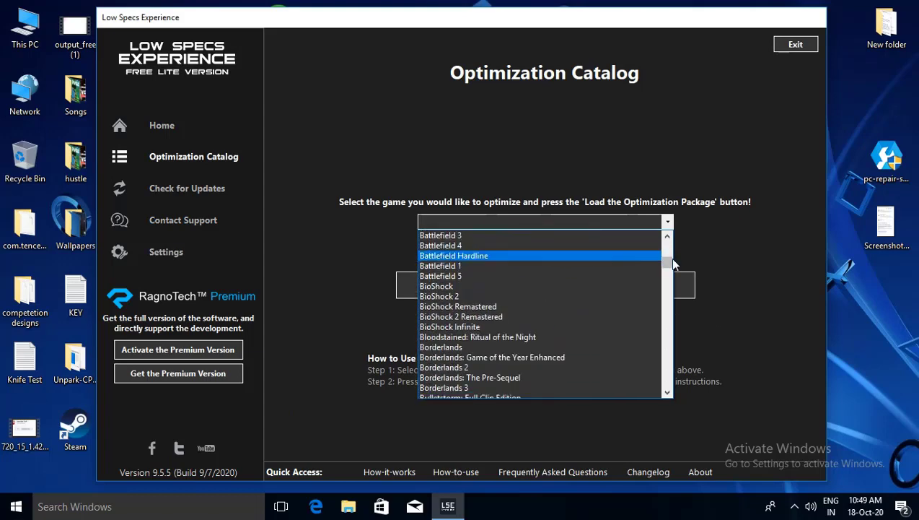
pyautogui.moveTo(670, 259); pyautogui.dragTo(662, 391)
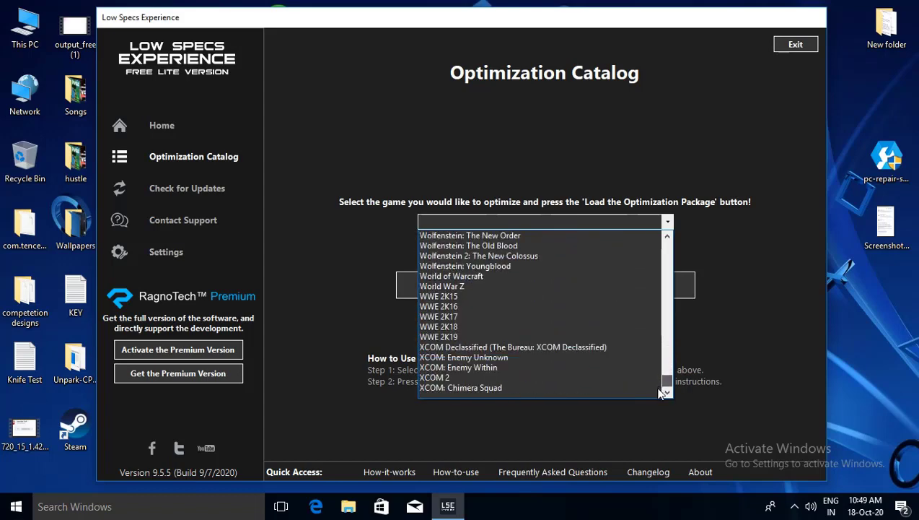
pyautogui.click(593, 428)
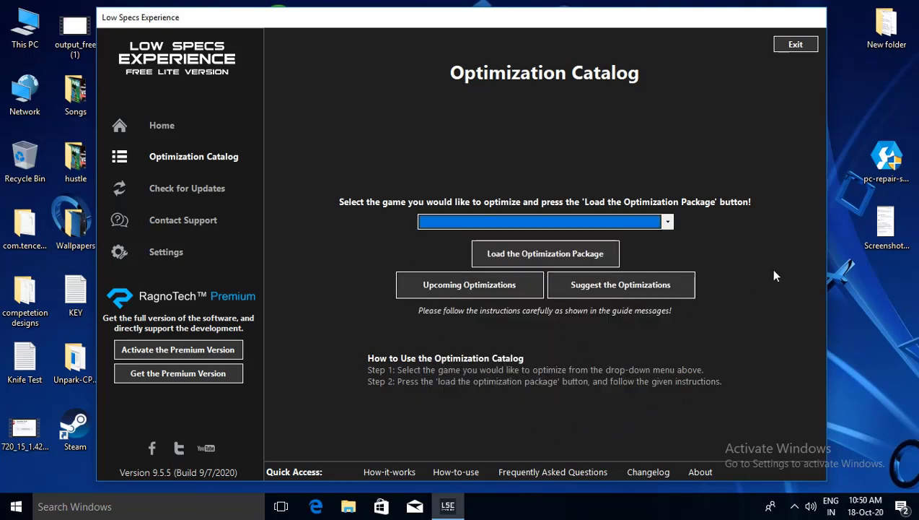
pyautogui.click(792, 45)
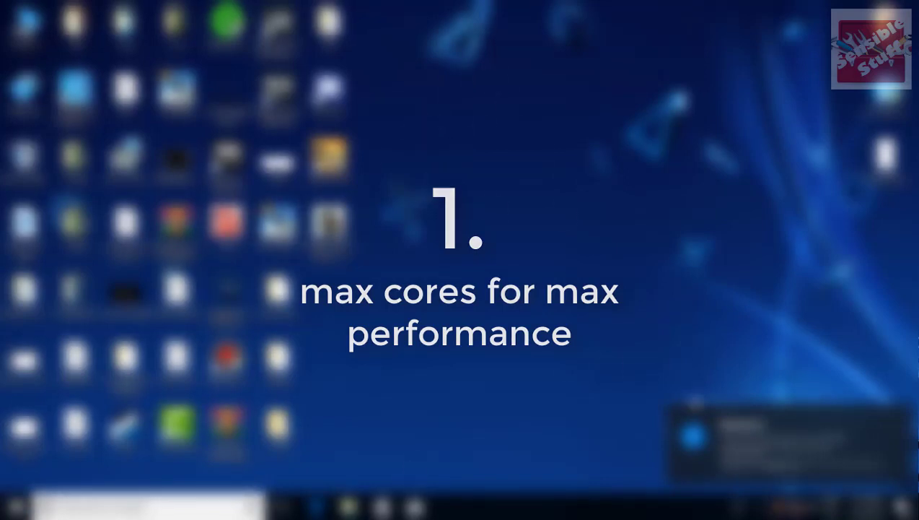
# Run msconfig and open the advanced boot options for the Windows 10 entry
pyautogui.press('super+r')
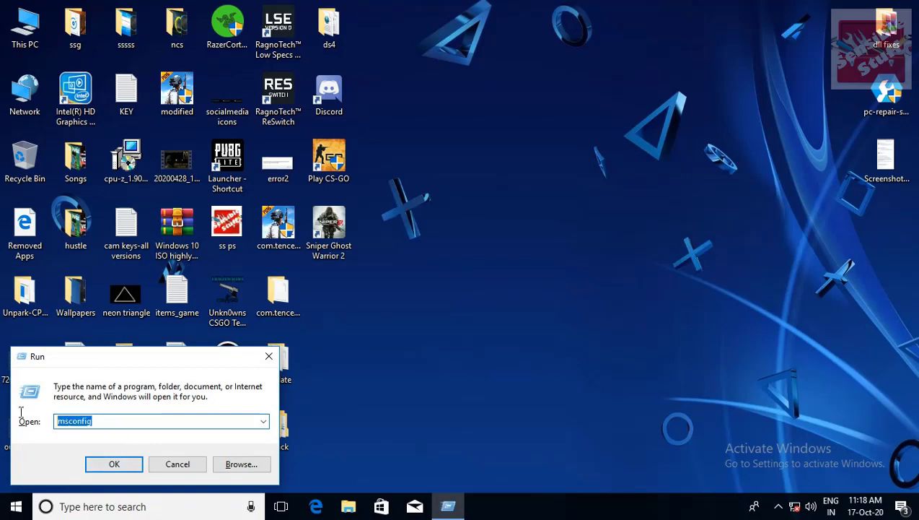
pyautogui.click(125, 464)
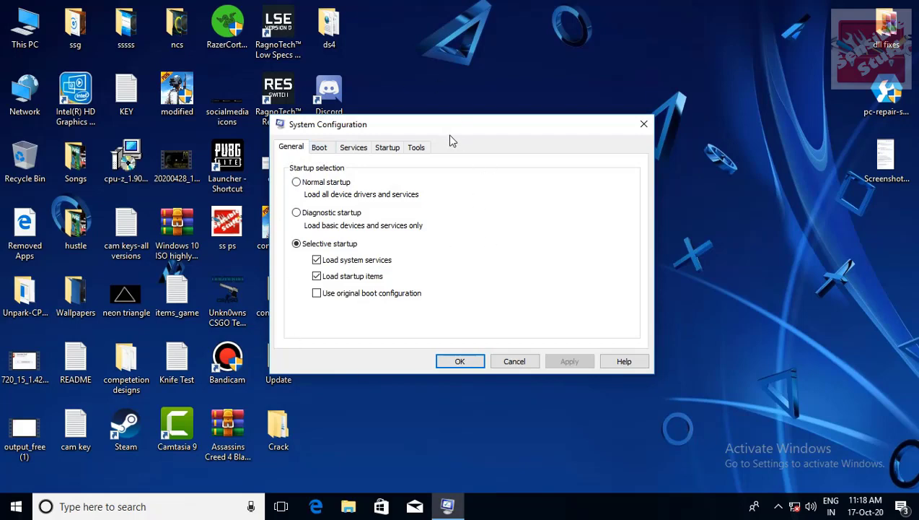
pyautogui.moveTo(433, 122); pyautogui.dragTo(467, 74)
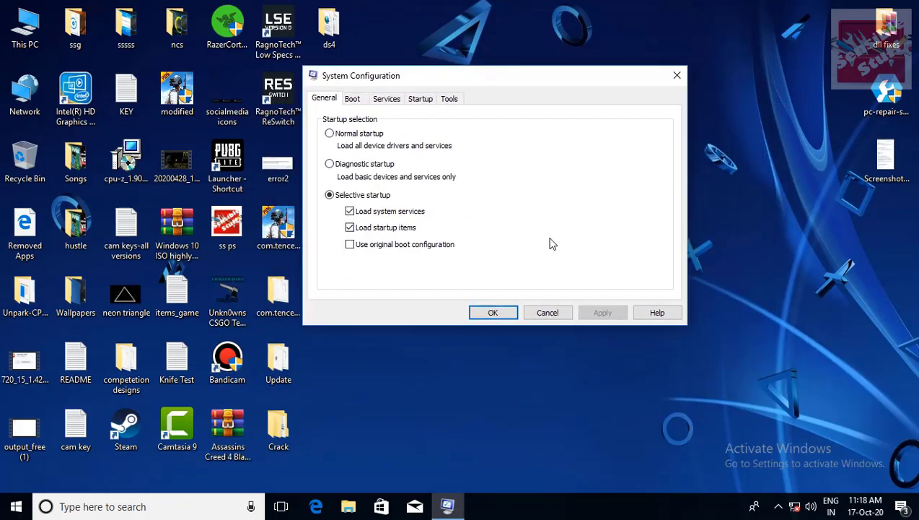
pyautogui.click(353, 101)
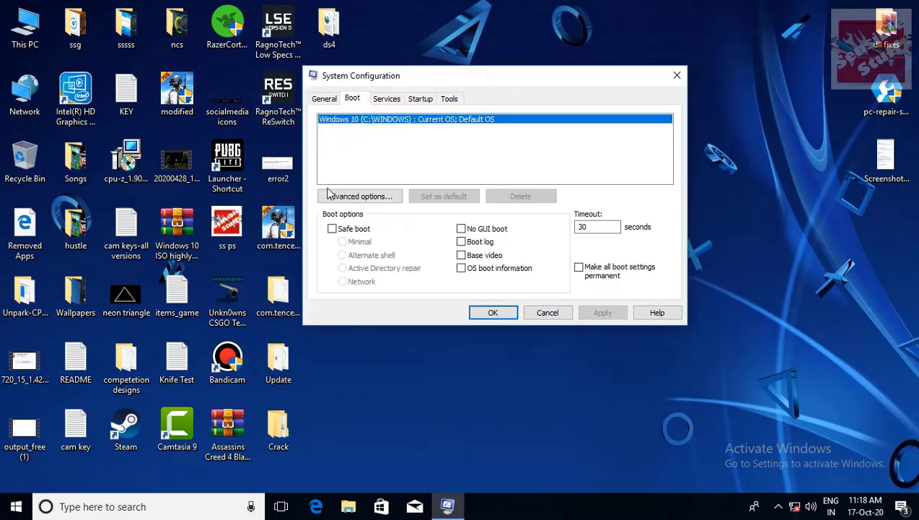
pyautogui.click(376, 200)
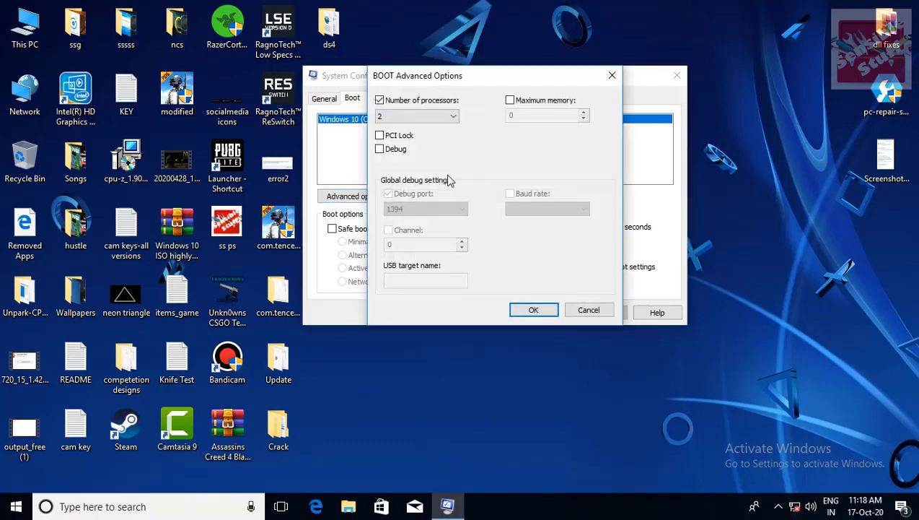
# Enable the processor count limit in the advanced boot options with 2 processors and confirm
pyautogui.click(389, 101)
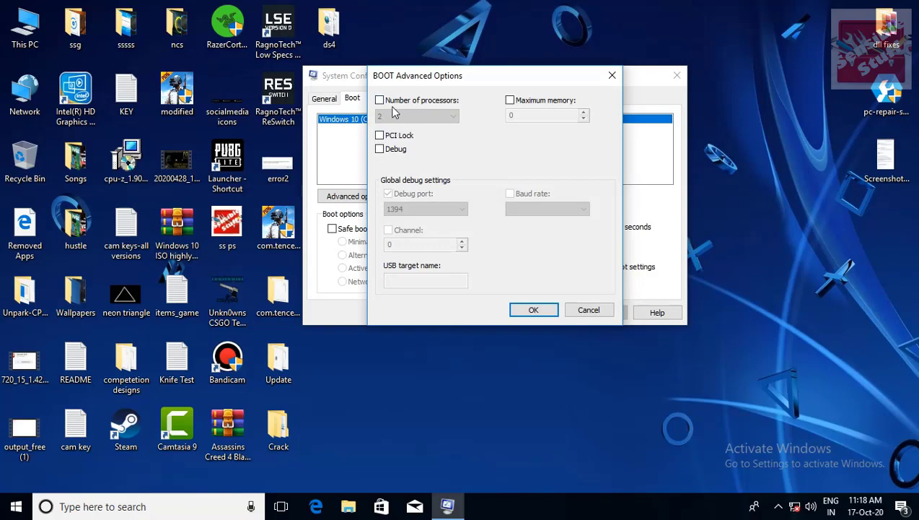
pyautogui.click(380, 100)
pyautogui.click(423, 118)
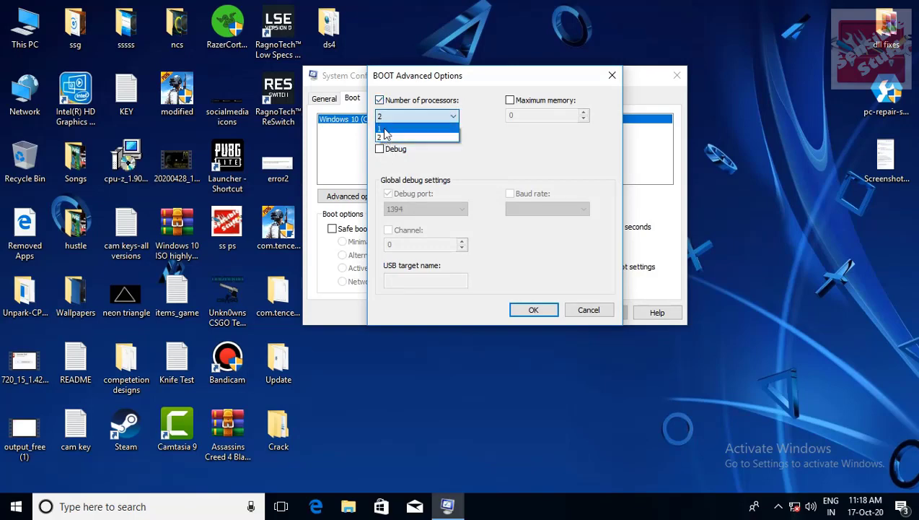
pyautogui.click(381, 137)
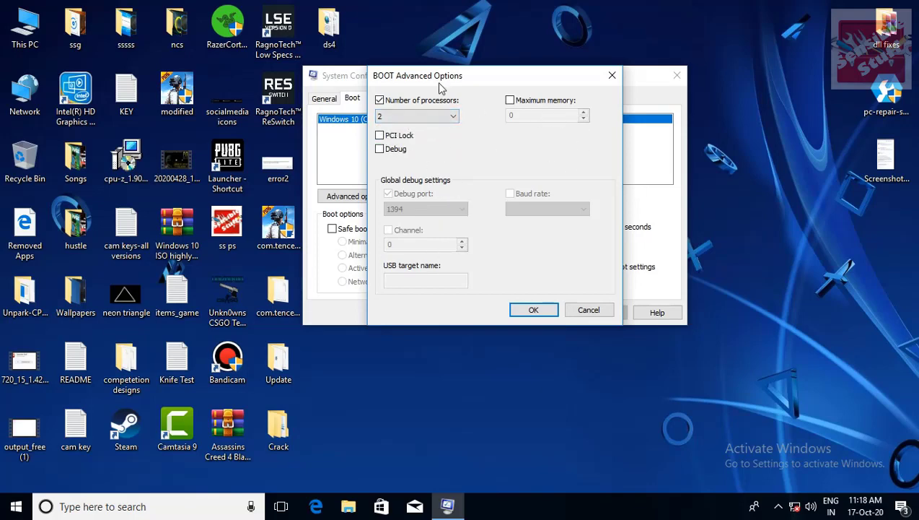
pyautogui.click(534, 310)
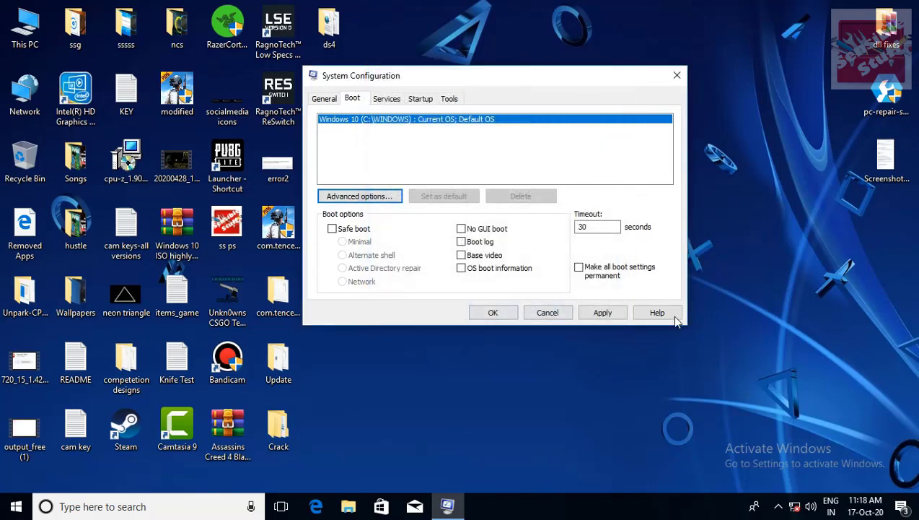
# Apply the System Configuration changes and exit without restarting the computer, then refresh the desktop
pyautogui.click(597, 312)
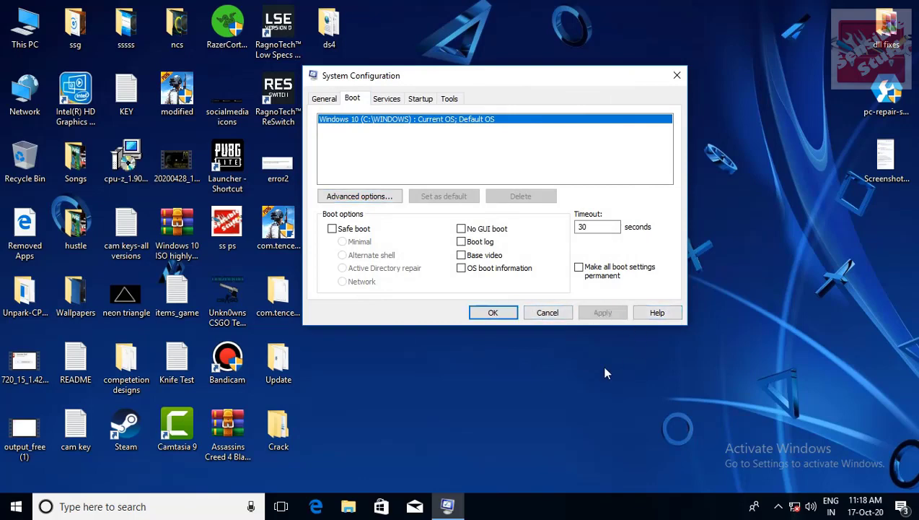
pyautogui.click(493, 314)
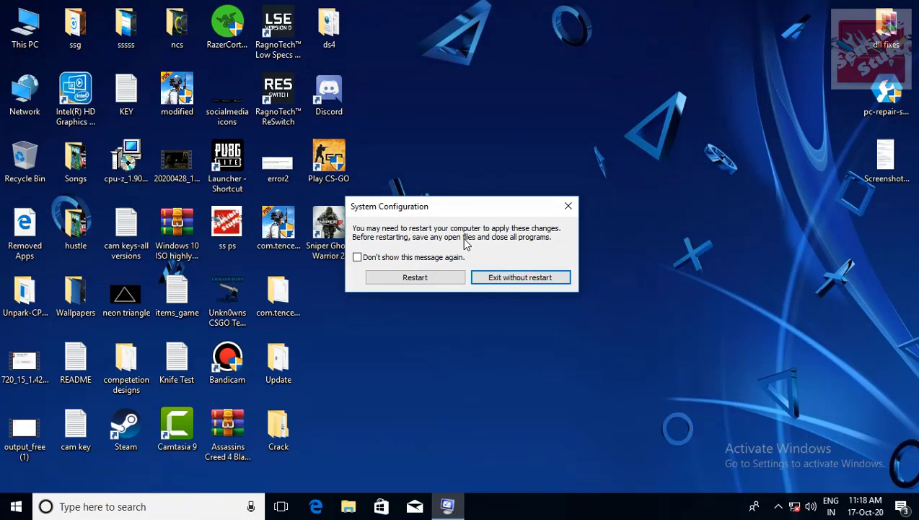
pyautogui.click(510, 278)
pyautogui.rightClick(493, 108)
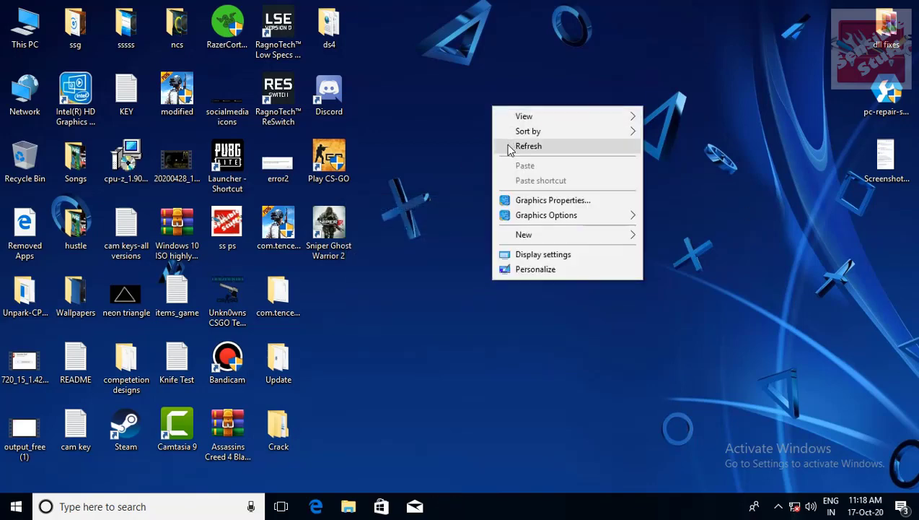
pyautogui.click(511, 147)
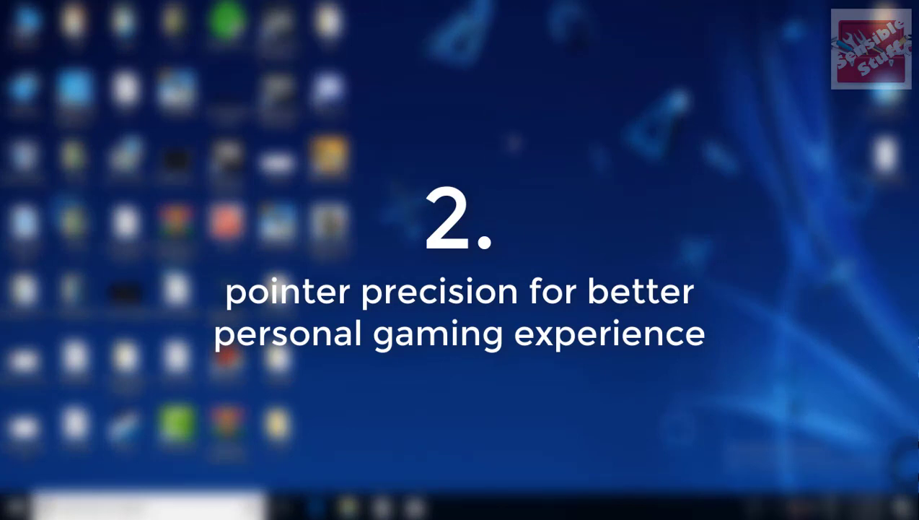
# Find the mouse settings and open the additional mouse options, leaving only the Mouse Properties window open
pyautogui.click(16, 505)
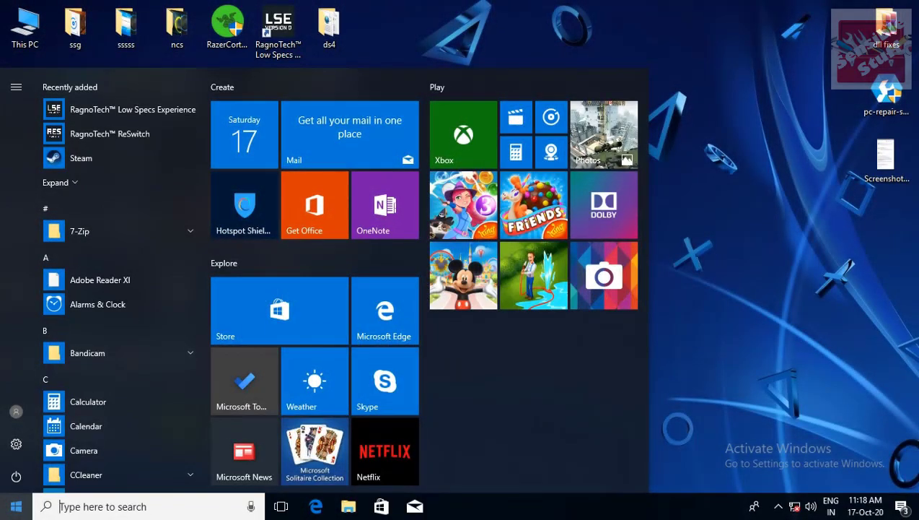
pyautogui.write('mouse')
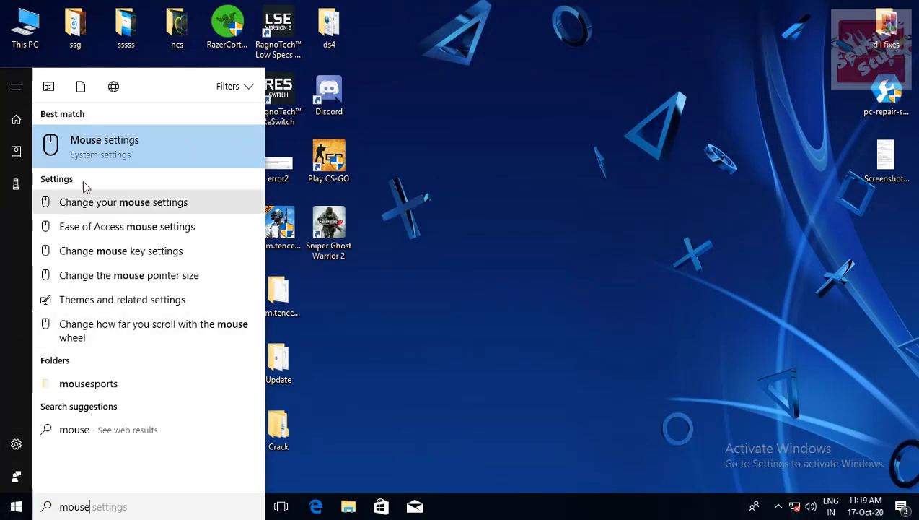
pyautogui.click(109, 166)
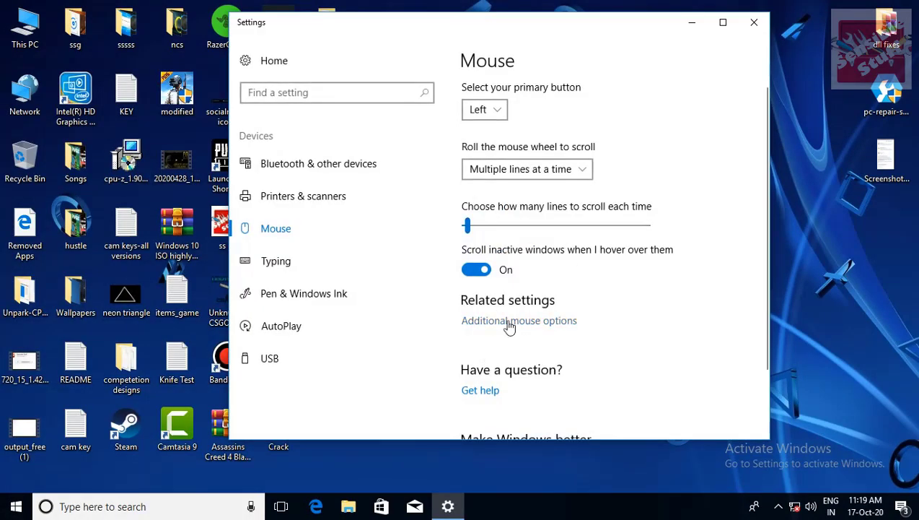
pyautogui.click(510, 326)
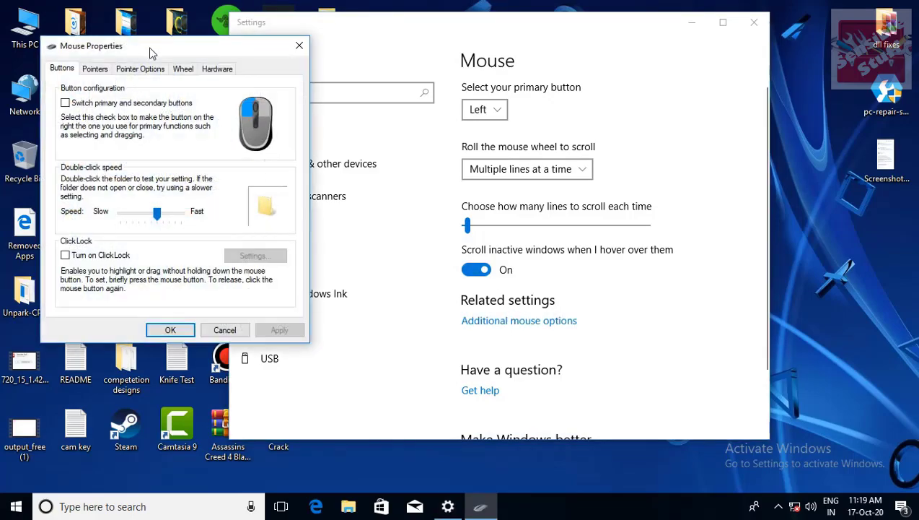
pyautogui.moveTo(152, 55); pyautogui.dragTo(420, 59)
pyautogui.click(754, 22)
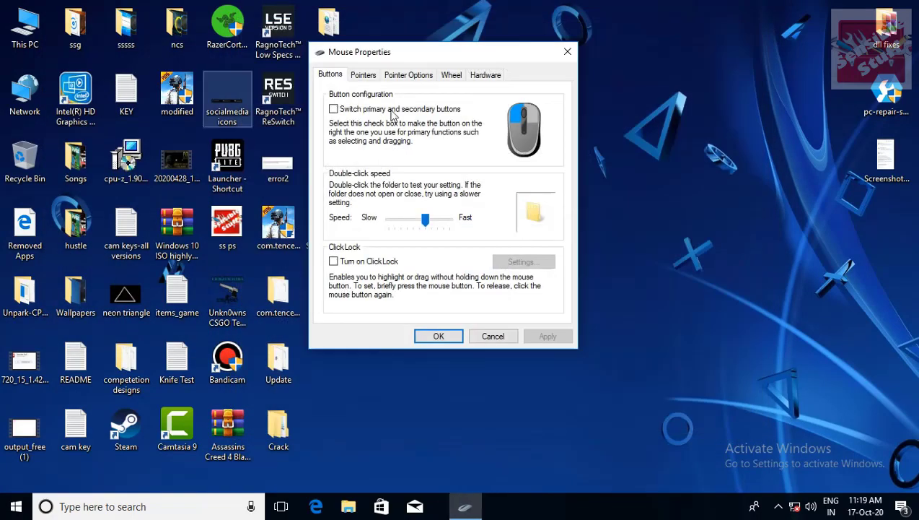
# Switch Enhance pointer precision off and back on in the pointer options, and apply the mouse properties
pyautogui.click(360, 77)
pyautogui.click(398, 77)
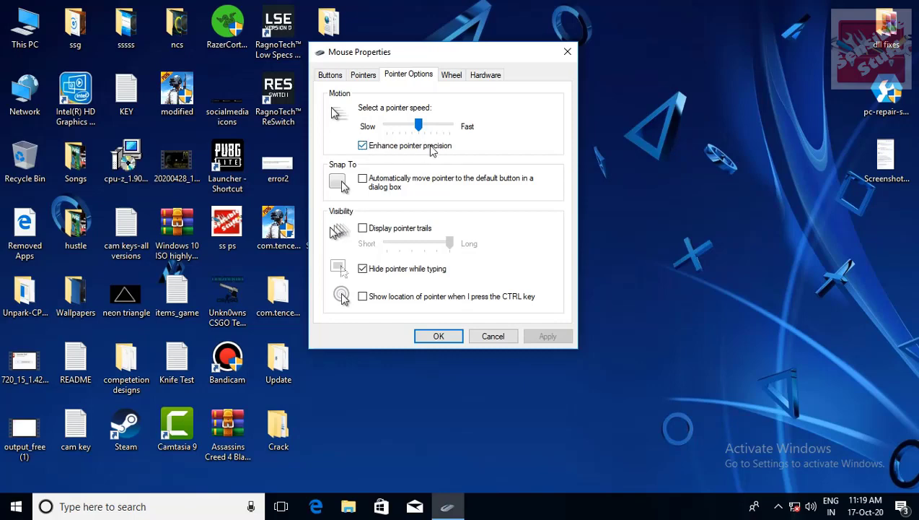
pyautogui.click(431, 148)
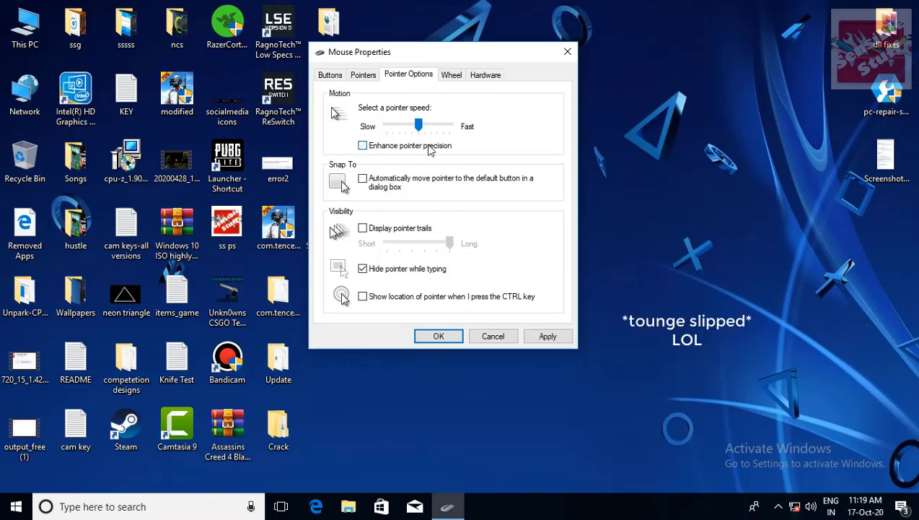
pyautogui.click(363, 145)
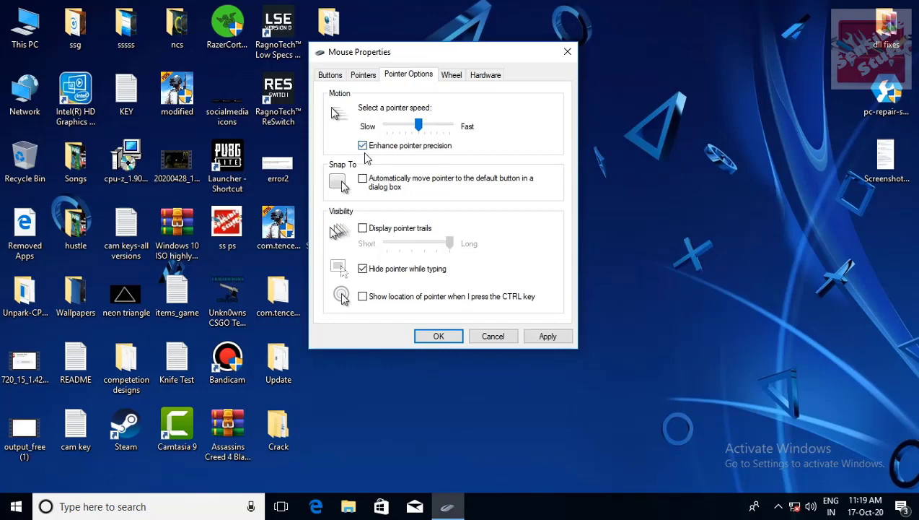
pyautogui.click(362, 146)
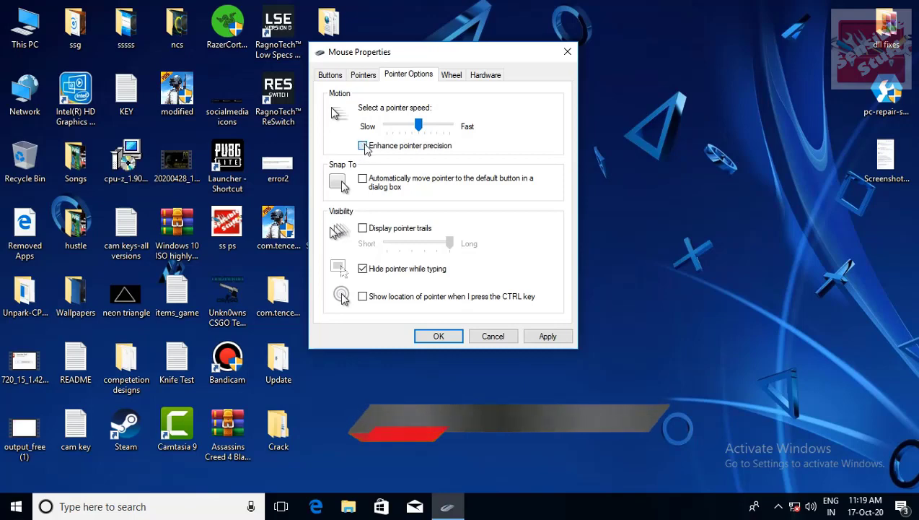
pyautogui.rightClick(644, 120)
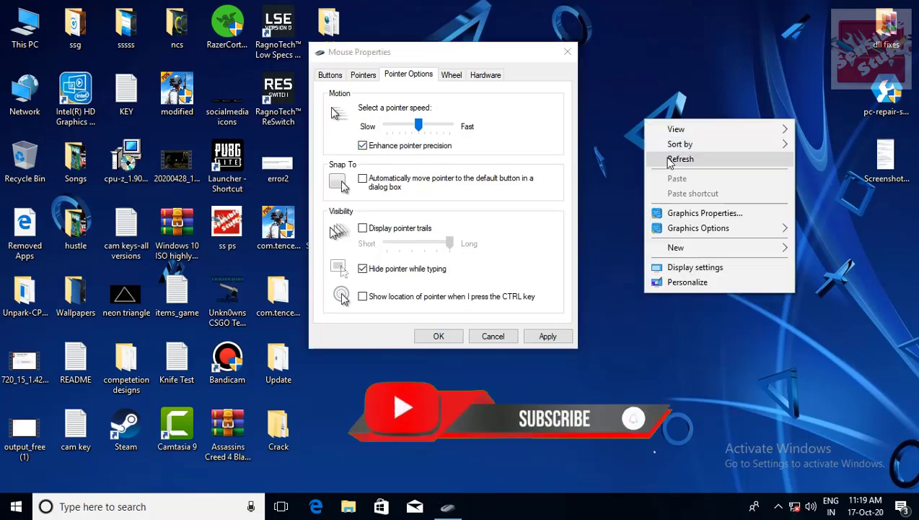
pyautogui.click(667, 160)
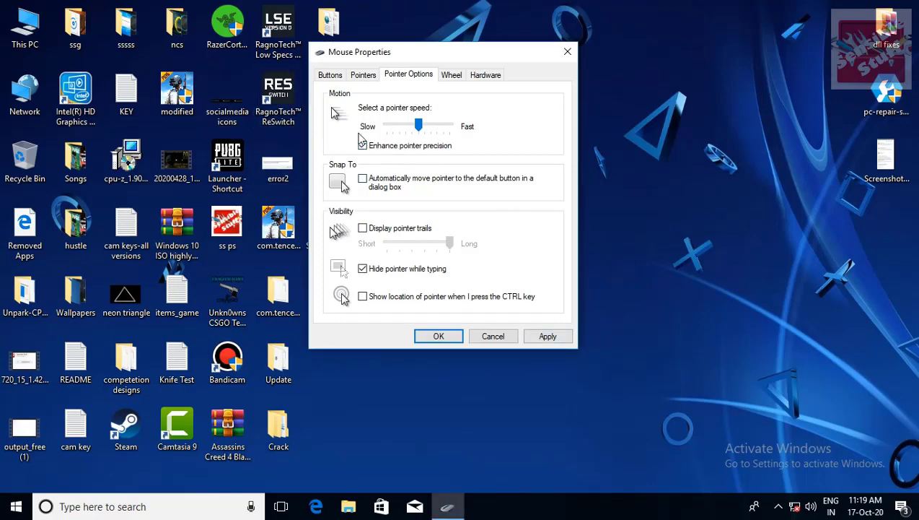
pyautogui.click(565, 339)
pyautogui.click(438, 336)
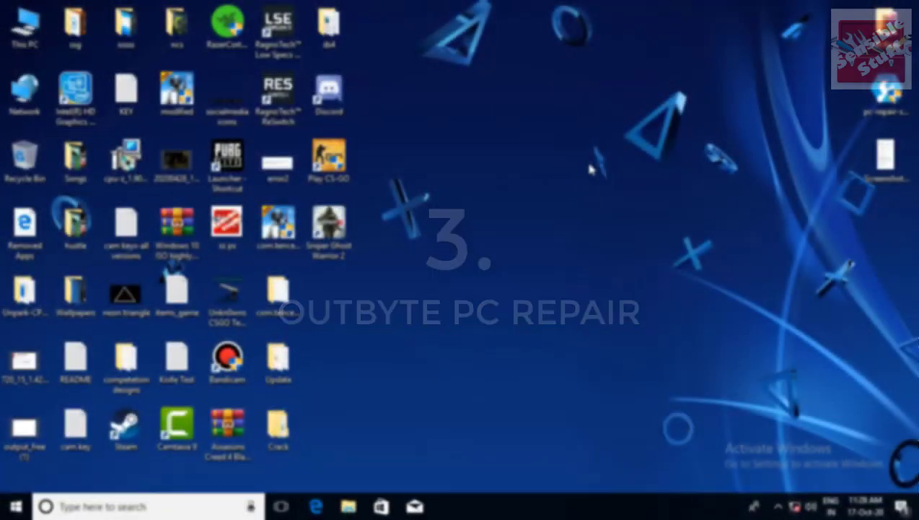
# Run the pc-repair-setup installer from the desktop, moving its icon to open space and back to its original place
pyautogui.rightClick(577, 139)
pyautogui.click(613, 179)
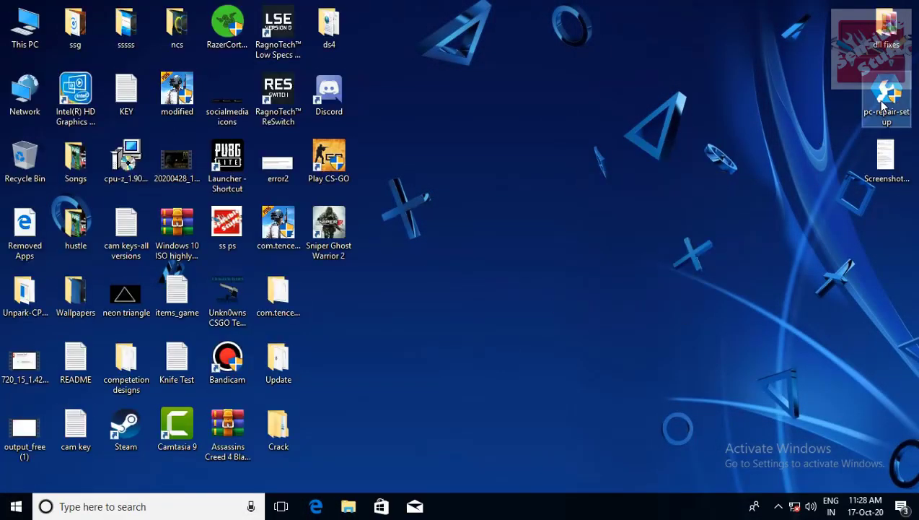
pyautogui.moveTo(891, 108); pyautogui.dragTo(635, 163)
pyautogui.moveTo(543, 57); pyautogui.dragTo(693, 252)
pyautogui.rightClick(739, 168)
pyautogui.click(751, 209)
pyautogui.moveTo(635, 168); pyautogui.dragTo(534, 227)
pyautogui.rightClick(641, 227)
pyautogui.click(650, 257)
pyautogui.doubleClick(543, 230)
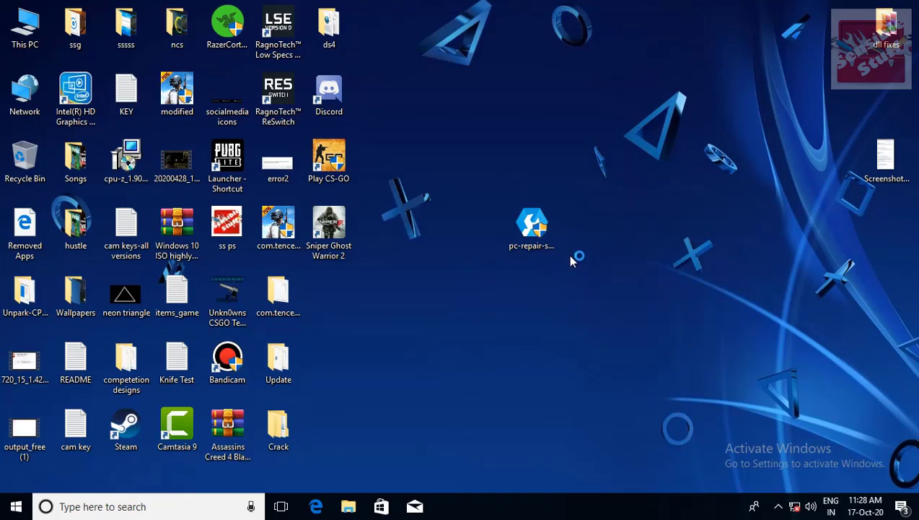
pyautogui.moveTo(534, 225); pyautogui.dragTo(886, 97)
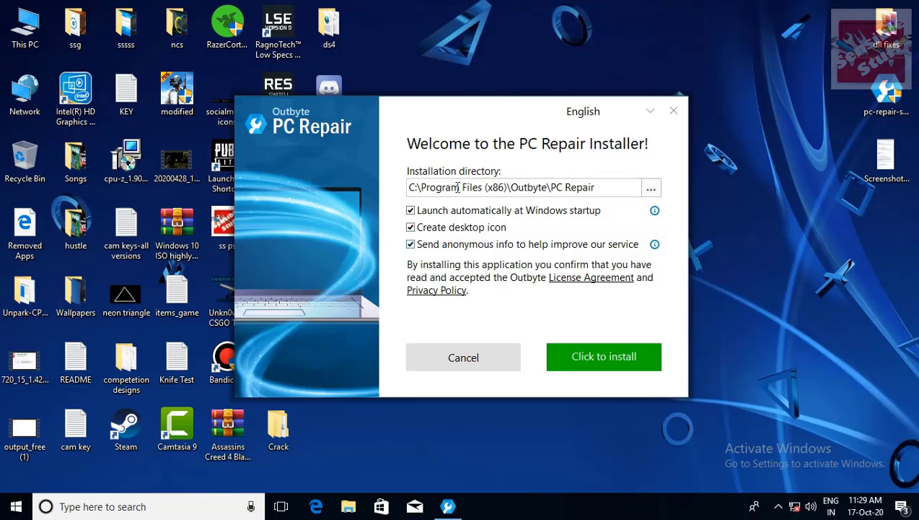
# Install Outbyte PC Repair to C:\Program Files (x86)\Outbyte\PC Repair with all three default options enabled
pyautogui.moveTo(585, 186); pyautogui.dragTo(389, 187)
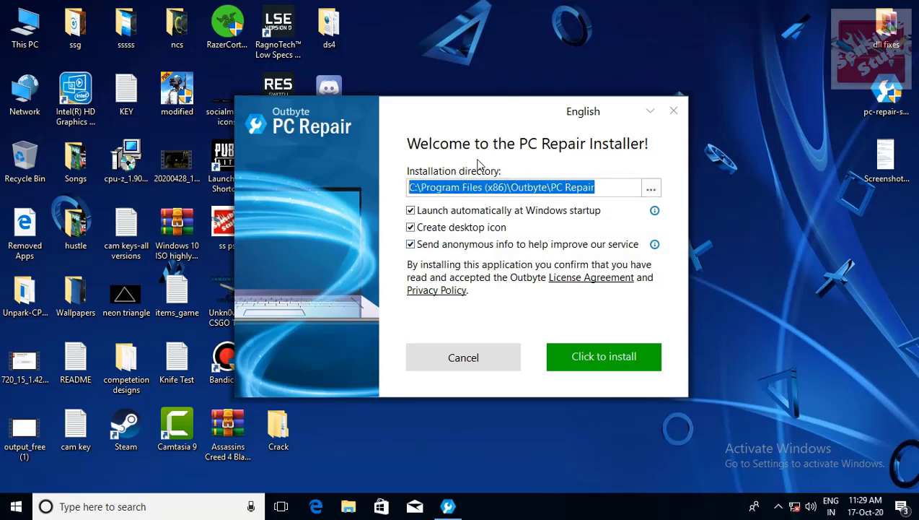
pyautogui.rightClick(835, 197)
pyautogui.click(783, 236)
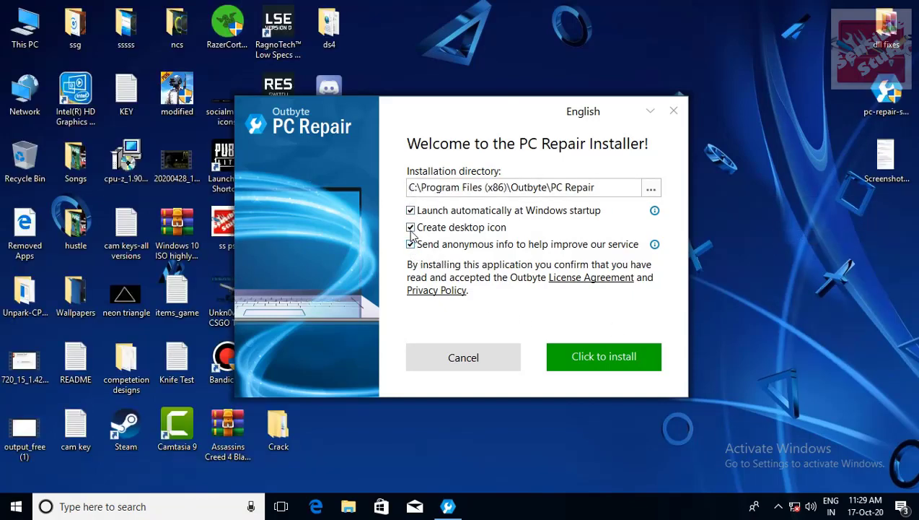
pyautogui.click(588, 364)
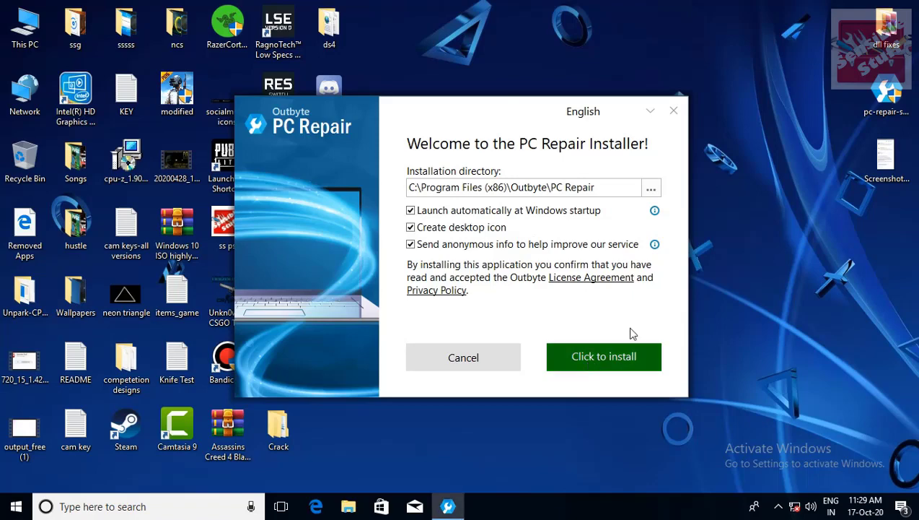
pyautogui.rightClick(761, 231)
pyautogui.click(786, 268)
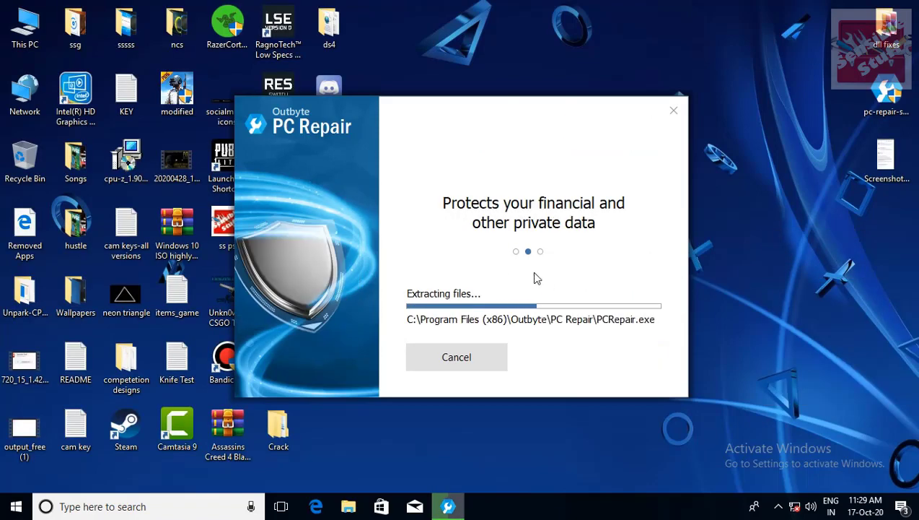
# Finish the PC Repair installation with the option to launch the program and scan the PC enabled
pyautogui.rightClick(766, 246)
pyautogui.click(611, 357)
pyautogui.rightClick(739, 121)
pyautogui.click(747, 307)
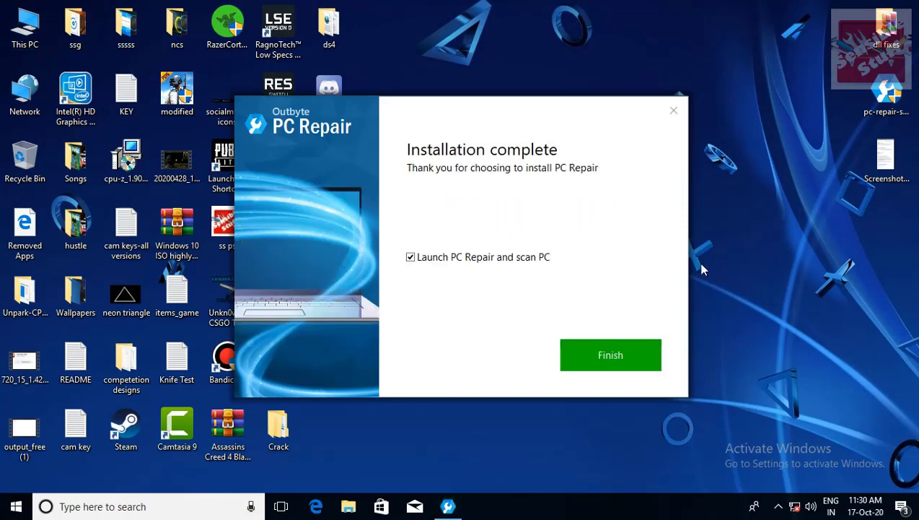
pyautogui.click(612, 366)
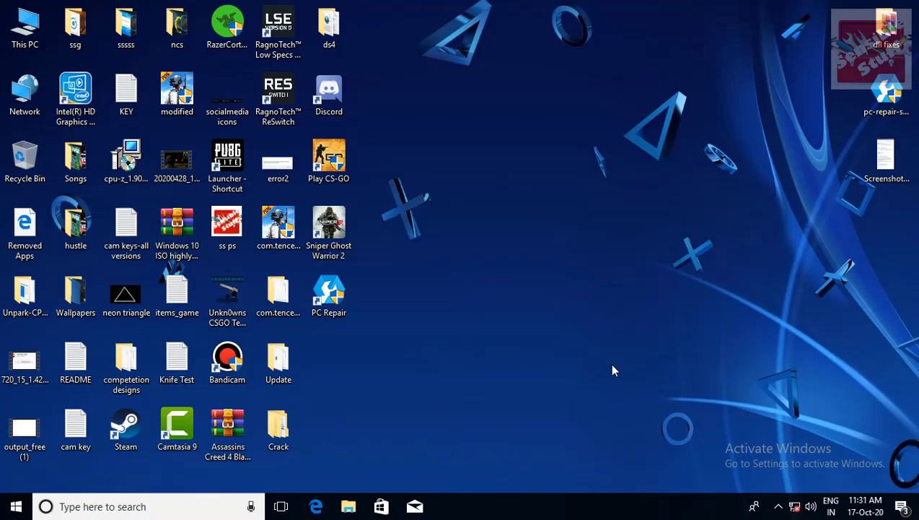
# Open Outbyte PC Repair from its notification area icon and reposition its window slightly higher on the desktop
pyautogui.rightClick(612, 371)
pyautogui.click(669, 230)
pyautogui.click(778, 505)
pyautogui.rightClick(570, 237)
pyautogui.click(613, 275)
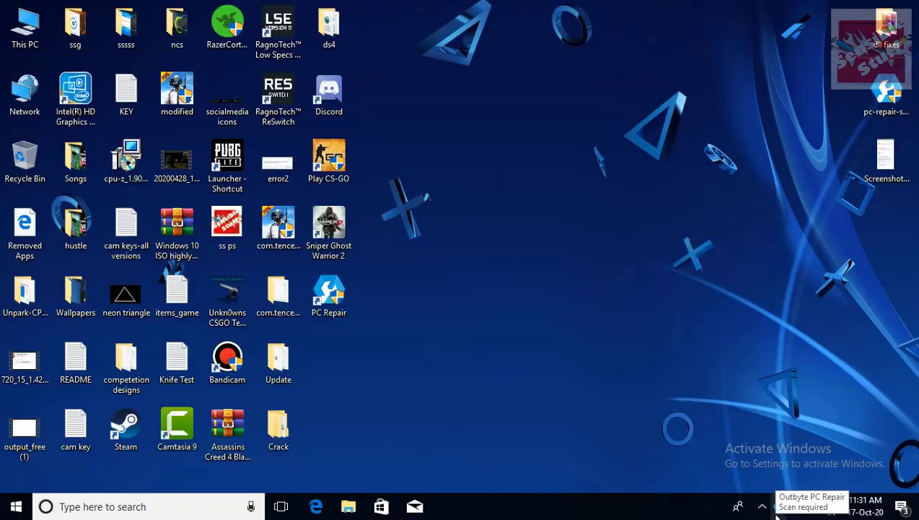
pyautogui.click(777, 505)
pyautogui.rightClick(455, 240)
pyautogui.click(502, 285)
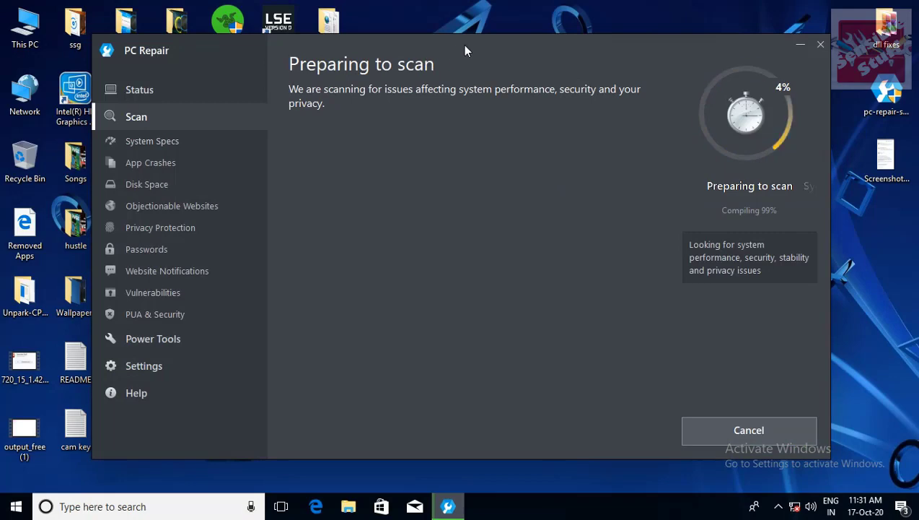
pyautogui.moveTo(455, 44); pyautogui.dragTo(473, 32)
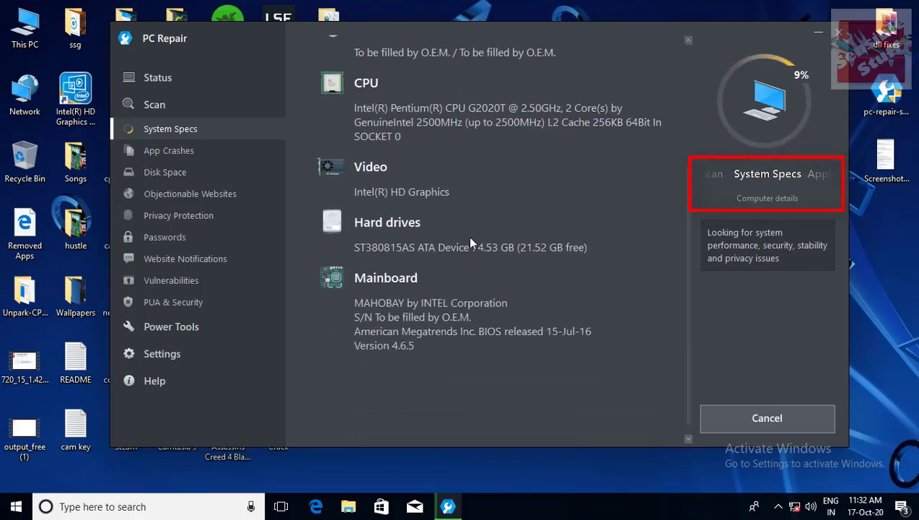
# Examine the System Specs hardware details and the report on CPU speed, CPU load and memory while the scan runs
pyautogui.scroll(3, 469, 372)
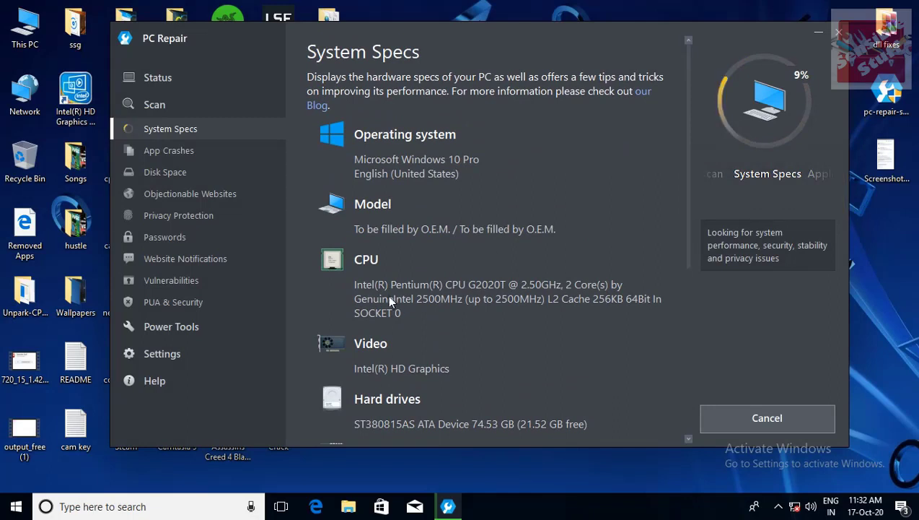
pyautogui.scroll(-3, 686, 224)
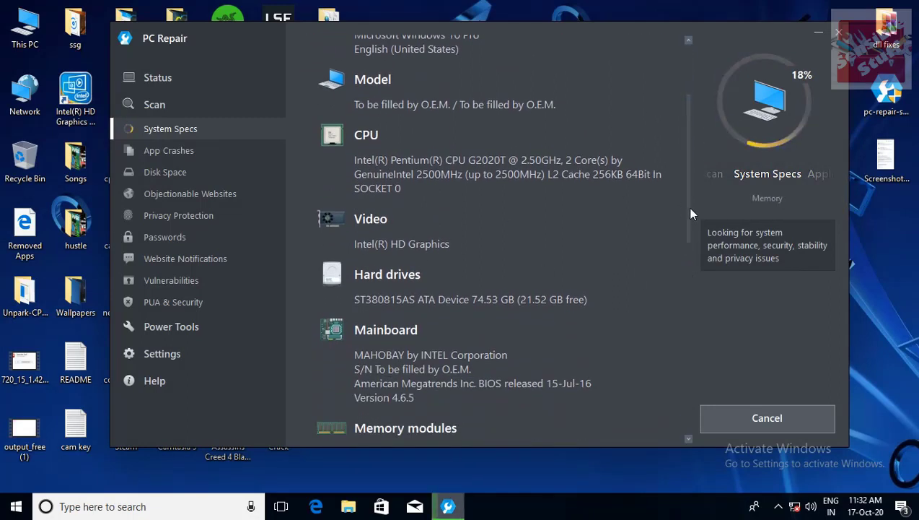
pyautogui.scroll(3, 688, 207)
pyautogui.scroll(-5, 689, 188)
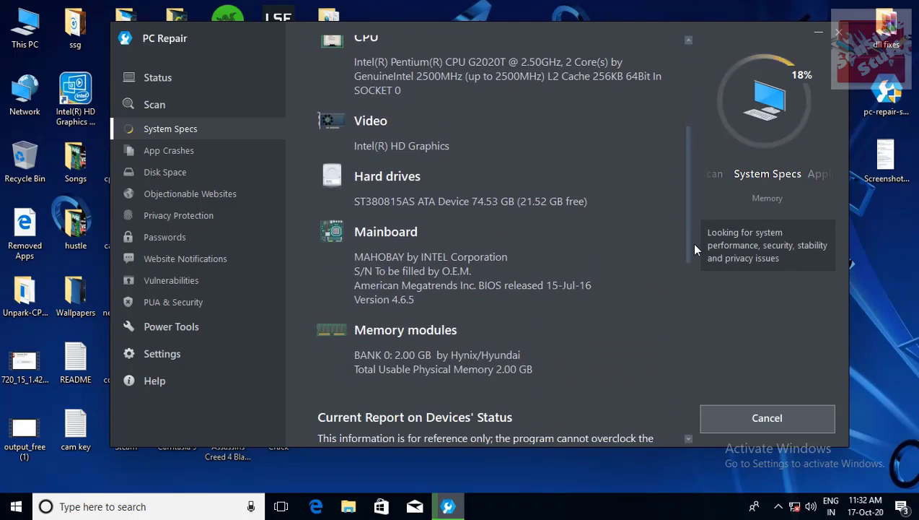
pyautogui.moveTo(684, 223); pyautogui.dragTo(687, 327)
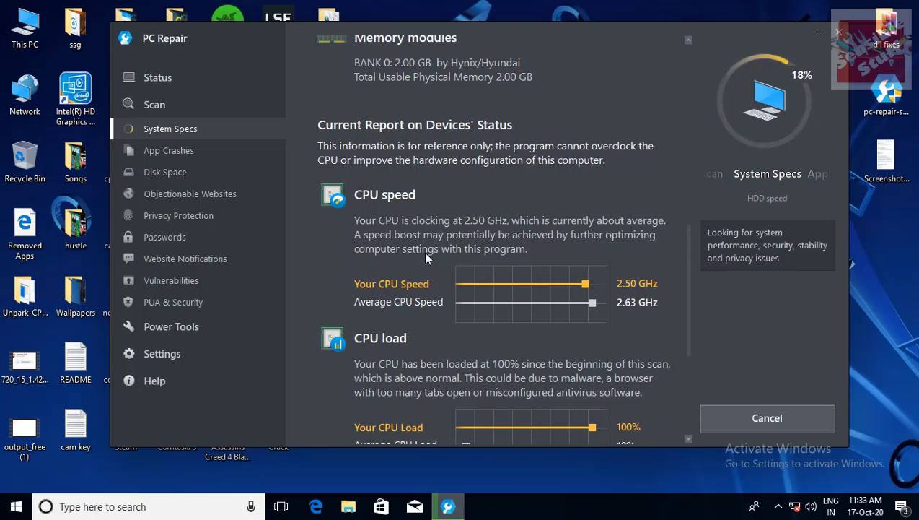
pyautogui.scroll(-2, 681, 260)
pyautogui.scroll(-2, 685, 283)
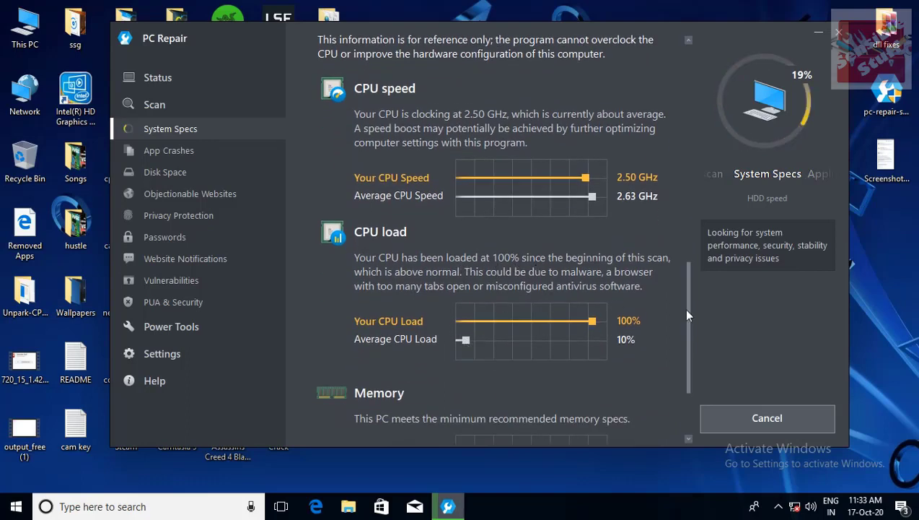
pyautogui.scroll(-1, 685, 323)
pyautogui.scroll(-3, 689, 331)
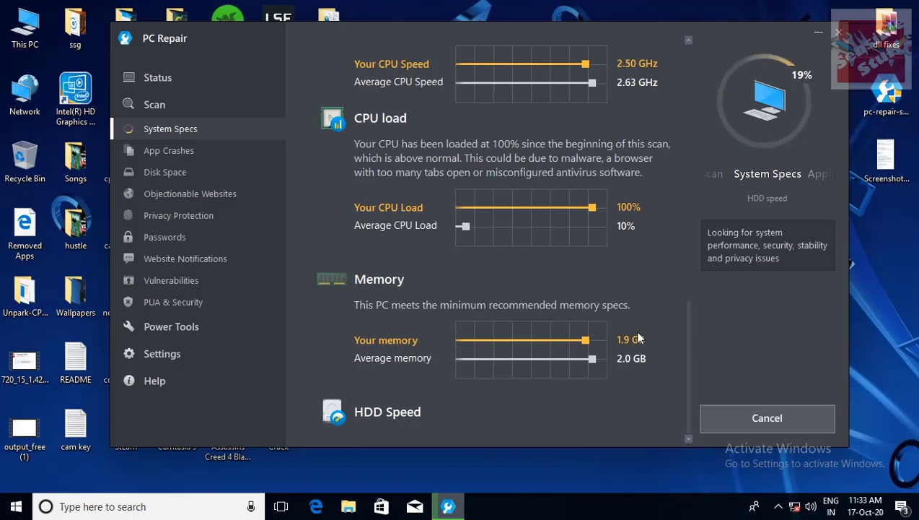
pyautogui.rightClick(487, 3)
pyautogui.click(734, 39)
pyautogui.scroll(20, 309, 397)
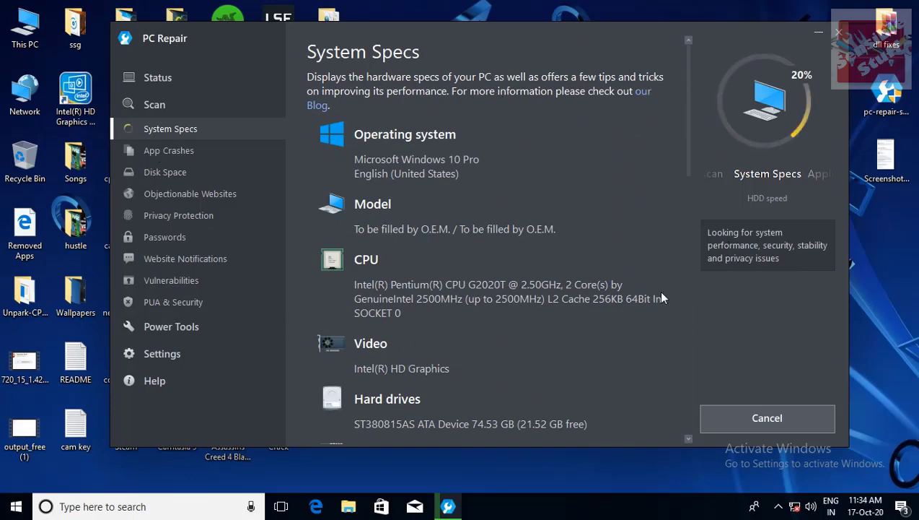
# Review the HDD Speed, Free Disk Space, Real time boost, Resources and Last Reboot sections of the scan
pyautogui.scroll(-5, 538, 285)
pyautogui.scroll(-1, 529, 289)
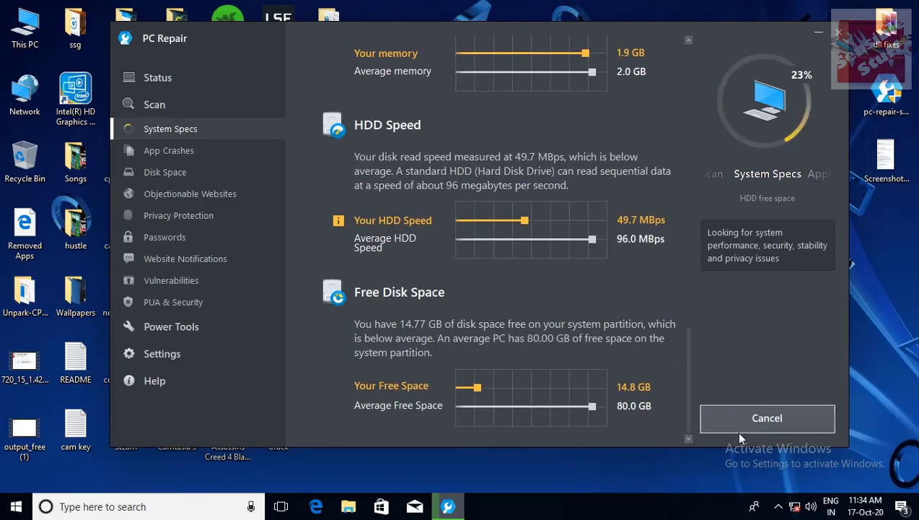
pyautogui.scroll(3, 474, 262)
pyautogui.scroll(-1, 483, 327)
pyautogui.scroll(-5, 498, 346)
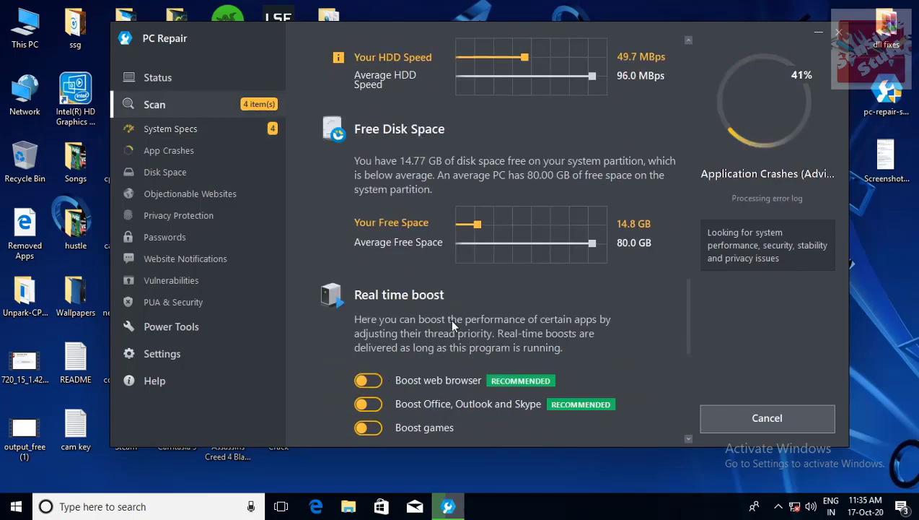
pyautogui.scroll(-7, 384, 418)
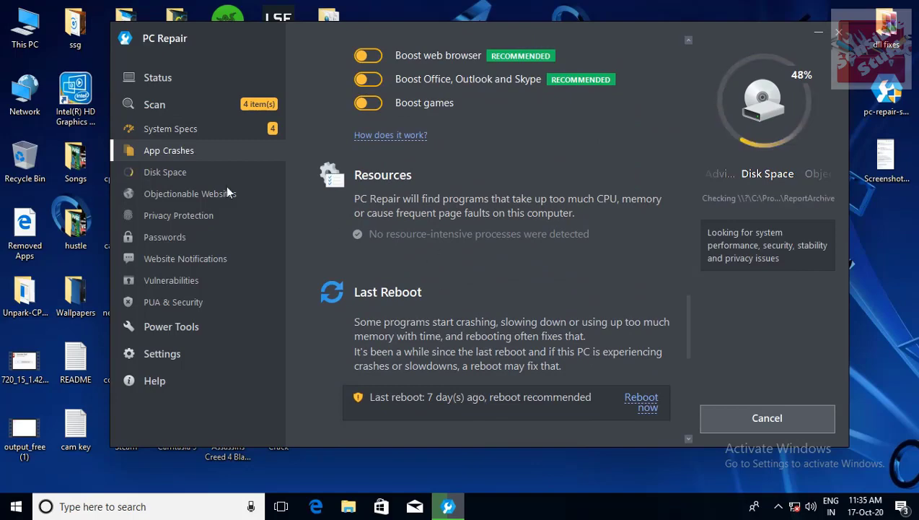
pyautogui.click(368, 103)
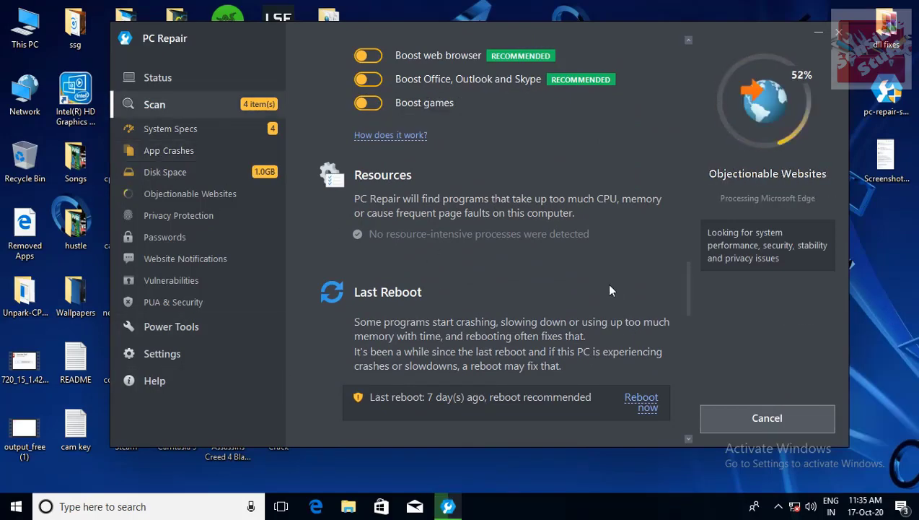
# Inspect the details of the 16-Oct-20 application crash entry in the system logs and close the hint
pyautogui.scroll(-4, 610, 290)
pyautogui.scroll(-1, 628, 295)
pyautogui.click(629, 292)
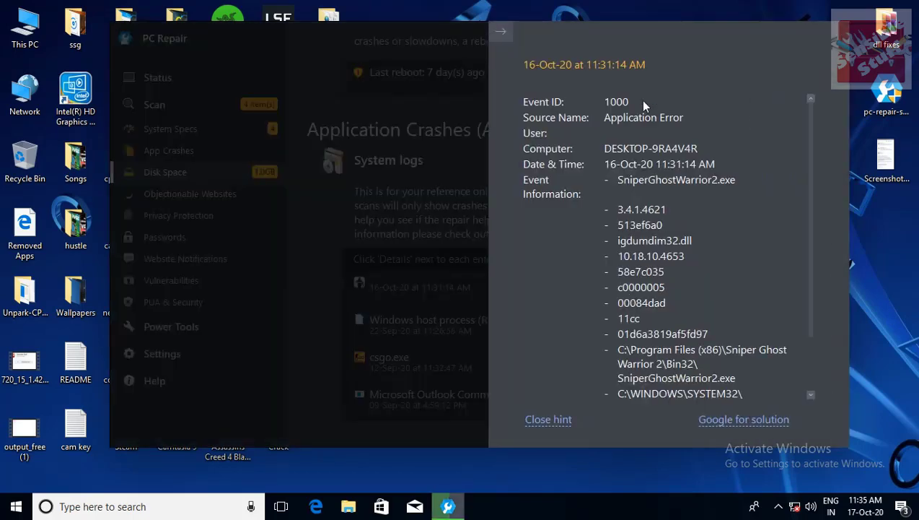
pyautogui.scroll(-1, 634, 316)
pyautogui.click(548, 419)
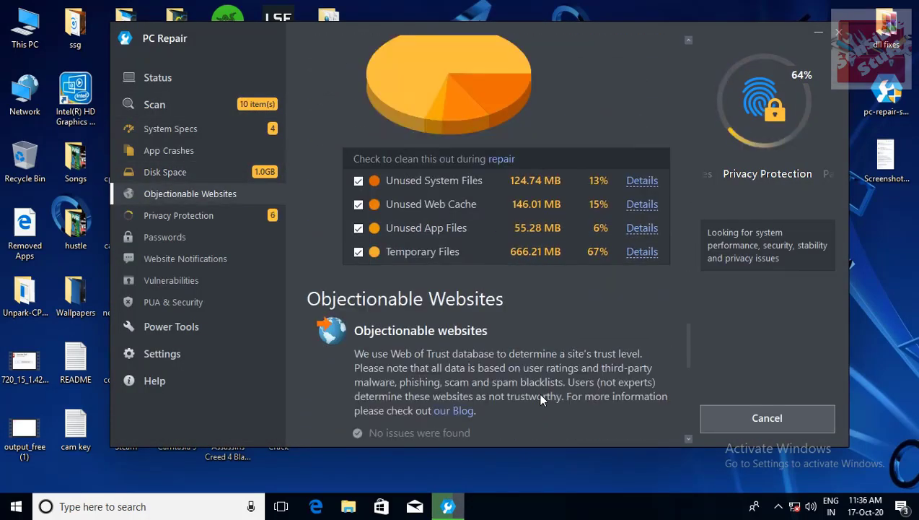
# Review the remaining scan categories down to Vulnerabilities, viewing and closing the details of the compromised passwords
pyautogui.scroll(2, 537, 392)
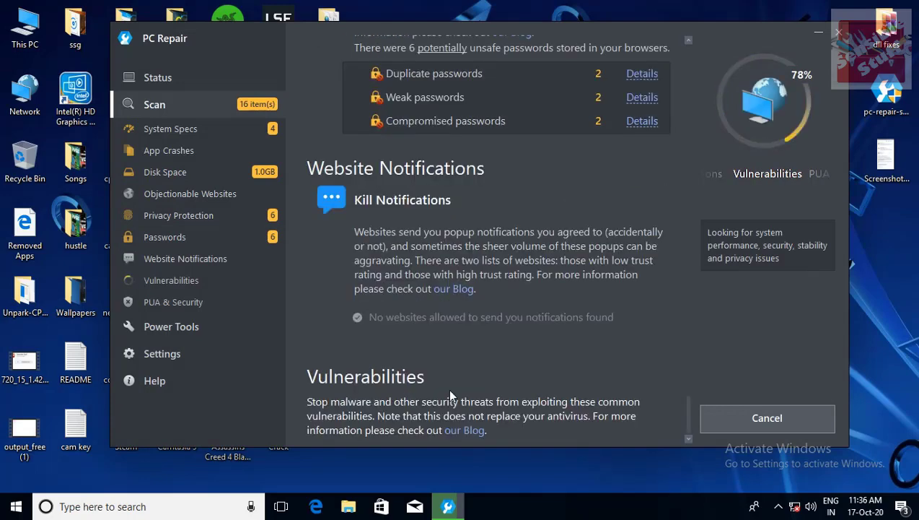
pyautogui.click(641, 122)
pyautogui.click(570, 422)
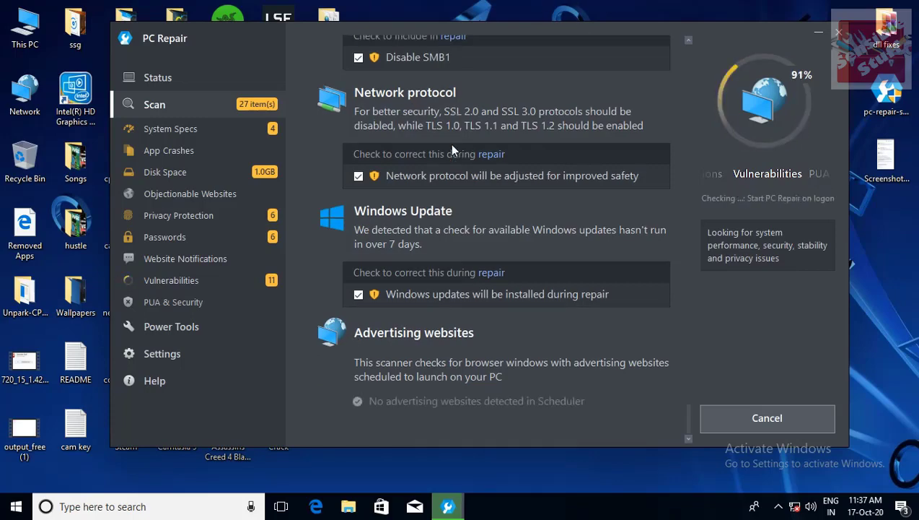
pyautogui.scroll(1, 450, 144)
pyautogui.scroll(-5, 452, 148)
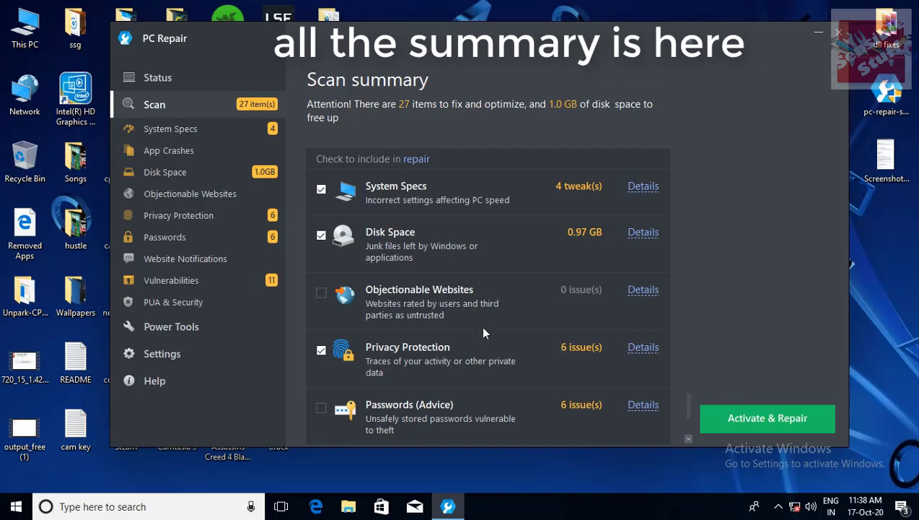
# Examine the Scan summary and the categories included in the repair, from System Specs to PUA & Security
pyautogui.scroll(2, 474, 331)
pyautogui.scroll(-4, 474, 330)
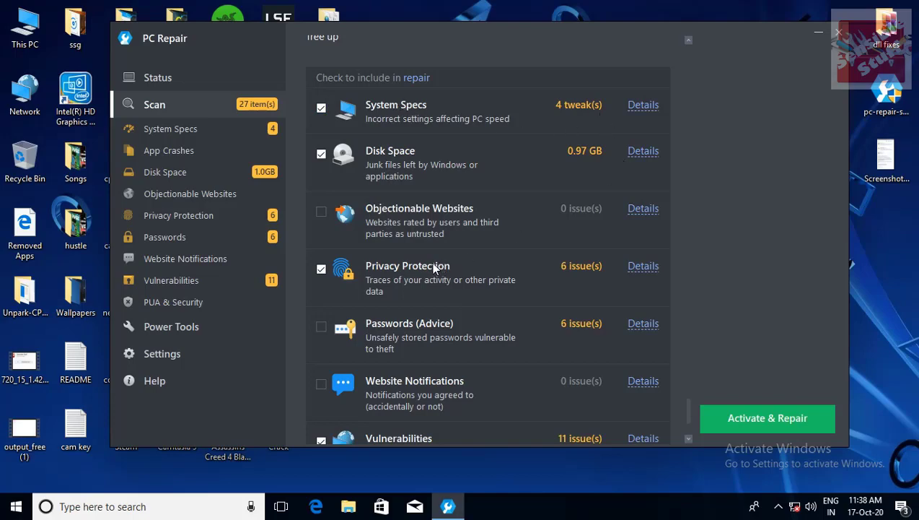
pyautogui.scroll(-3, 390, 340)
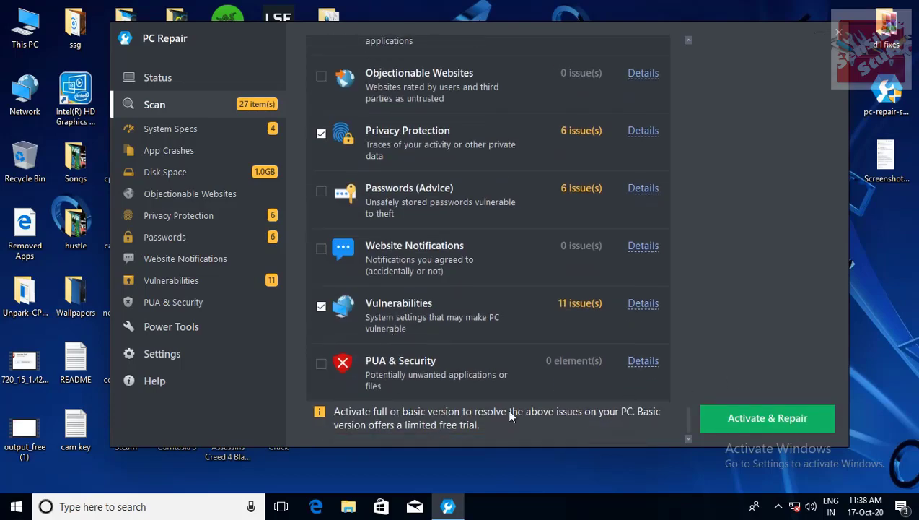
pyautogui.scroll(5, 359, 331)
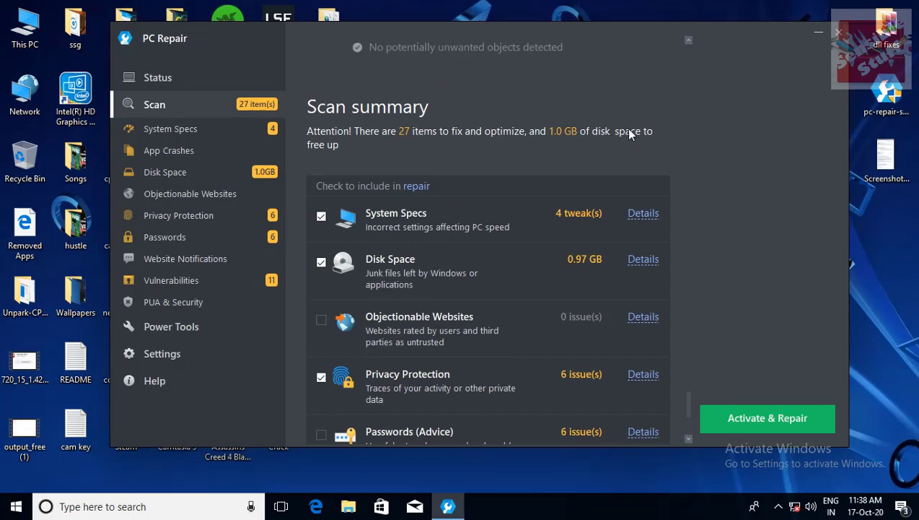
pyautogui.scroll(-5, 689, 406)
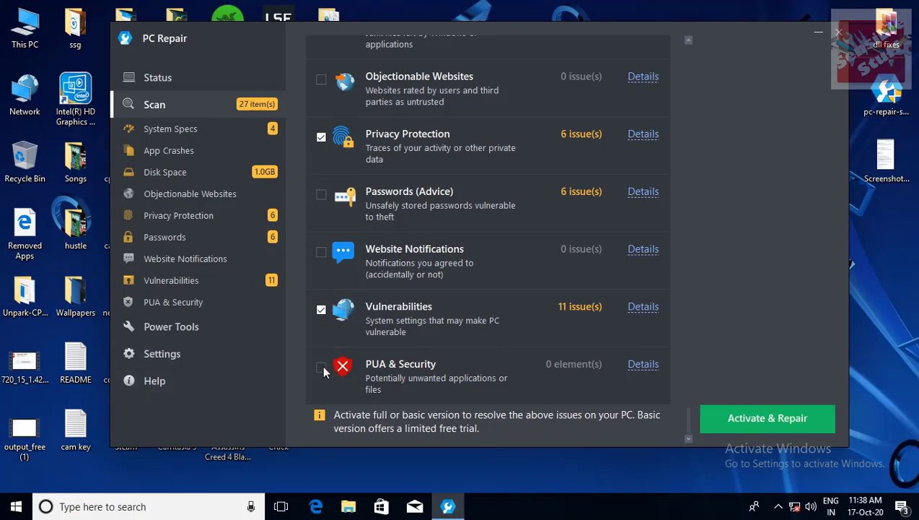
pyautogui.scroll(3, 363, 335)
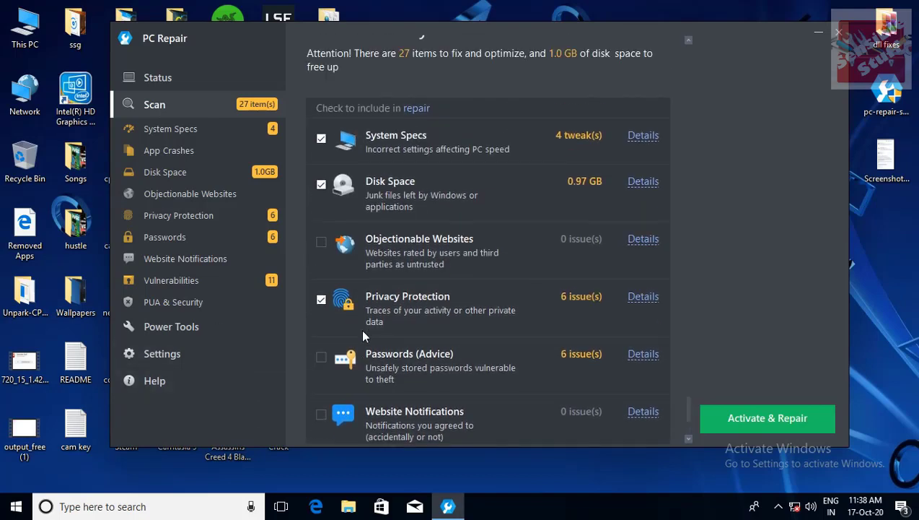
# View and close the basic and full version activation comparison, and open the general settings of PC Repair
pyautogui.click(775, 420)
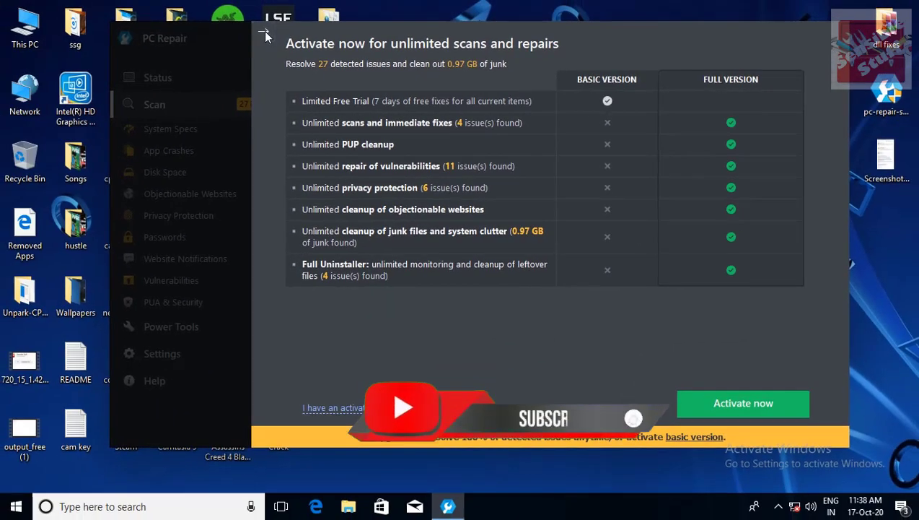
pyautogui.click(264, 31)
pyautogui.click(163, 353)
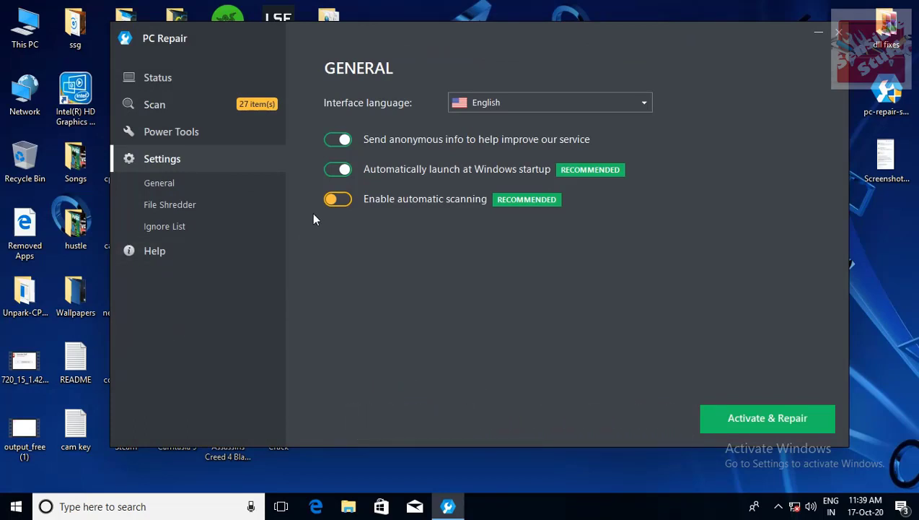
pyautogui.click(340, 173)
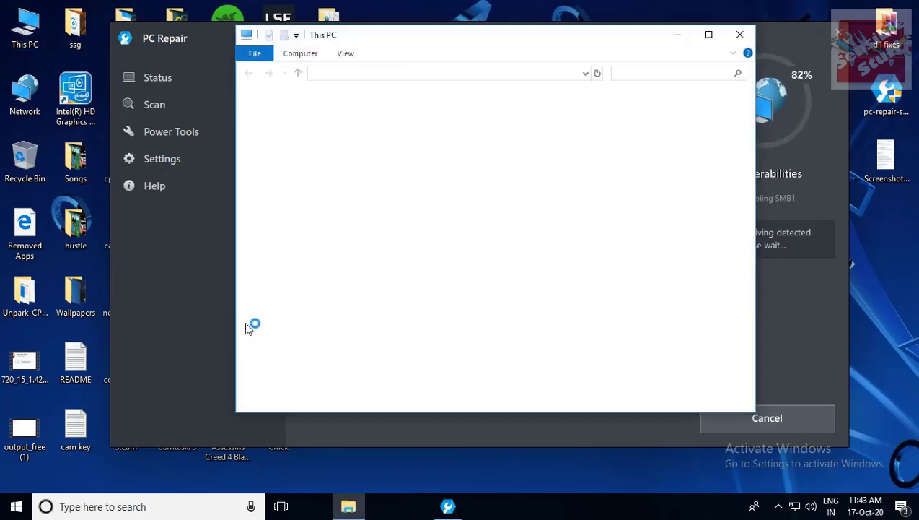
# Close the This PC window and decline the reboot for completing the repair
pyautogui.click(763, 32)
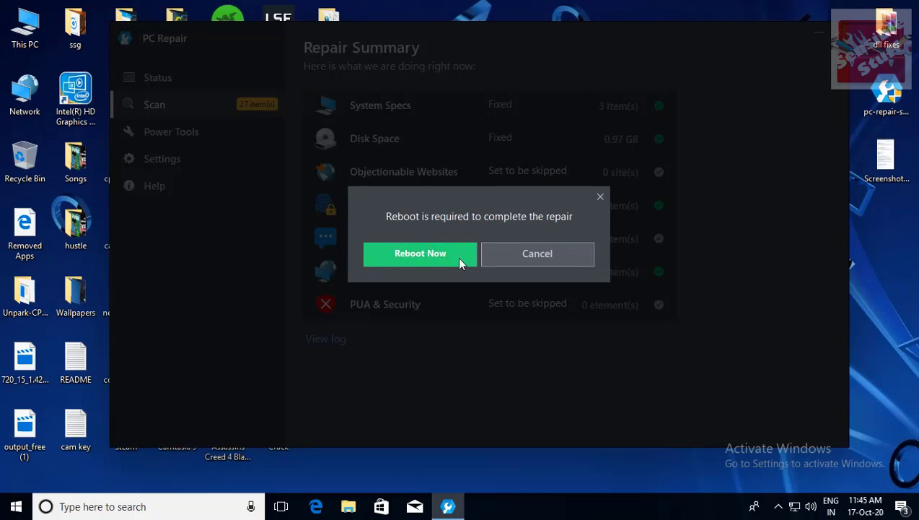
pyautogui.click(537, 257)
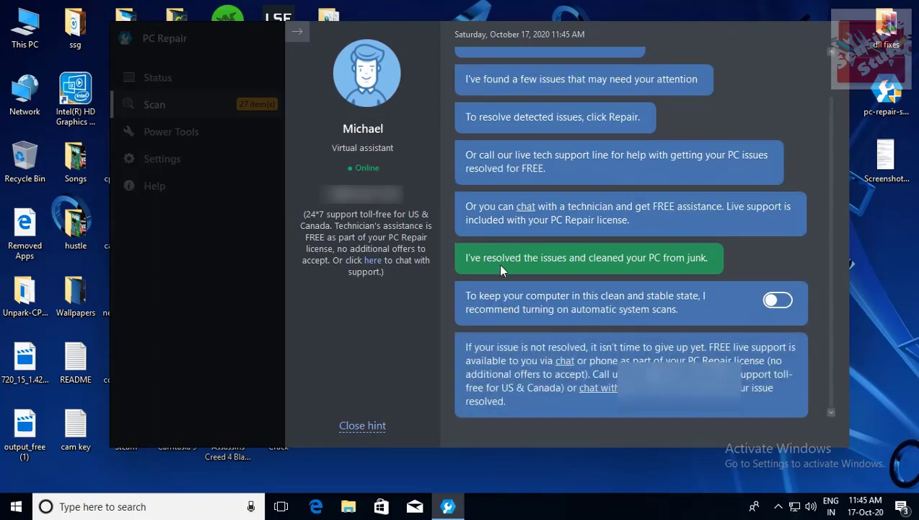
# Read the virtual assistant's messages about the repair and return to the Repair Summary
pyautogui.scroll(1, 526, 184)
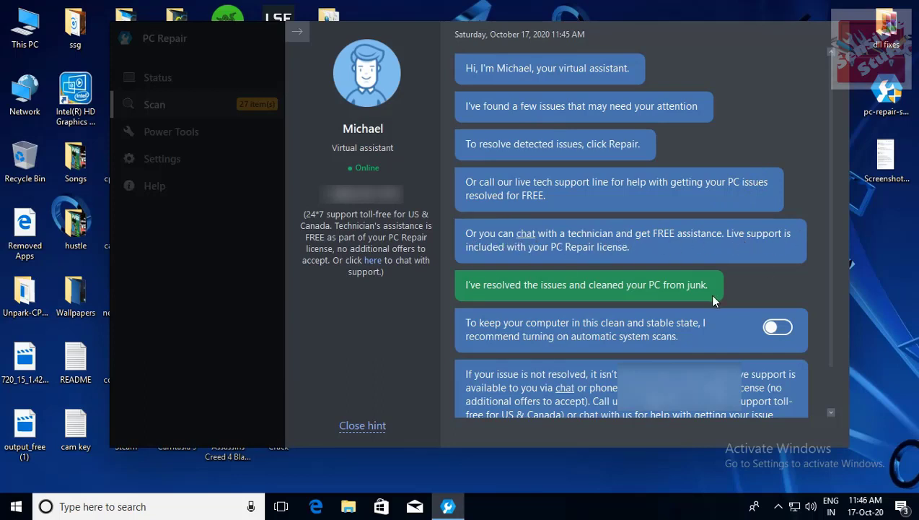
pyautogui.scroll(-1, 709, 293)
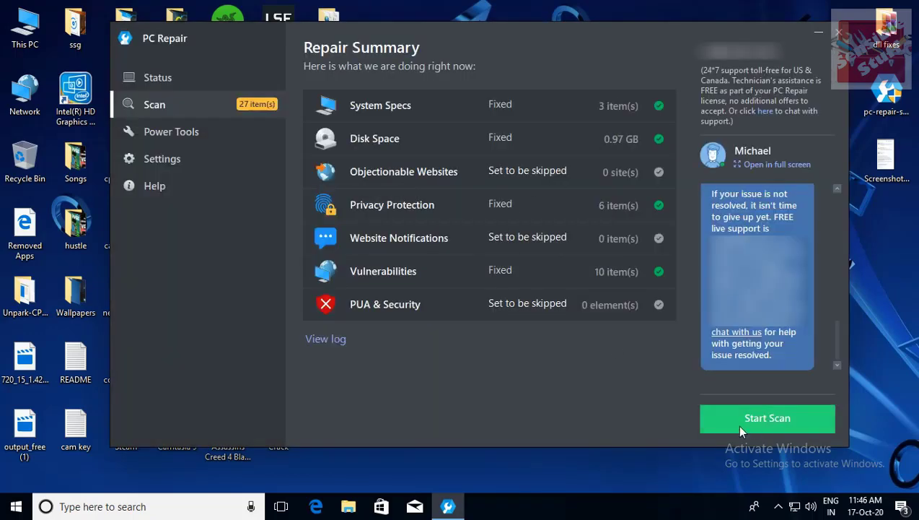
pyautogui.click(736, 423)
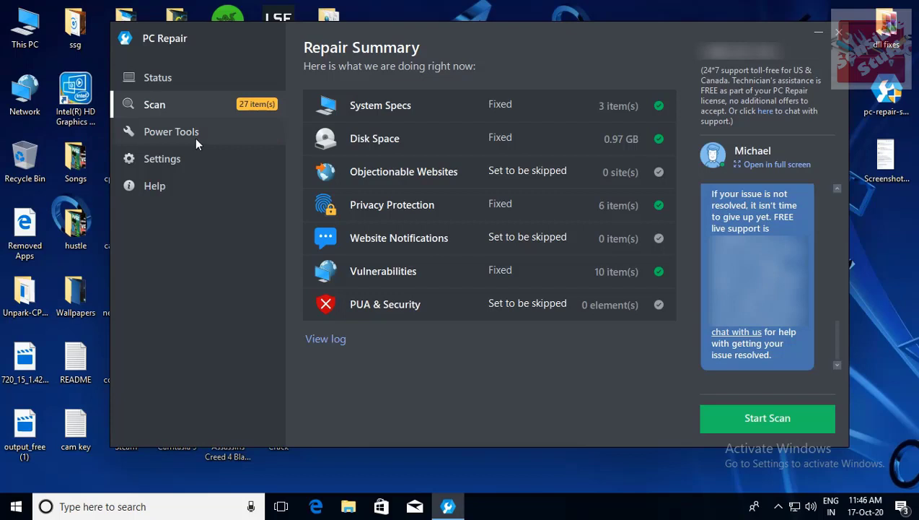
# Browse the installed apps in the Power Tools uninstaller from the start of the list
pyautogui.click(171, 132)
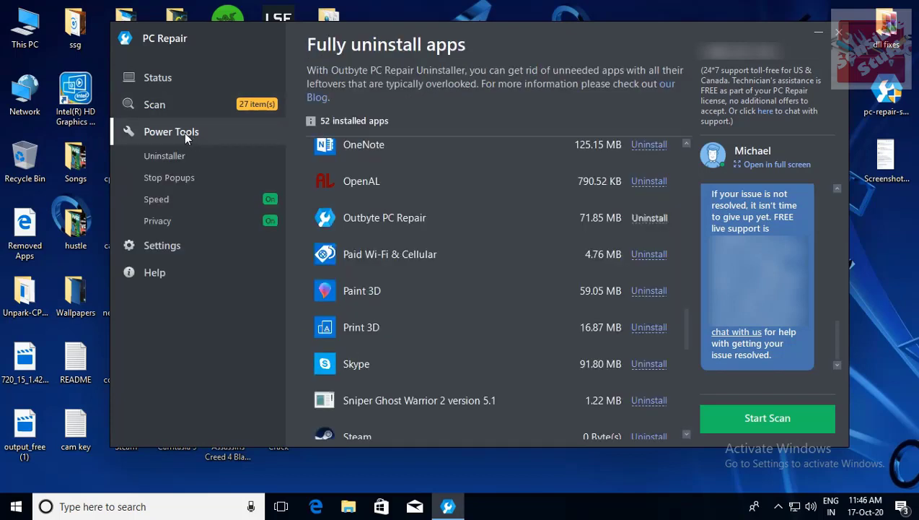
pyautogui.scroll(5, 482, 252)
pyautogui.scroll(6, 485, 259)
pyautogui.scroll(7, 485, 259)
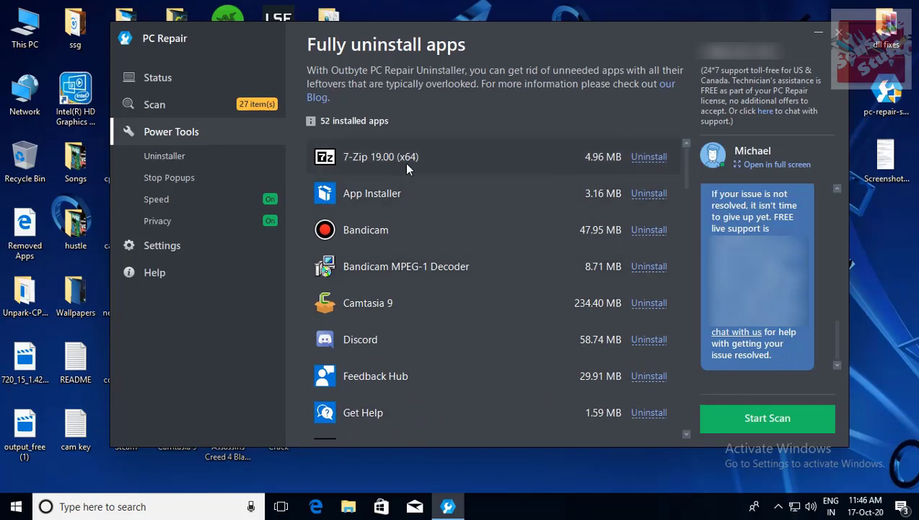
pyautogui.scroll(-3, 406, 167)
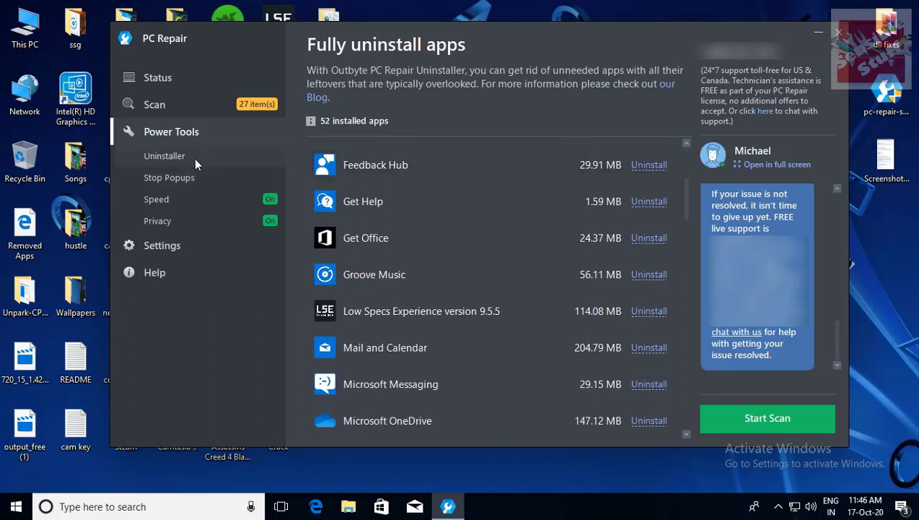
# Open the Real Time Boost options under Speed and toggle Boost games off and back on
pyautogui.click(156, 202)
pyautogui.click(344, 219)
pyautogui.click(344, 220)
pyautogui.click(344, 220)
pyautogui.click(344, 219)
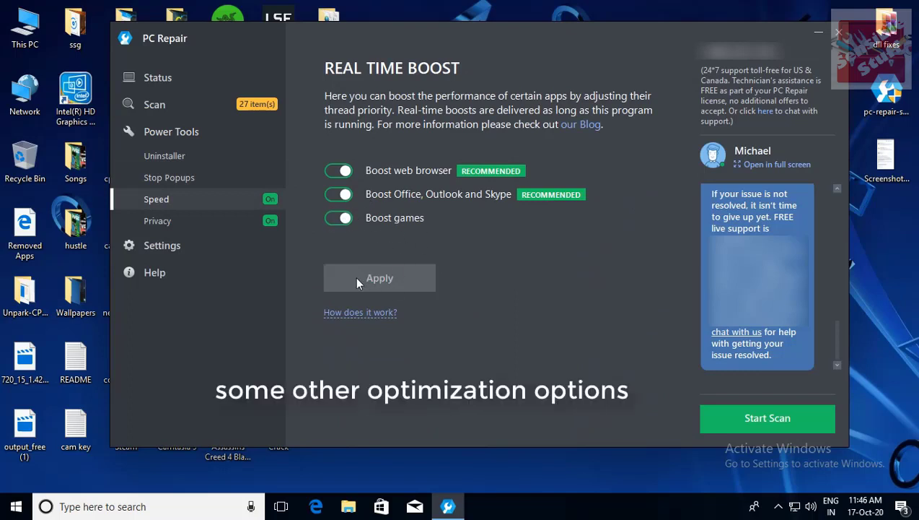
# View the Real Time Privacy Protection options and close PC Repair
pyautogui.click(167, 216)
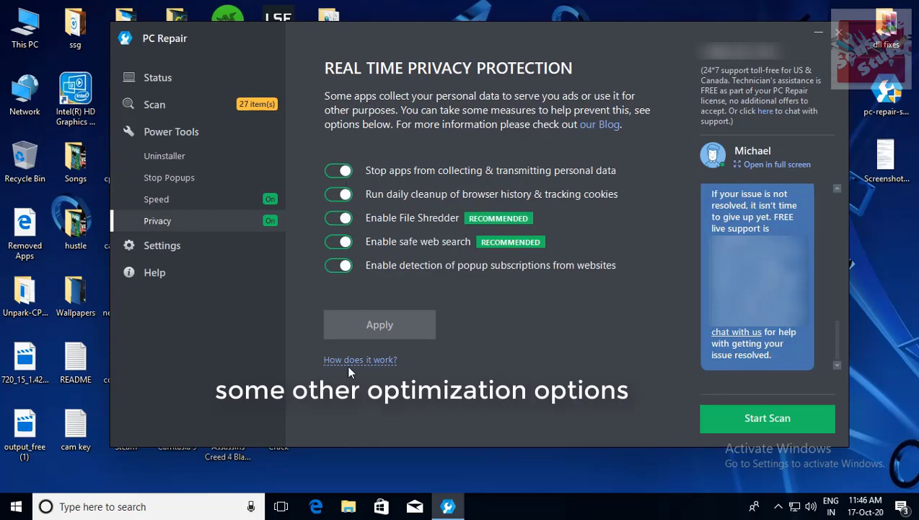
pyautogui.click(838, 33)
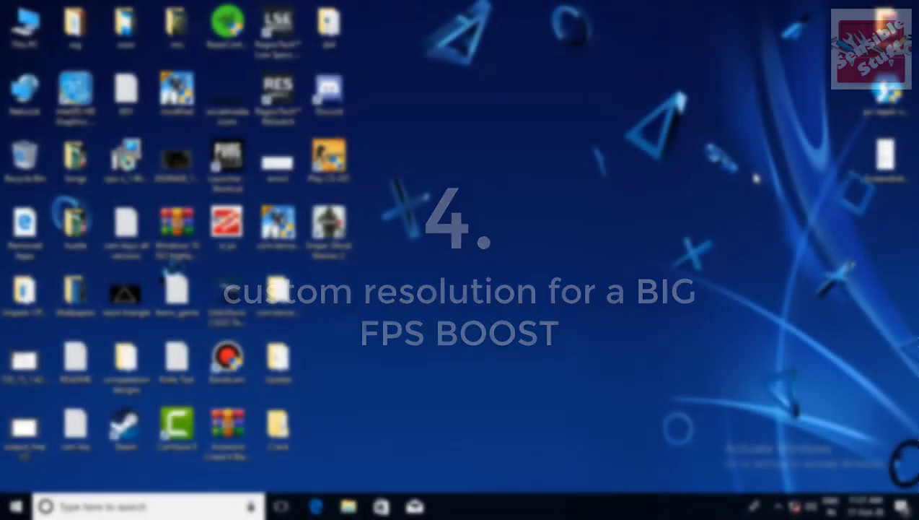
# Open the Custom Resolutions page of the Intel graphics options from the desktop
pyautogui.rightClick(548, 30)
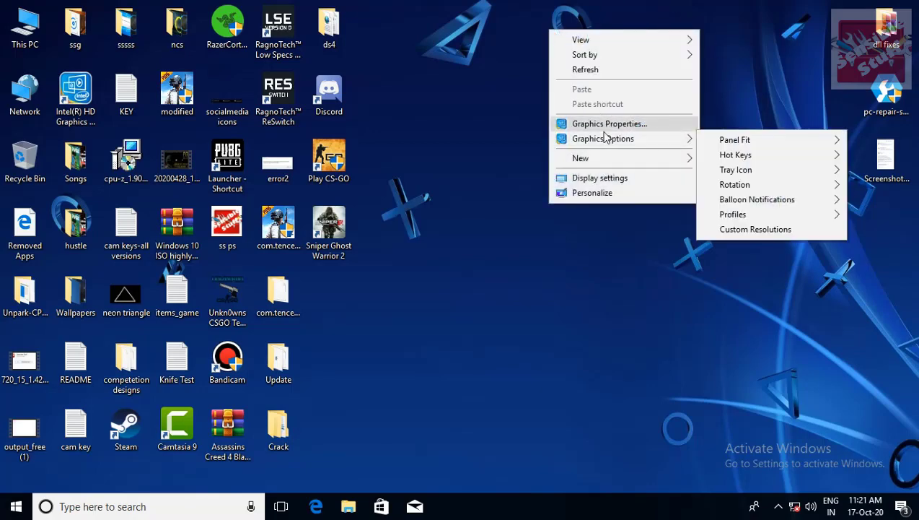
pyautogui.moveTo(638, 146)
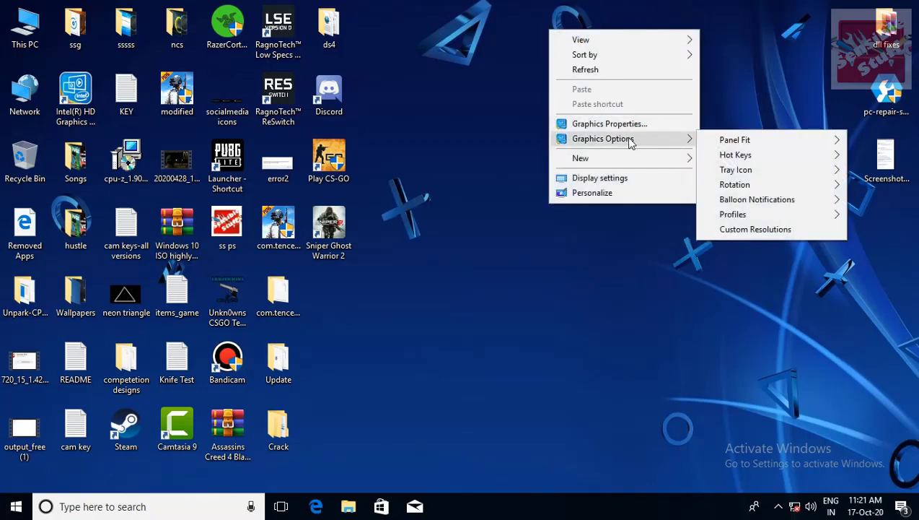
pyautogui.rightClick(520, 86)
pyautogui.click(538, 127)
pyautogui.rightClick(558, 58)
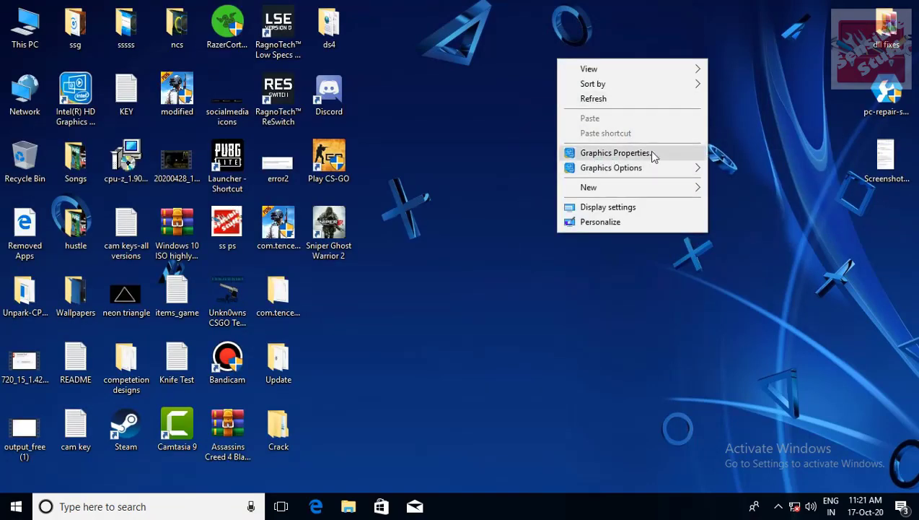
pyautogui.moveTo(613, 169)
pyautogui.moveTo(732, 168)
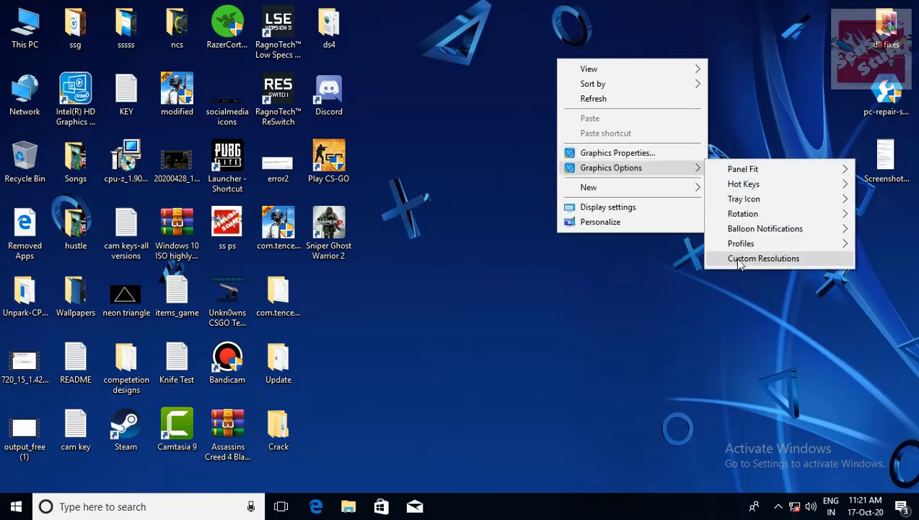
pyautogui.click(763, 259)
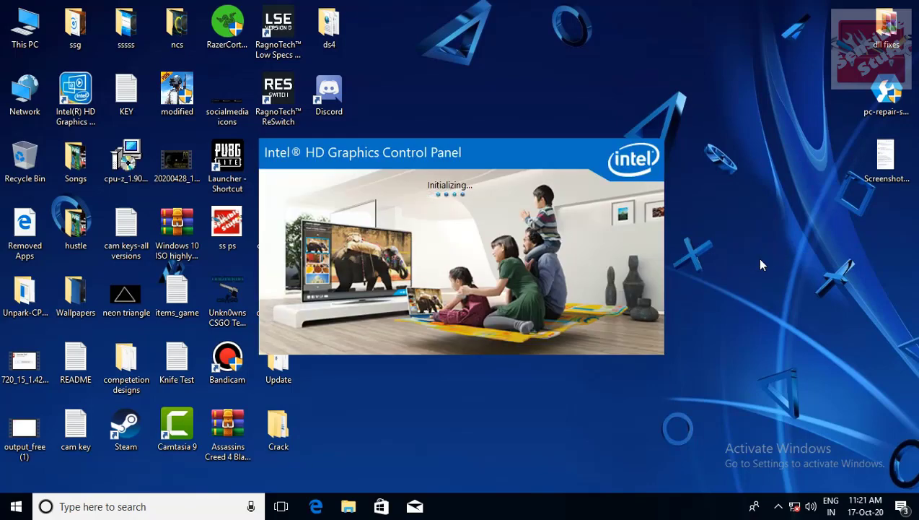
pyautogui.rightClick(762, 264)
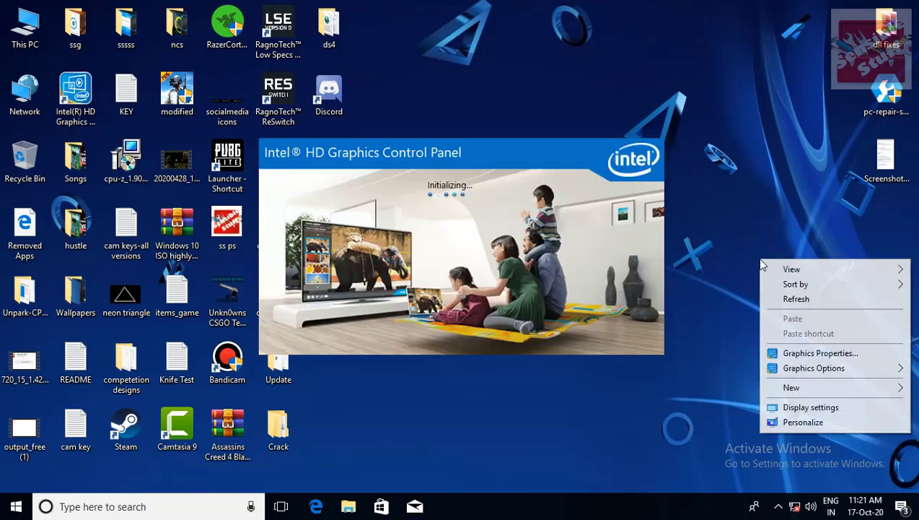
pyautogui.click(789, 299)
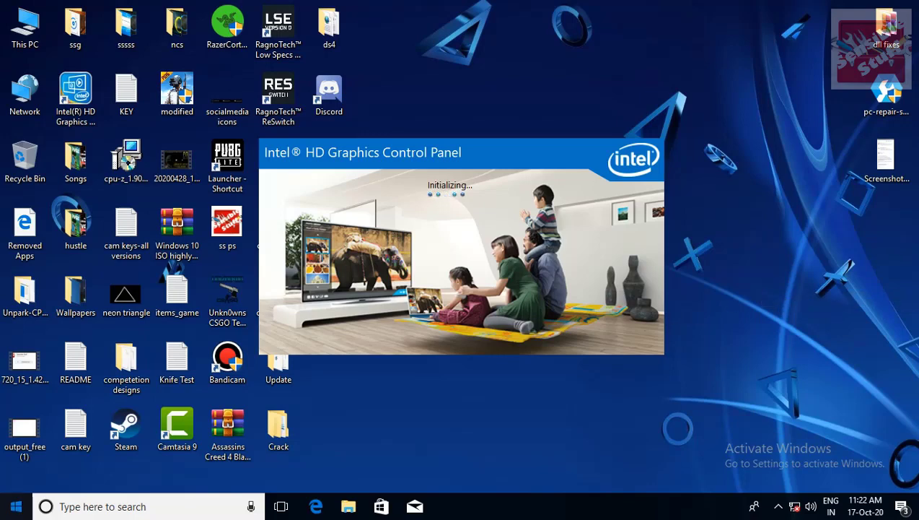
pyautogui.click(16, 506)
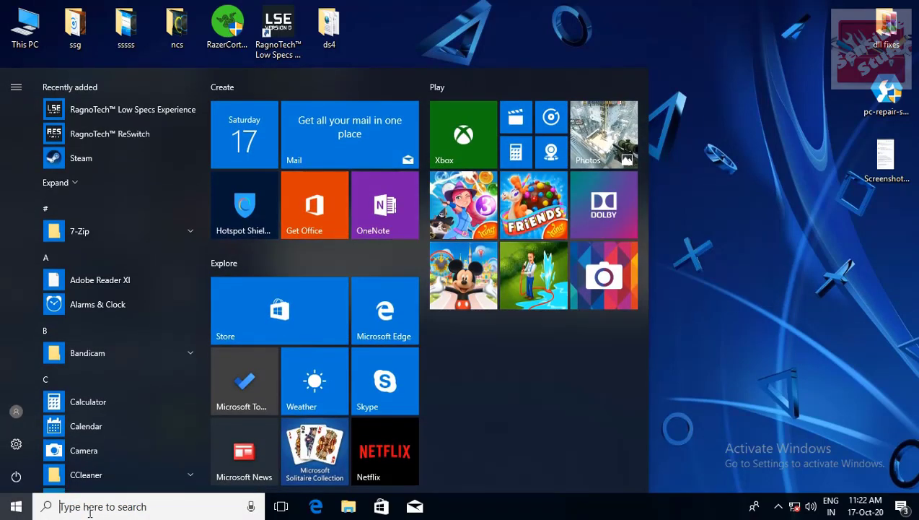
pyautogui.write('g')
pyautogui.press('BackSpace')
pyautogui.write('int')
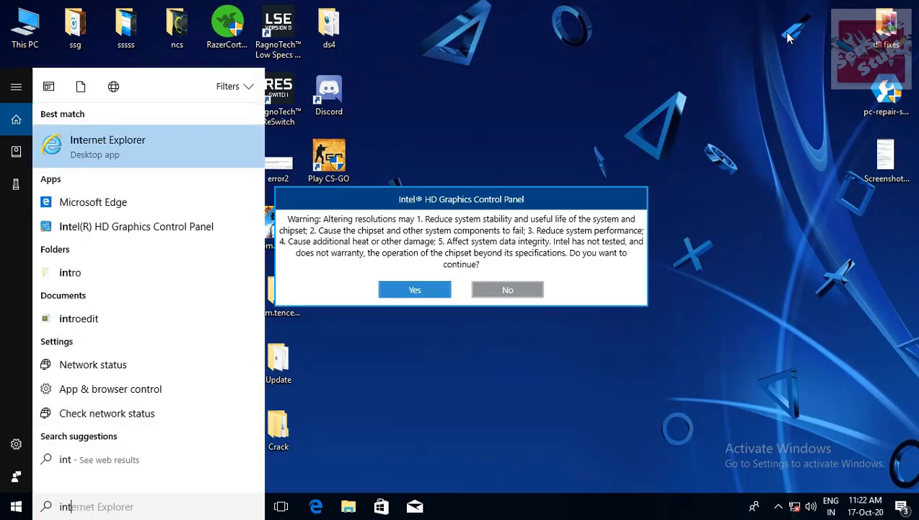
pyautogui.rightClick(658, 32)
pyautogui.click(697, 73)
# Accept the warning about altering resolutions and look through the Advanced and Basic custom resolution options
pyautogui.moveTo(390, 202); pyautogui.dragTo(406, 191)
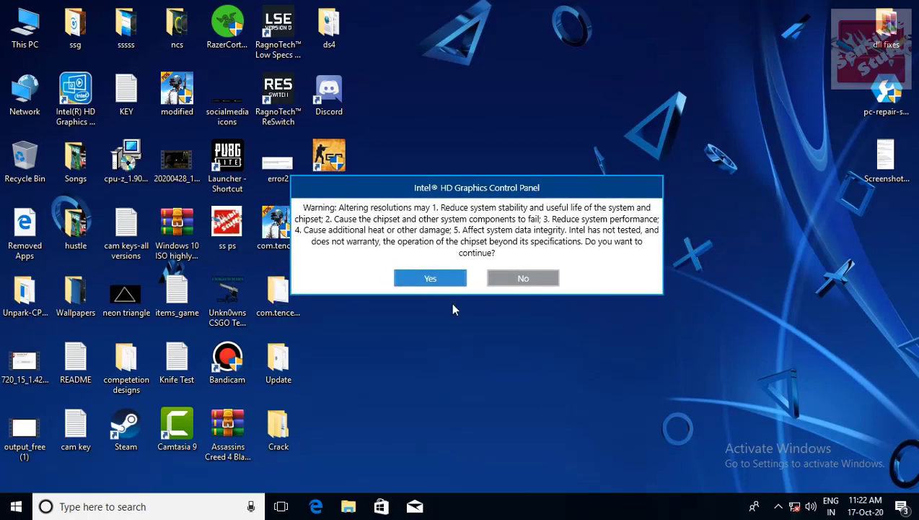
pyautogui.click(438, 281)
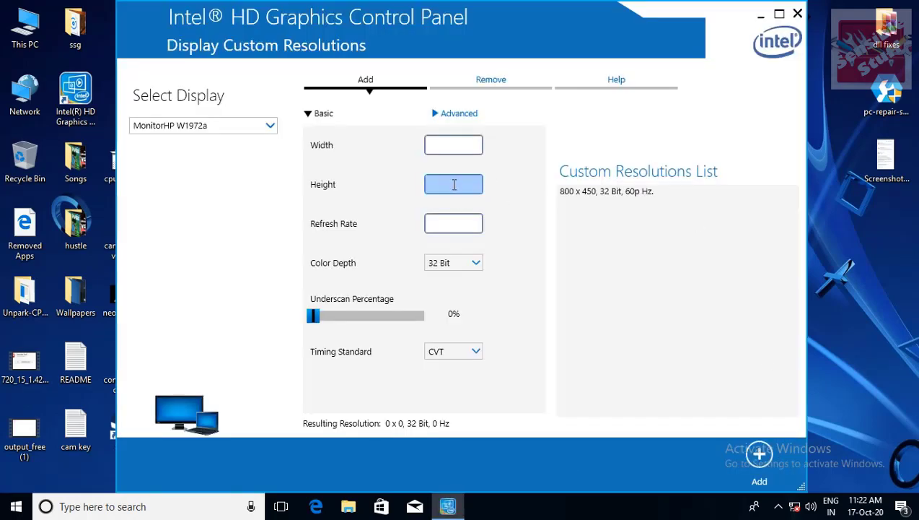
pyautogui.click(436, 116)
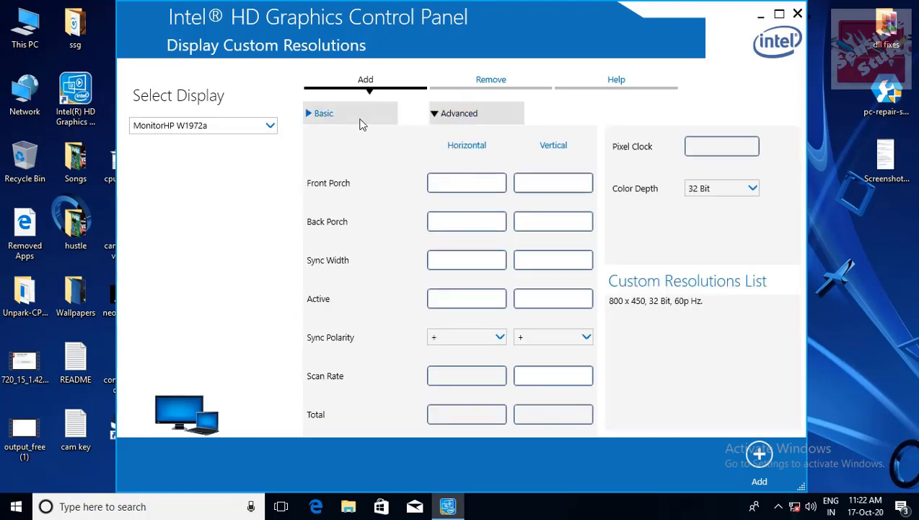
pyautogui.click(318, 122)
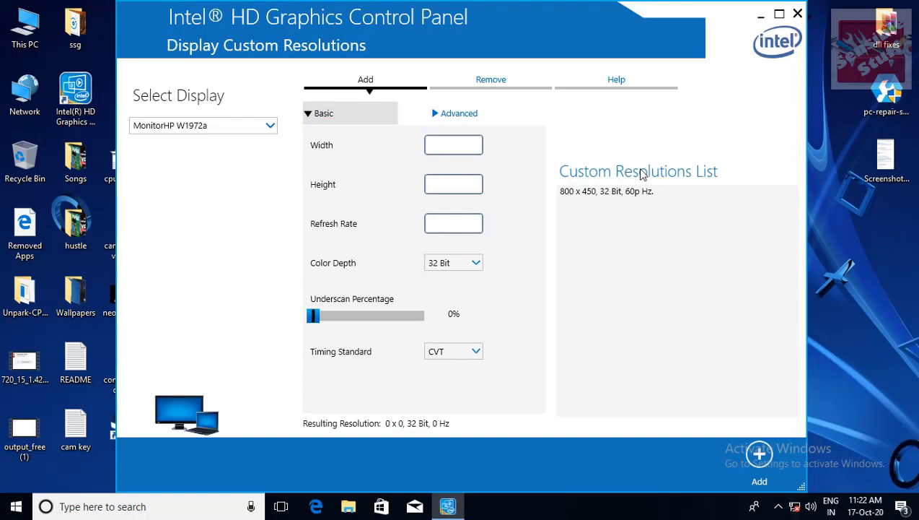
# Minimize the graphics panel, open the desktop's Display settings maximized and view the list of available resolutions
pyautogui.click(760, 14)
pyautogui.rightClick(550, 171)
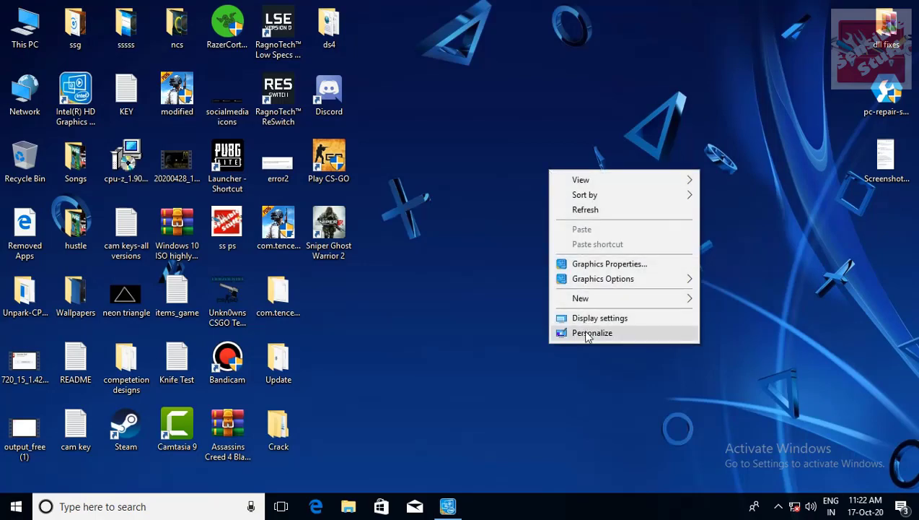
pyautogui.click(583, 319)
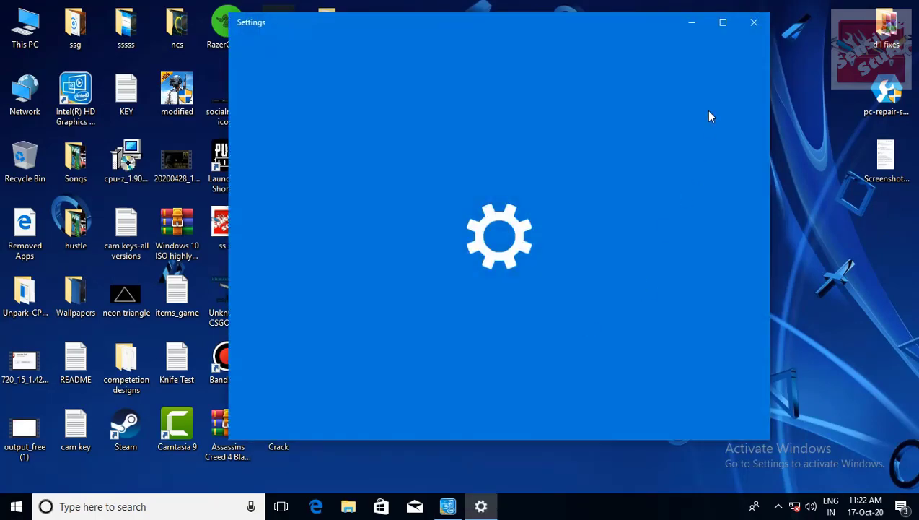
pyautogui.click(723, 22)
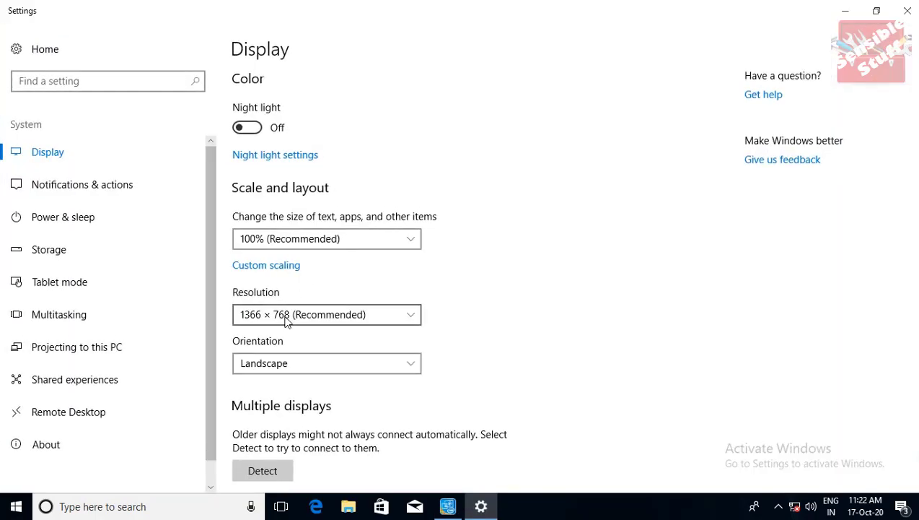
pyautogui.click(339, 318)
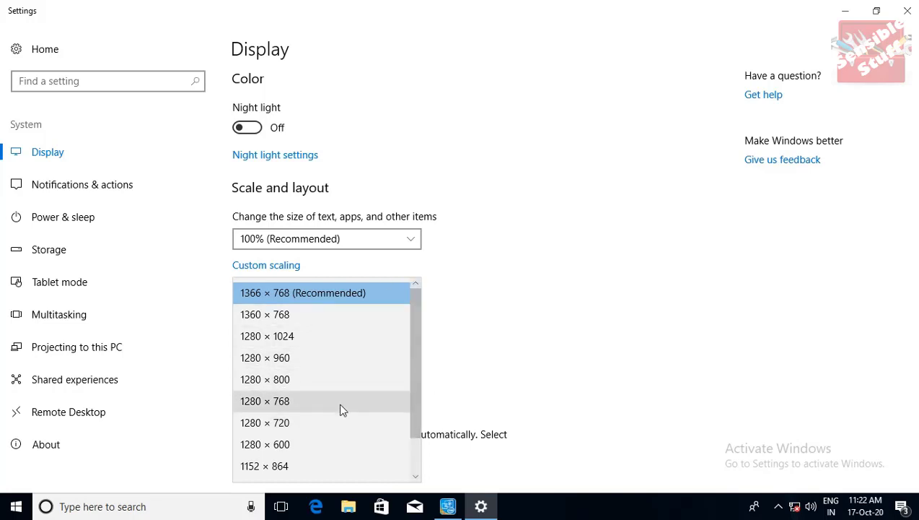
pyautogui.click(541, 303)
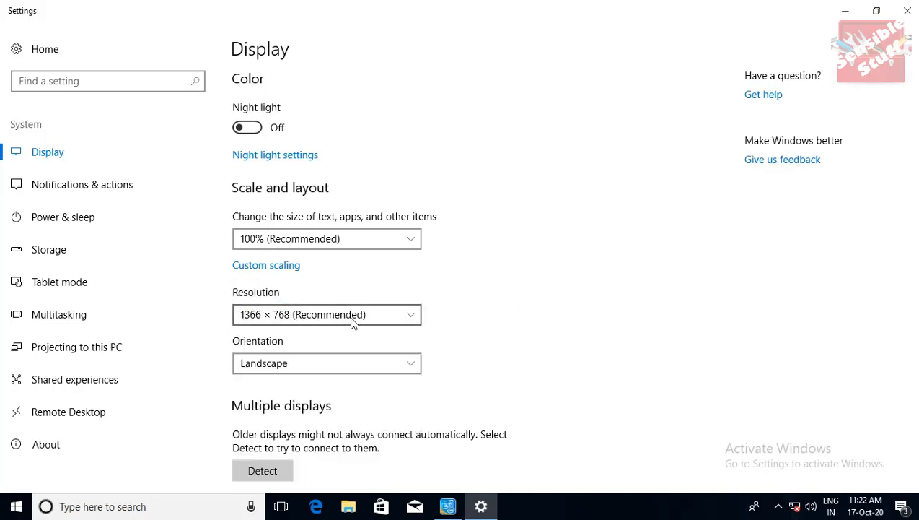
# Open the Calculator alongside the expanded resolution list in the Display settings
pyautogui.click(291, 320)
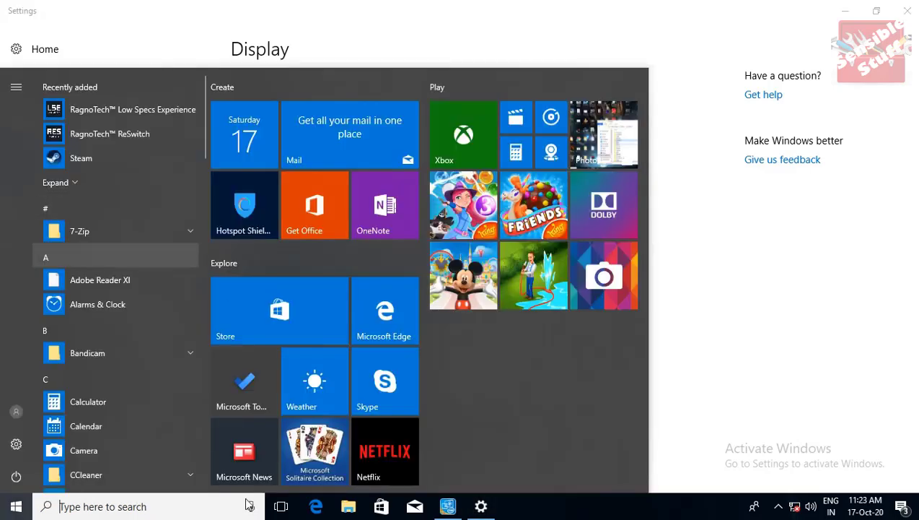
pyautogui.press('super')
pyautogui.click(83, 403)
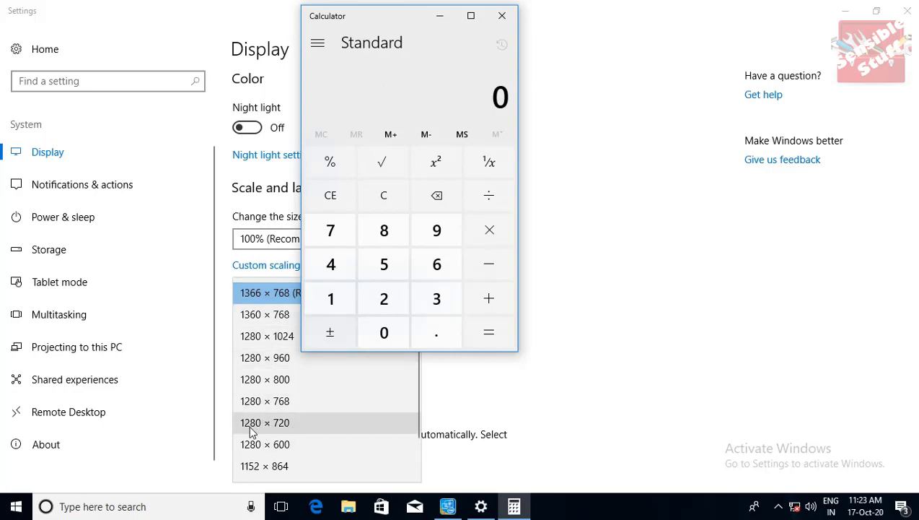
# Try the 1280 × 720 resolution and revert to the previous display settings
pyautogui.click(299, 423)
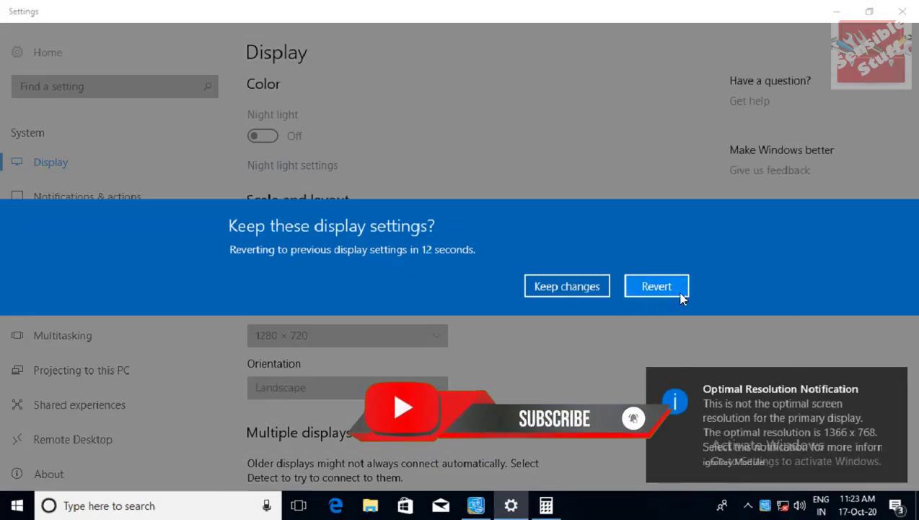
pyautogui.click(660, 289)
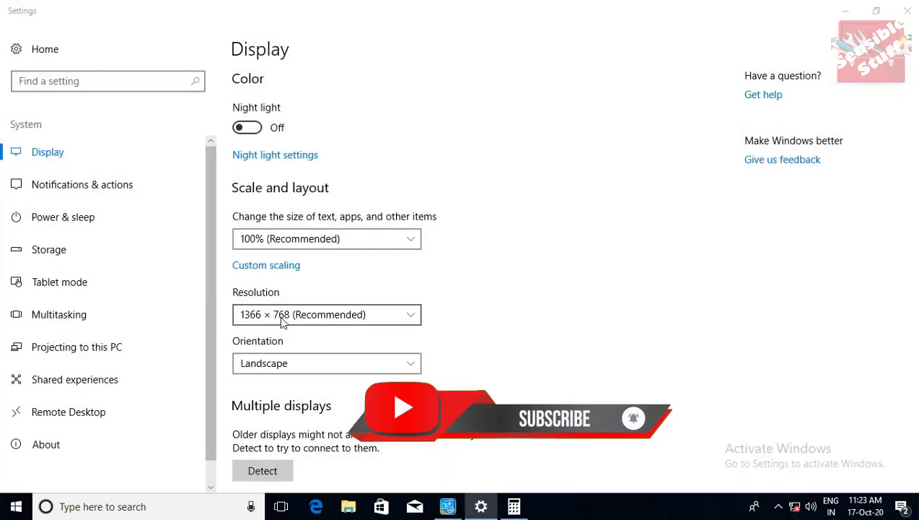
# Expand the resolution list again and calculate the aspect ratio of 1280 × 720 by dividing 1280 by 720
pyautogui.click(282, 316)
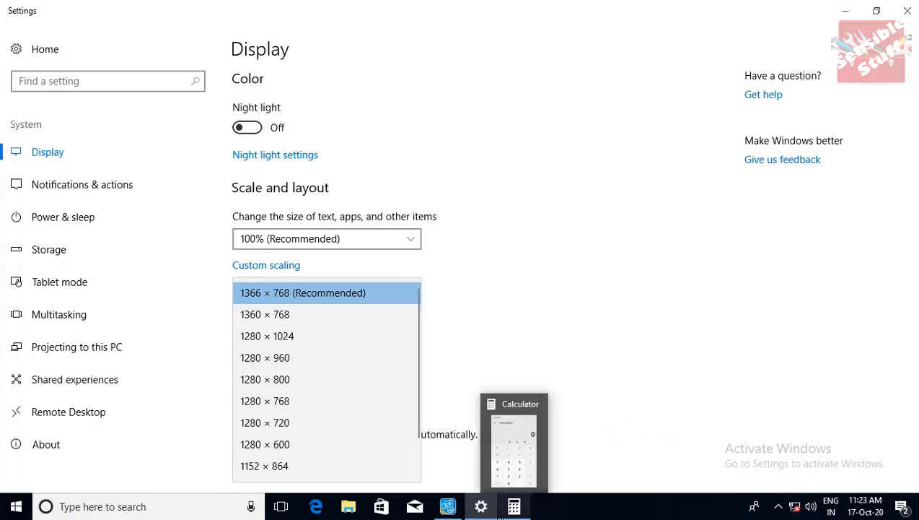
pyautogui.click(500, 515)
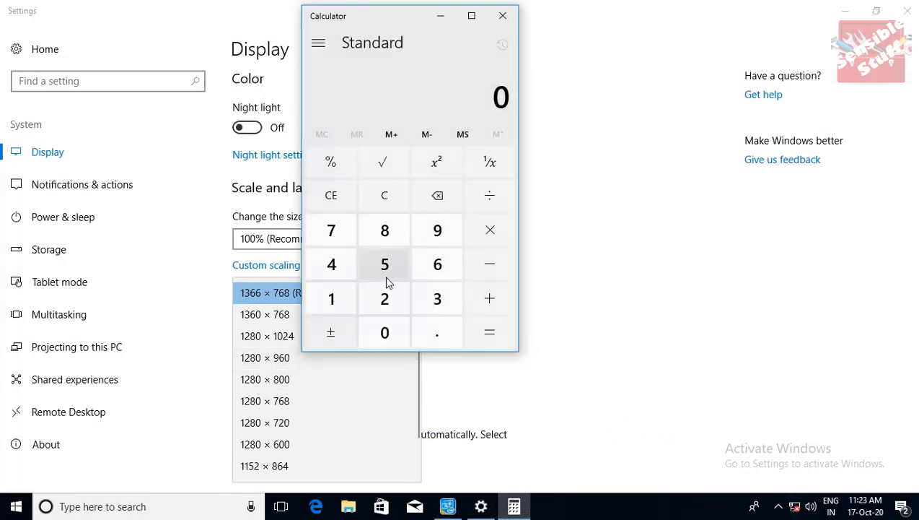
pyautogui.click(339, 299)
pyautogui.click(384, 299)
pyautogui.click(385, 230)
pyautogui.click(385, 332)
pyautogui.click(491, 204)
pyautogui.click(336, 237)
pyautogui.click(385, 299)
pyautogui.click(385, 332)
pyautogui.click(490, 333)
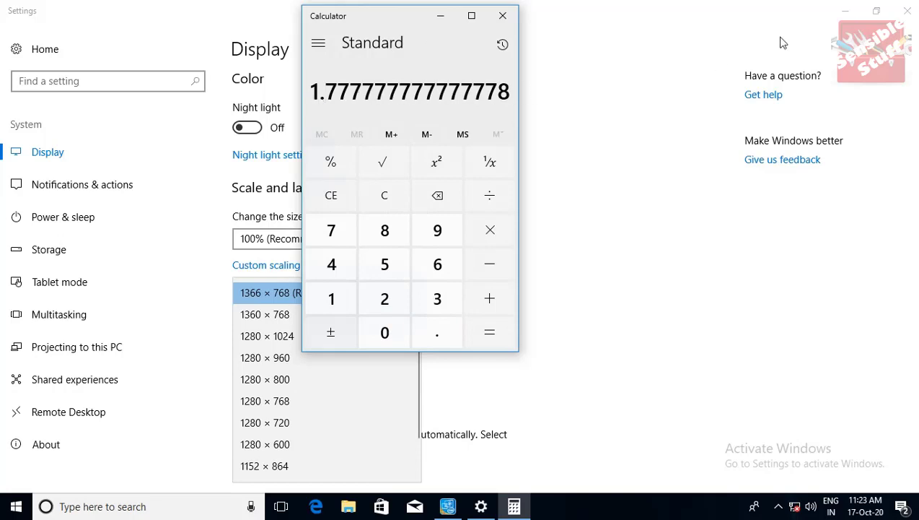
# Divide 16 by 9 in the Calculator for comparison and minimize it
pyautogui.click(342, 300)
pyautogui.click(439, 265)
pyautogui.click(489, 197)
pyautogui.click(438, 231)
pyautogui.click(491, 331)
pyautogui.click(442, 16)
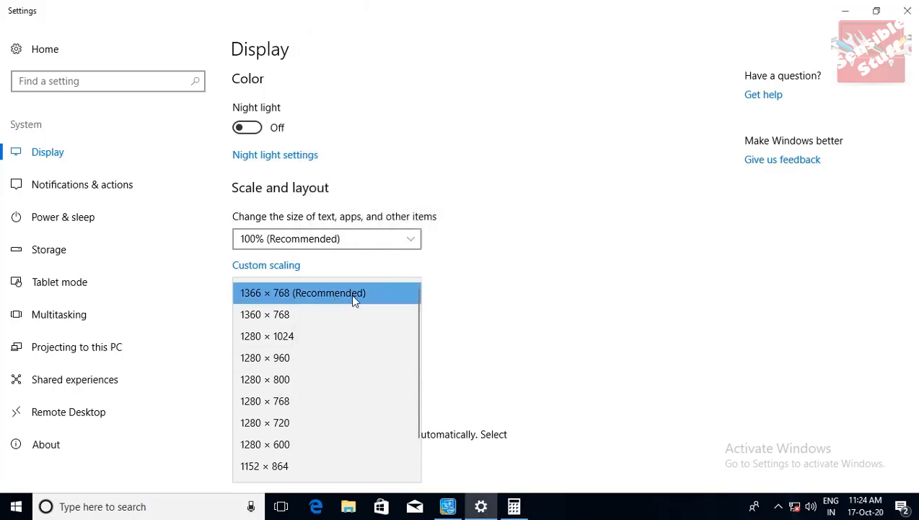
# Find 800 × 600 in the resolution list and calculate its aspect ratio by dividing 800 by 600
pyautogui.scroll(-1, 363, 341)
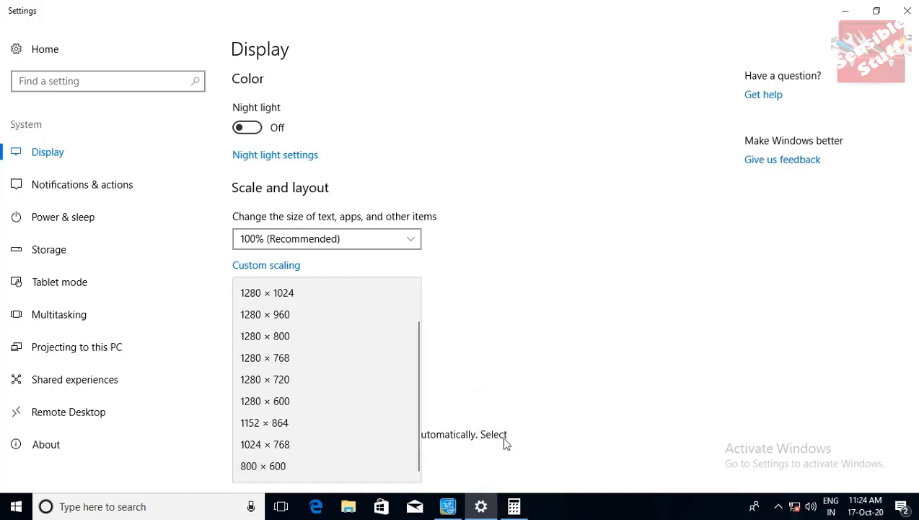
pyautogui.click(513, 506)
pyautogui.click(385, 230)
pyautogui.click(385, 332)
pyautogui.click(384, 332)
pyautogui.click(490, 195)
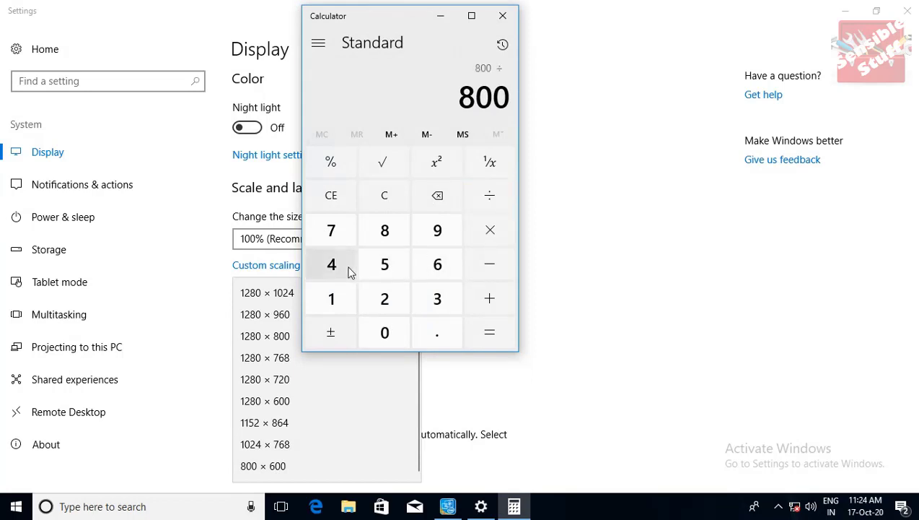
pyautogui.click(437, 264)
pyautogui.click(384, 332)
pyautogui.click(384, 332)
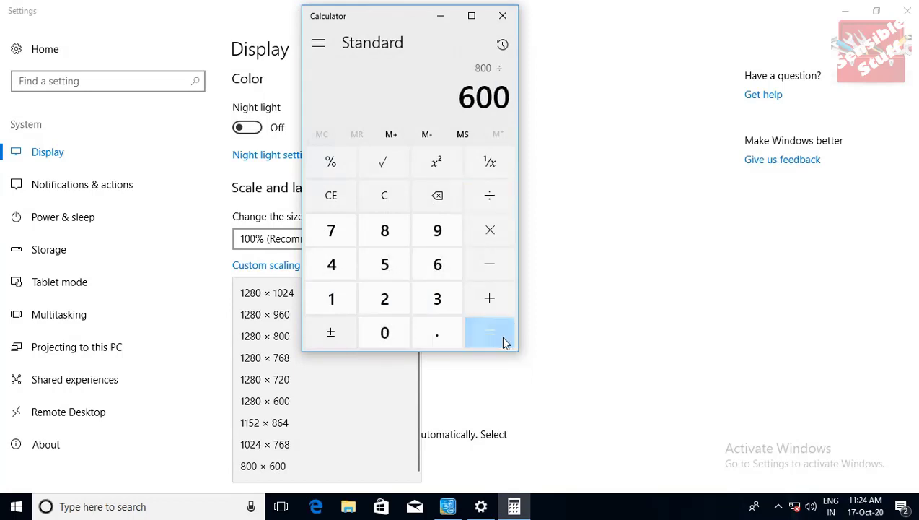
pyautogui.click(500, 334)
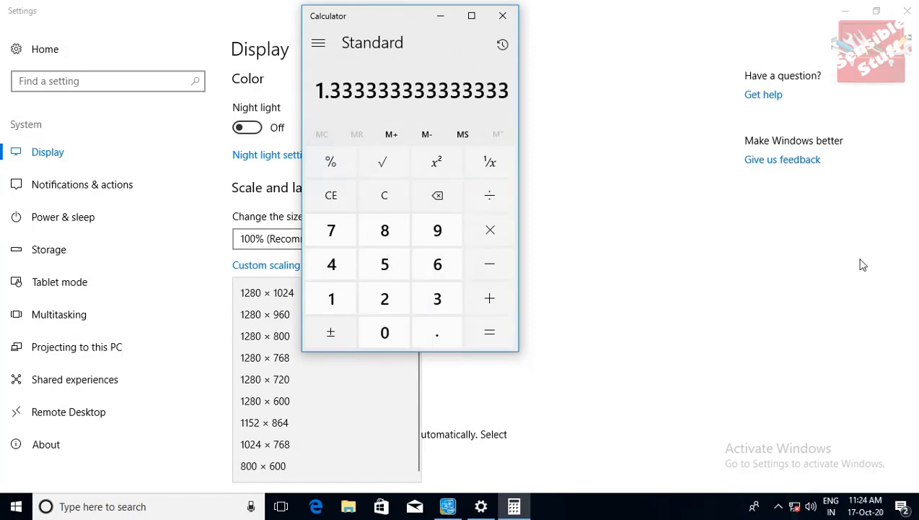
# Divide 4 by 3 in the Calculator to compare it with the 800 × 600 ratio
pyautogui.click(339, 267)
pyautogui.click(491, 202)
pyautogui.click(438, 298)
pyautogui.click(483, 329)
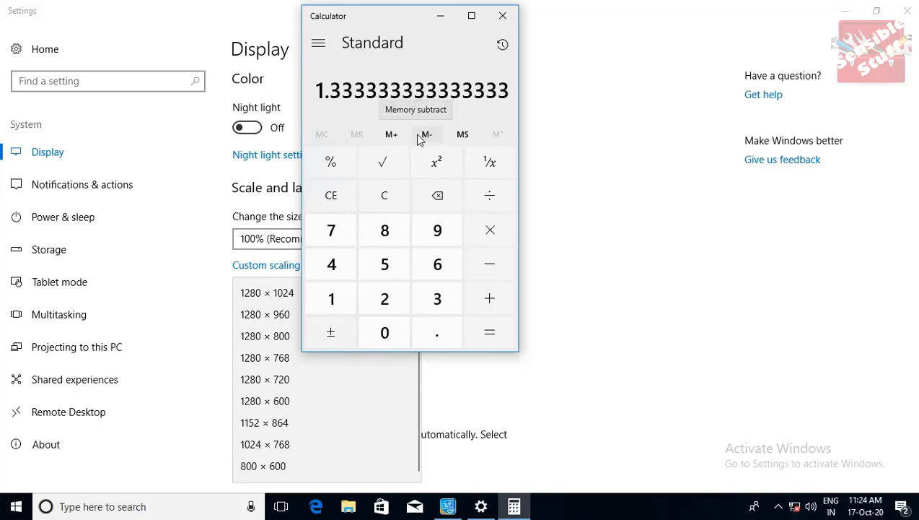
# Try the 800 × 600 resolution, dismiss the notification and revert to the previous display settings
pyautogui.click(265, 466)
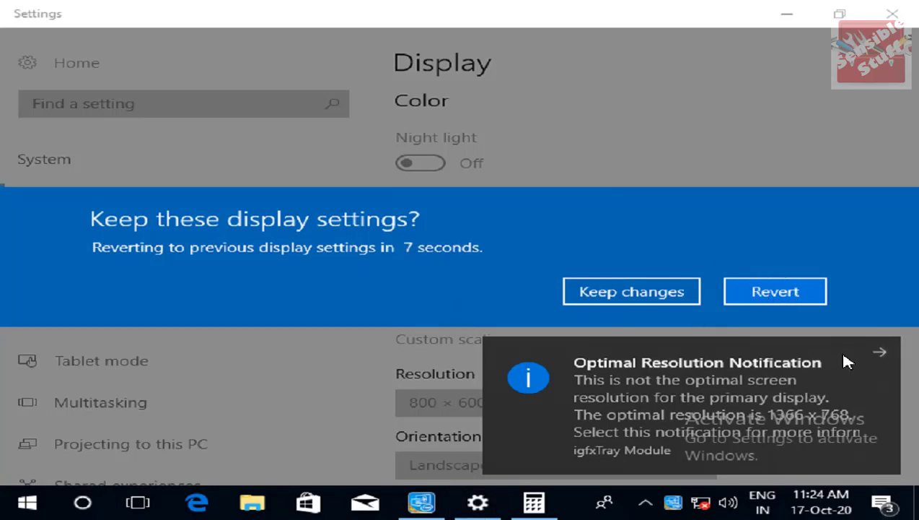
pyautogui.click(882, 351)
pyautogui.click(819, 303)
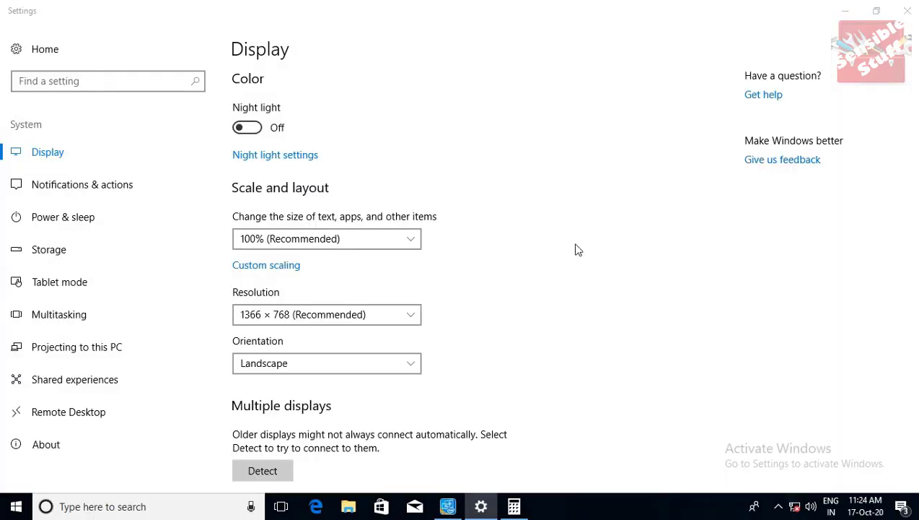
# Check the lowest entries of the resolution list, close it unchanged and minimize the Settings window
pyautogui.click(326, 318)
pyautogui.scroll(-1, 303, 433)
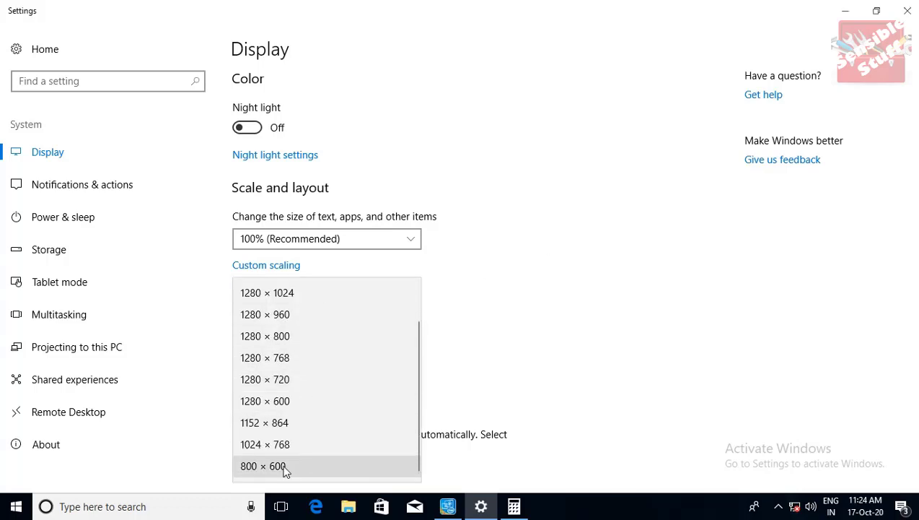
pyautogui.click(470, 339)
pyautogui.click(843, 10)
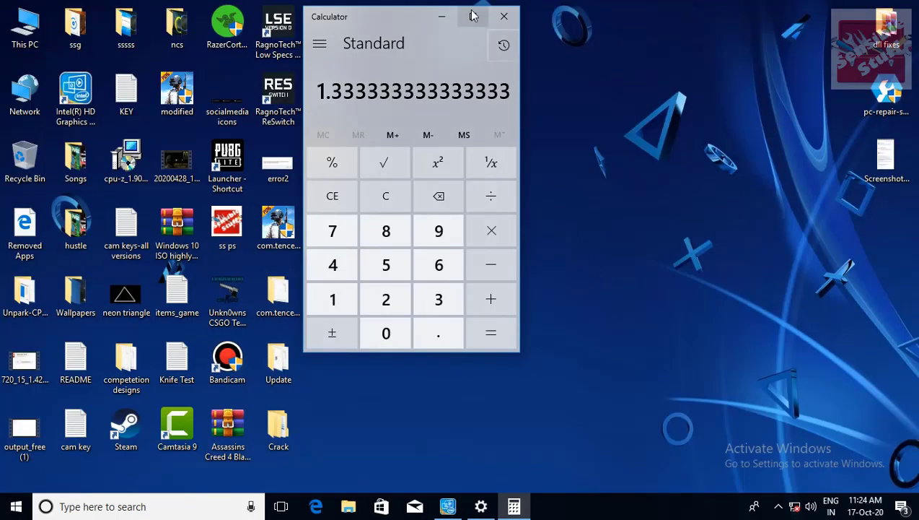
# Return to the display settings, look up the lowest available resolution, leave the list unchanged and minimize Settings
pyautogui.click(447, 24)
pyautogui.rightClick(556, 56)
pyautogui.click(570, 89)
pyautogui.click(513, 505)
pyautogui.click(481, 506)
pyautogui.click(260, 315)
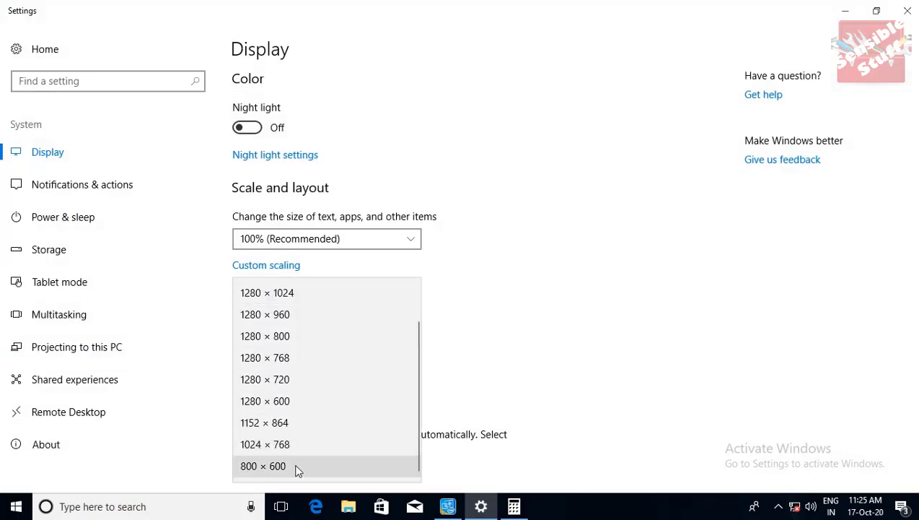
pyautogui.click(663, 336)
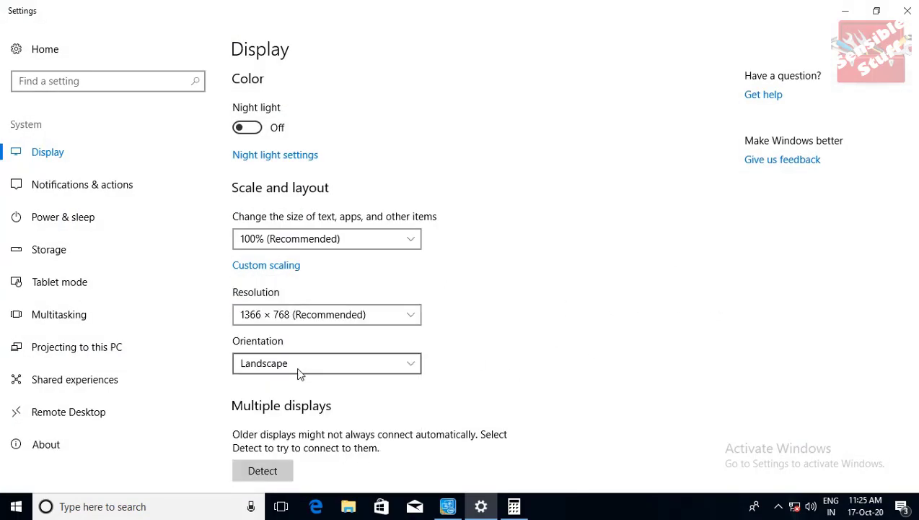
pyautogui.click(846, 10)
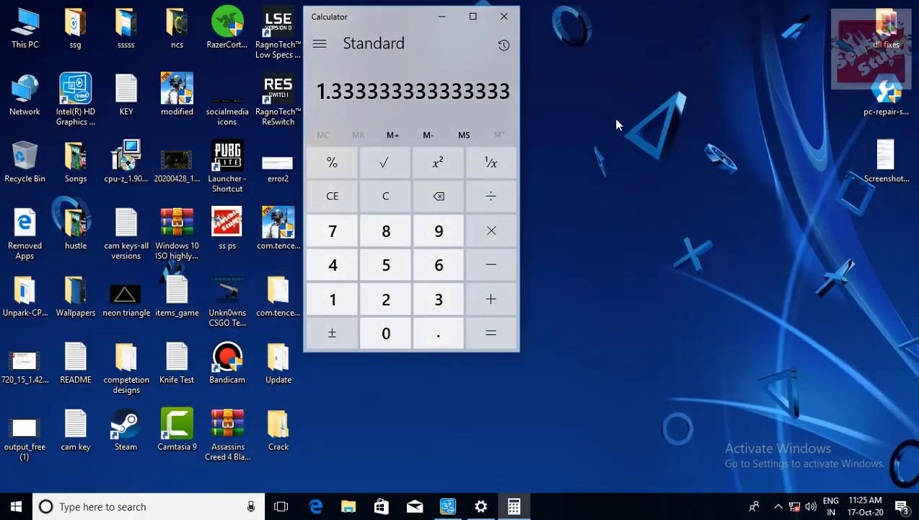
pyautogui.rightClick(616, 120)
pyautogui.click(643, 162)
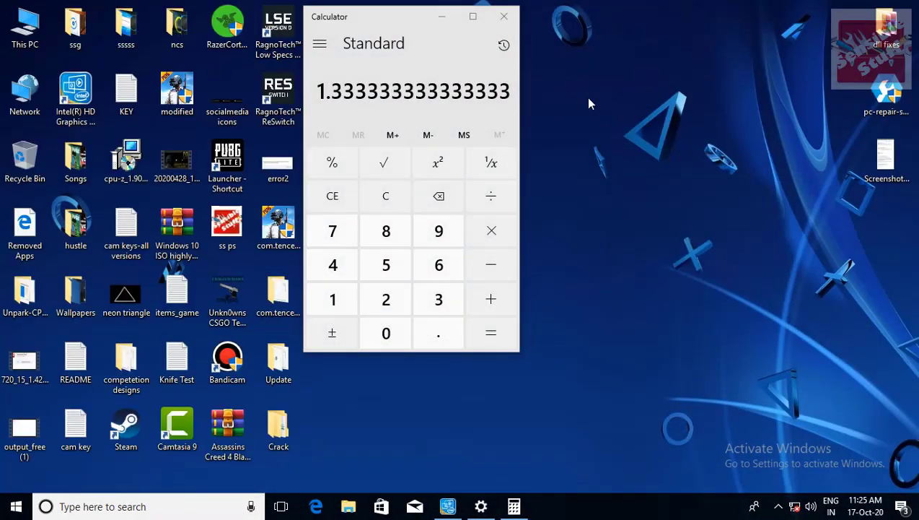
pyautogui.moveTo(486, 514)
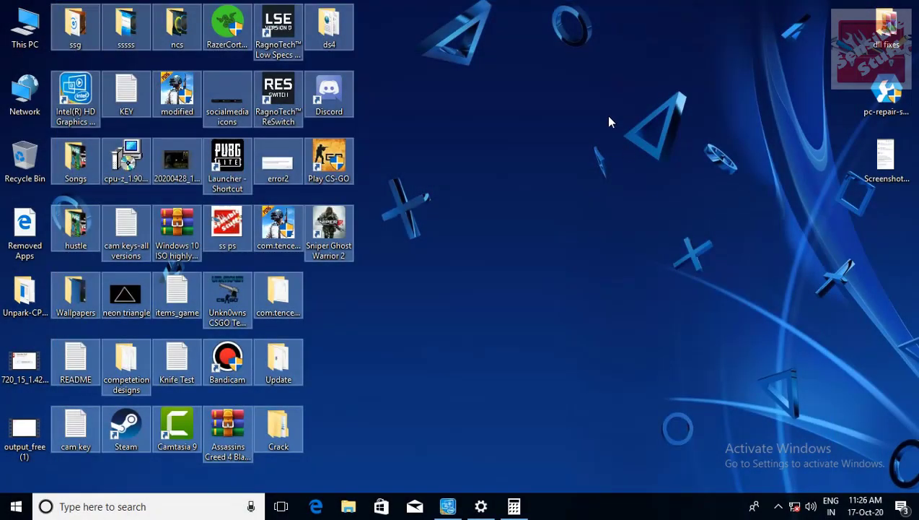
pyautogui.rightClick(608, 122)
pyautogui.click(628, 156)
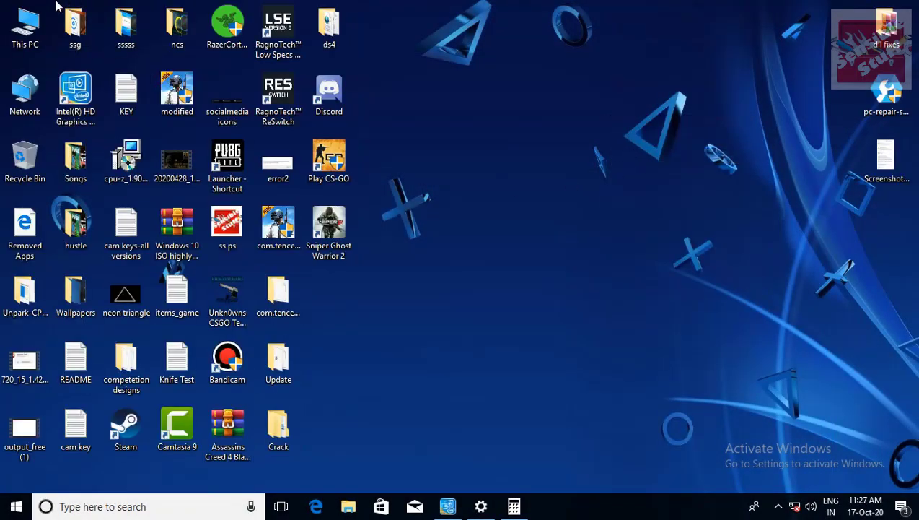
pyautogui.moveTo(55, 2); pyautogui.dragTo(855, 499)
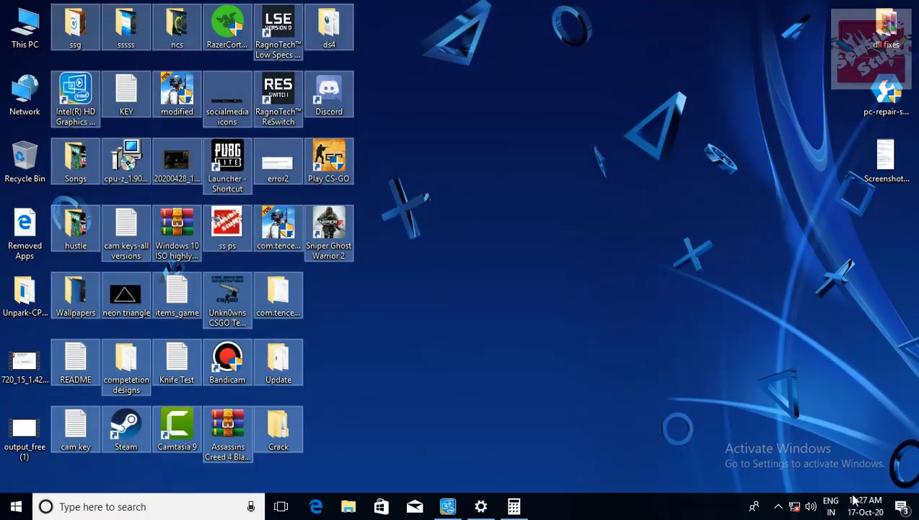
pyautogui.rightClick(543, 204)
pyautogui.click(561, 237)
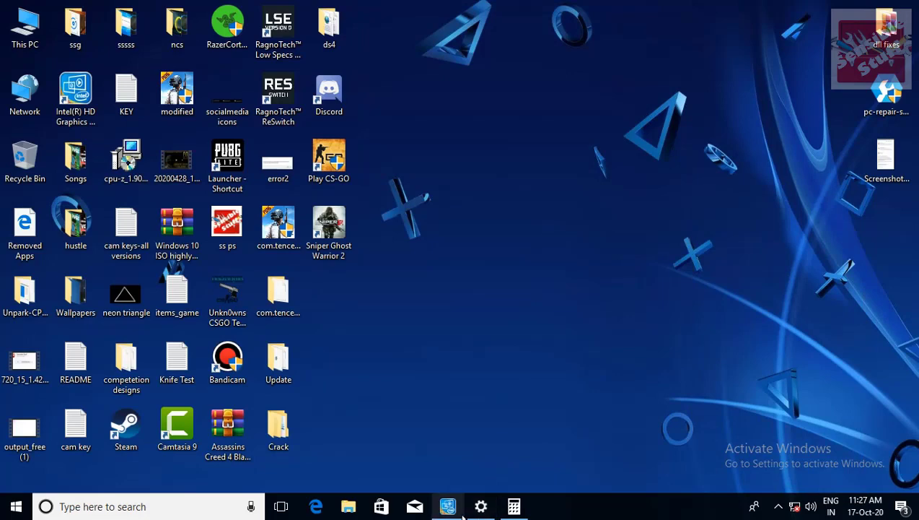
# Switch to the Intel HD Graphics Control Panel and enter a custom resolution with width 800 and height 450
pyautogui.moveTo(463, 514)
pyautogui.moveTo(443, 469)
pyautogui.click(447, 470)
pyautogui.moveTo(505, 16); pyautogui.dragTo(572, 11)
pyautogui.click(733, 15)
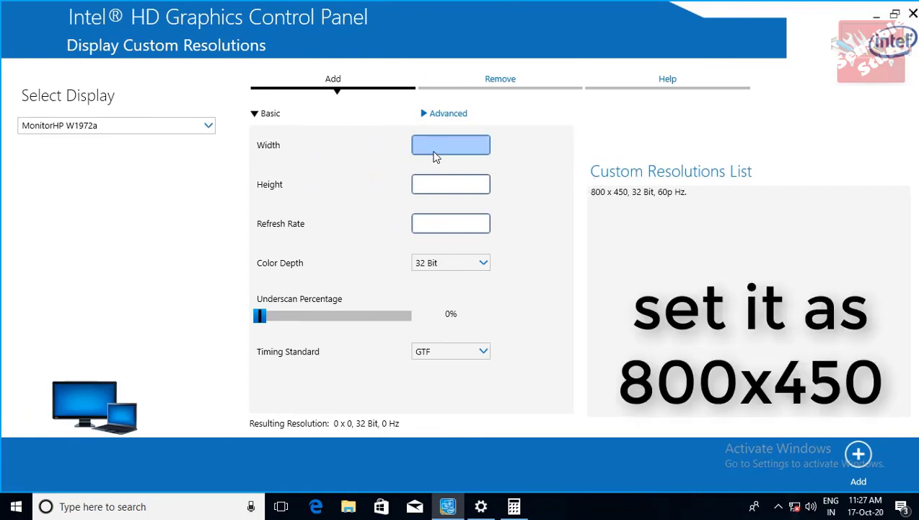
pyautogui.write('800')
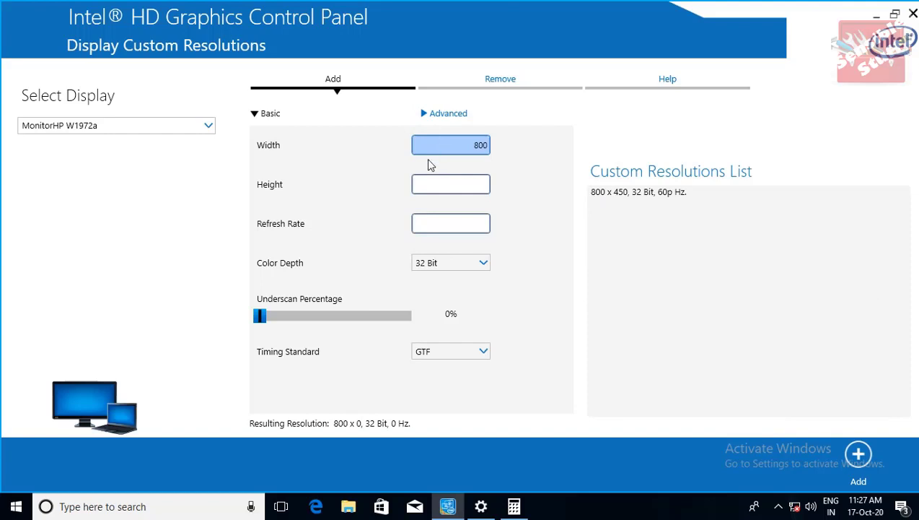
pyautogui.write('450')
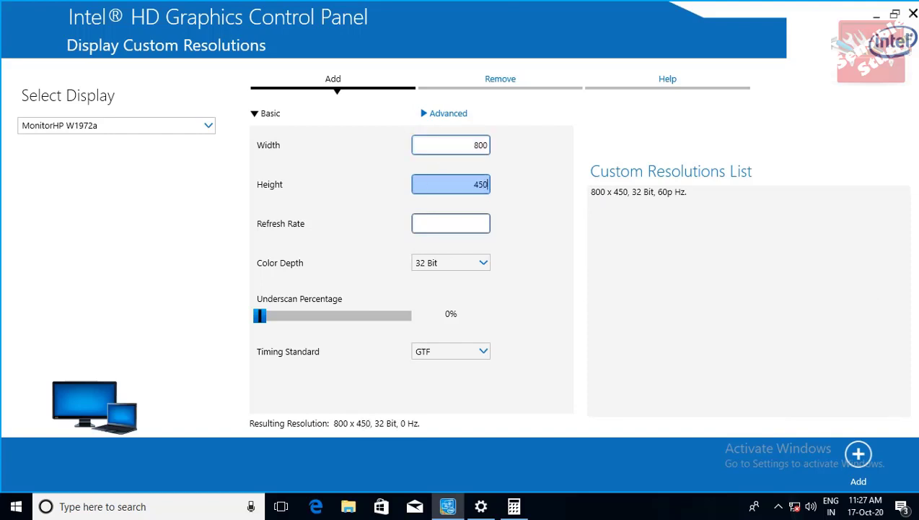
pyautogui.click(449, 227)
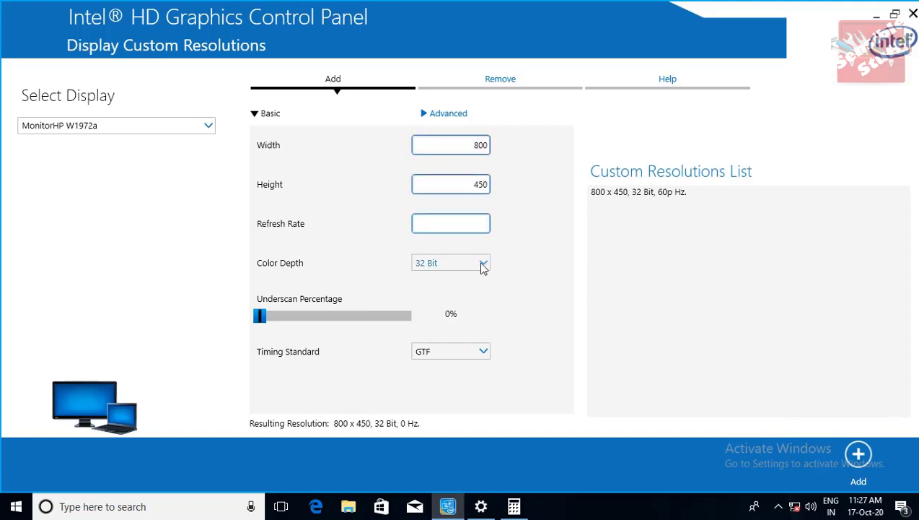
# Check the monitor's screen refresh rate in the display adapter properties and close the dialog without changes
pyautogui.rightClick(489, 119)
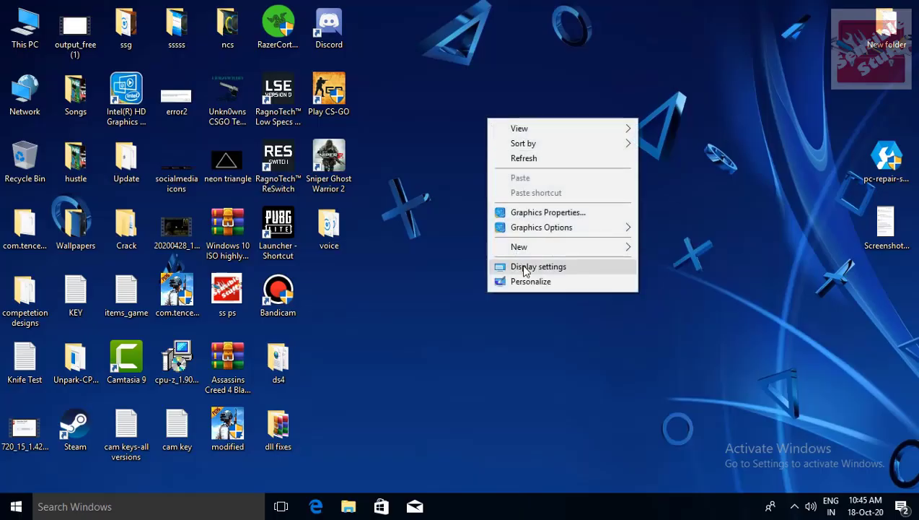
pyautogui.click(525, 268)
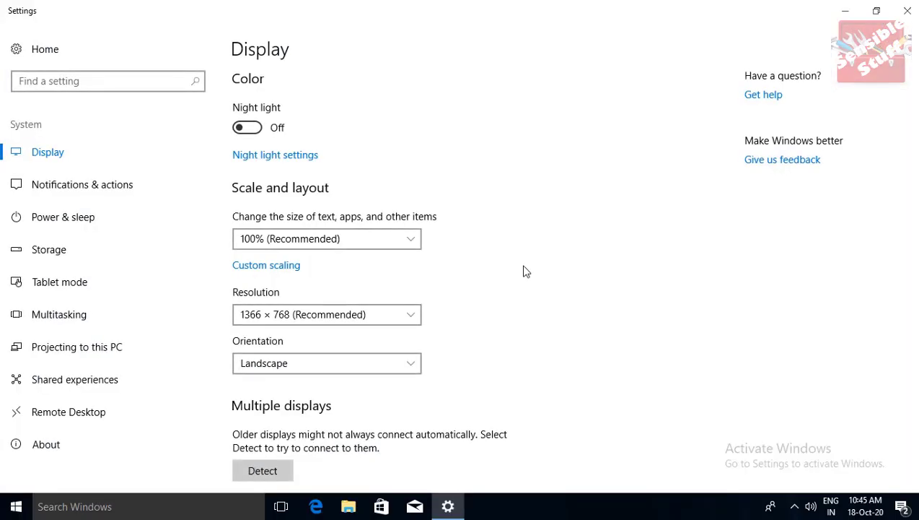
pyautogui.scroll(-2, 352, 311)
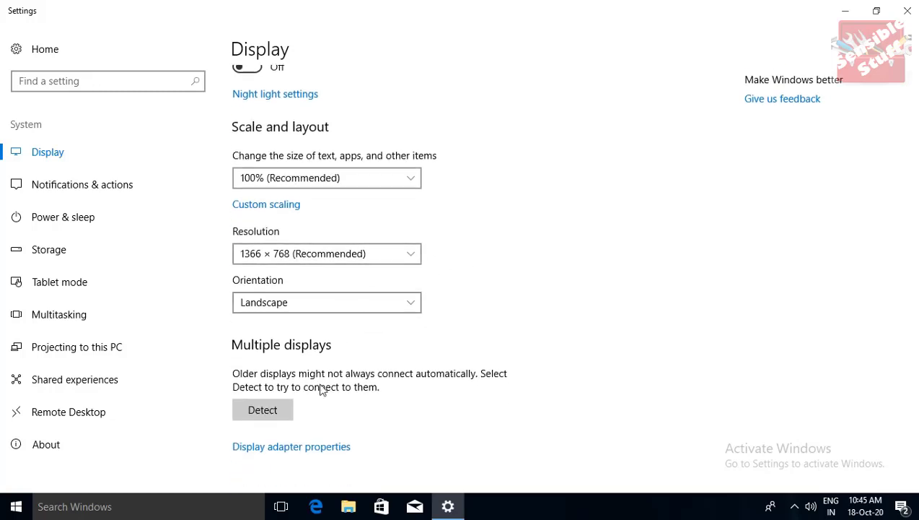
pyautogui.click(260, 450)
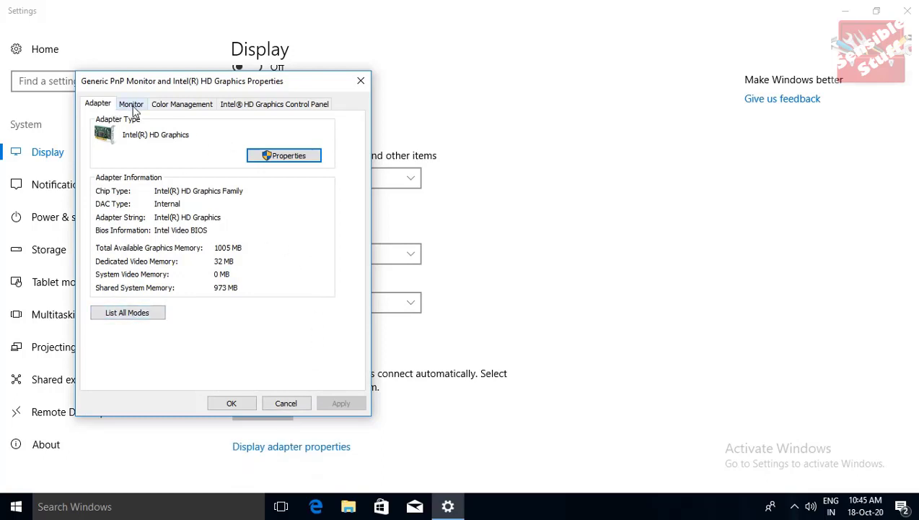
pyautogui.click(132, 104)
pyautogui.click(127, 210)
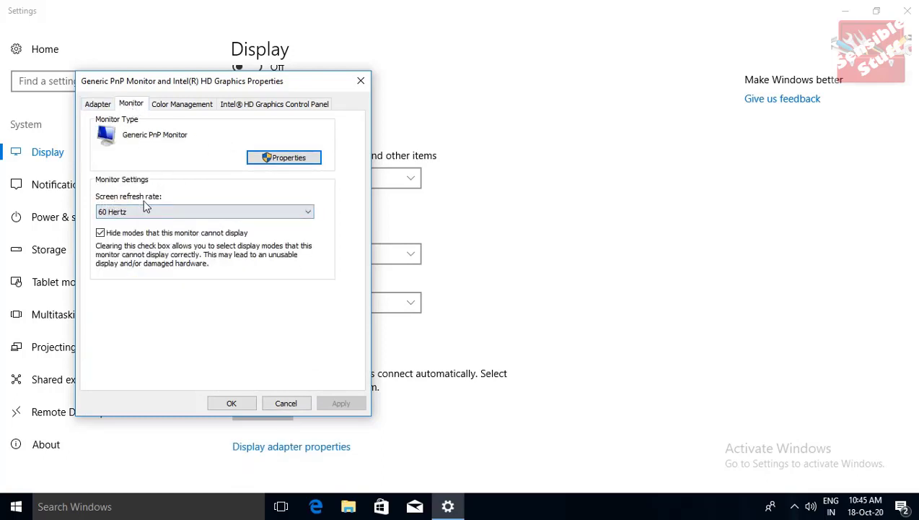
pyautogui.click(164, 211)
pyautogui.click(166, 212)
pyautogui.click(166, 212)
pyautogui.click(166, 214)
pyautogui.click(166, 215)
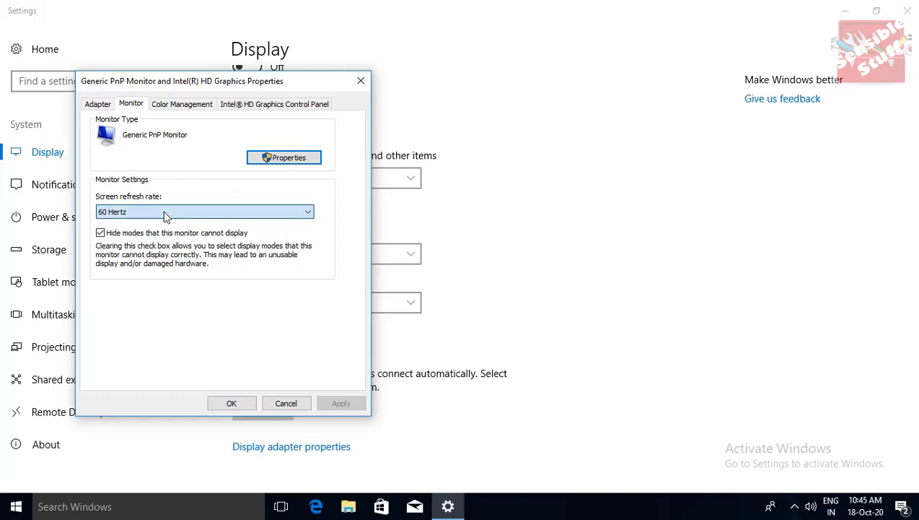
pyautogui.click(279, 403)
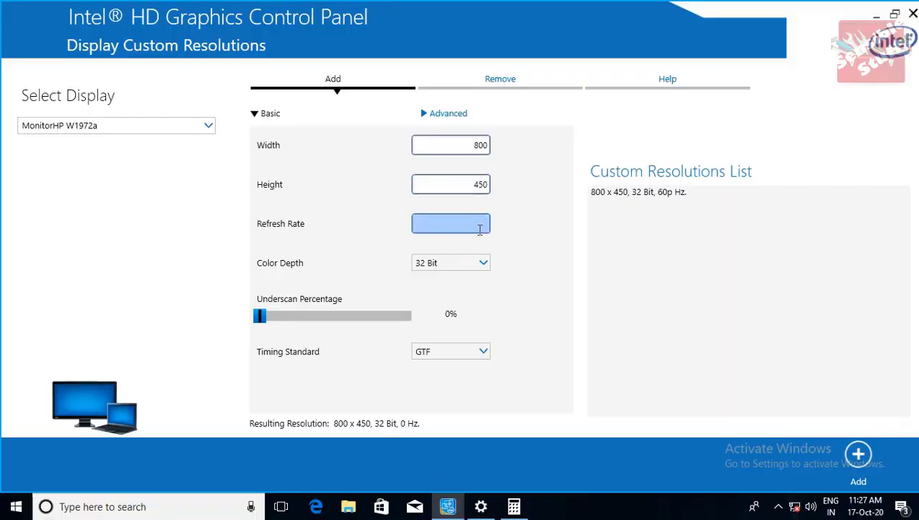
# Set the custom resolution's refresh rate to 60 and close the Intel HD Graphics Control Panel
pyautogui.click(479, 229)
pyautogui.write('60')
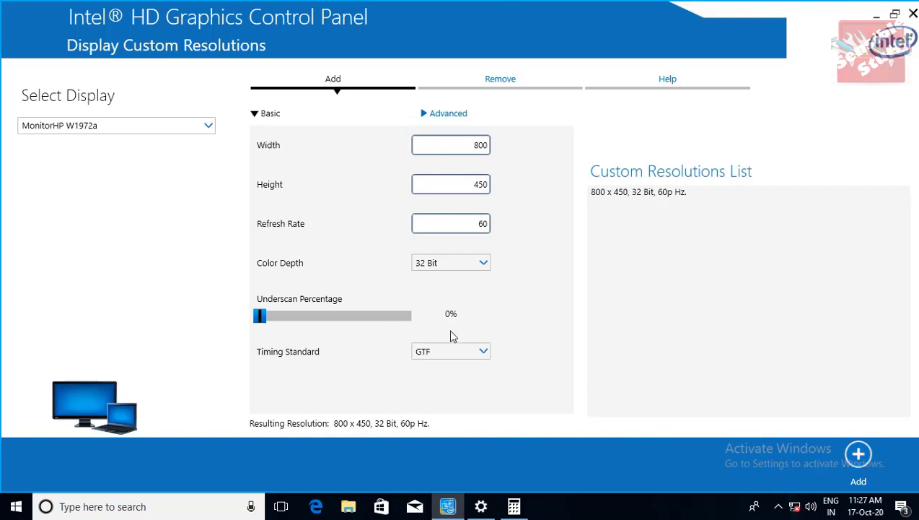
pyautogui.click(913, 19)
pyautogui.rightClick(586, 155)
pyautogui.click(606, 190)
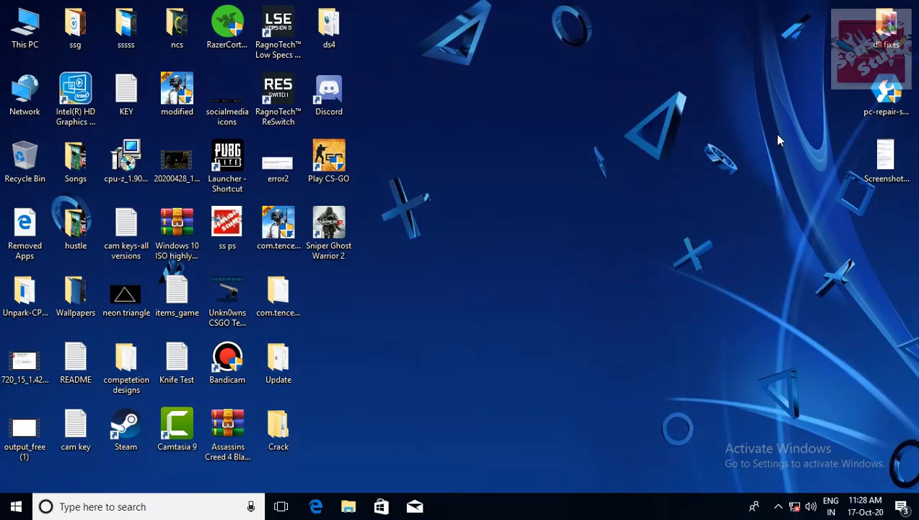
pyautogui.rightClick(651, 94)
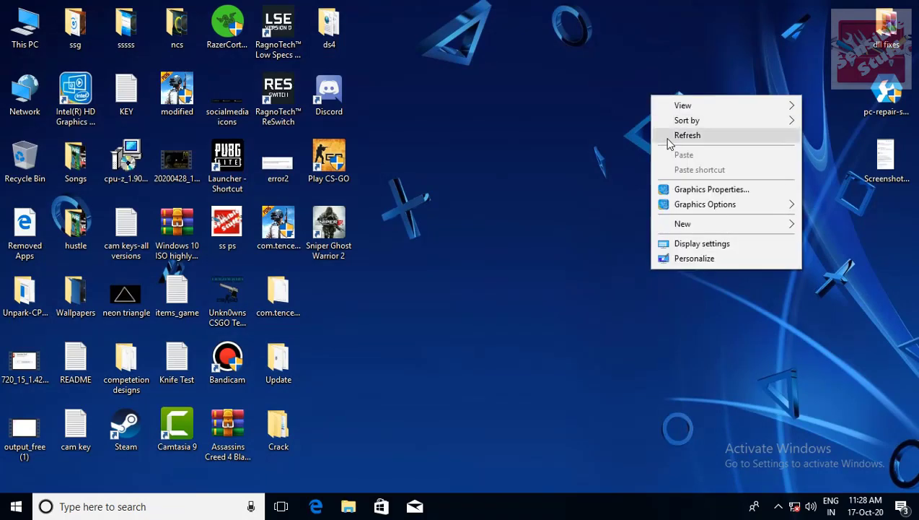
pyautogui.click(667, 135)
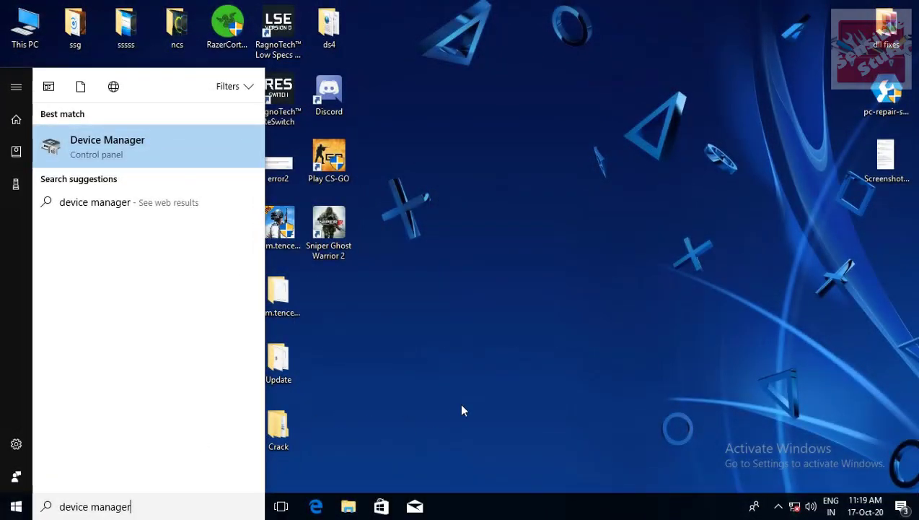
# Open Device Manager and bring up the properties of the Intel(R) HD Graphics display adapter
pyautogui.click(459, 402)
pyautogui.rightClick(16, 505)
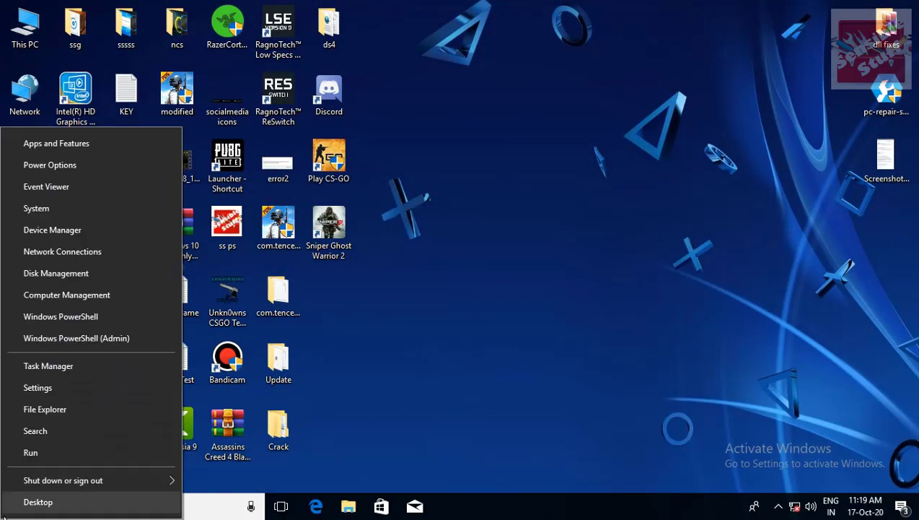
pyautogui.click(45, 230)
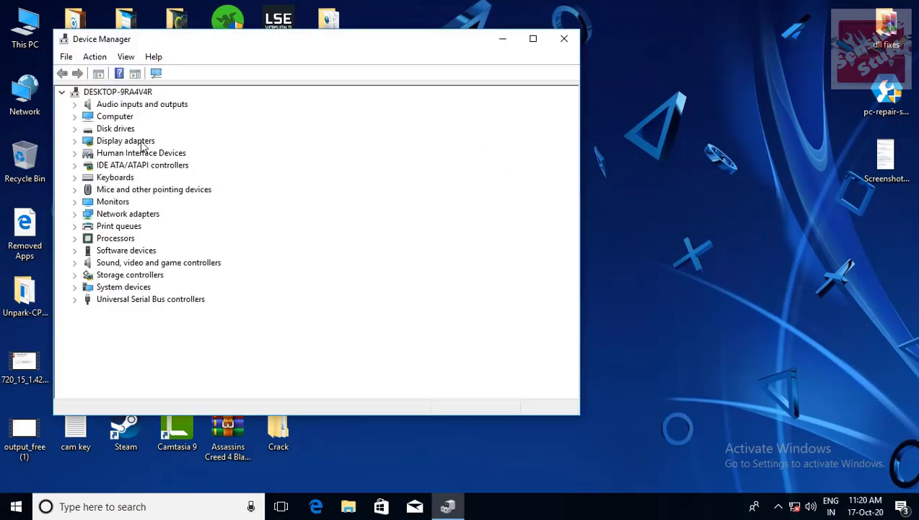
pyautogui.click(75, 141)
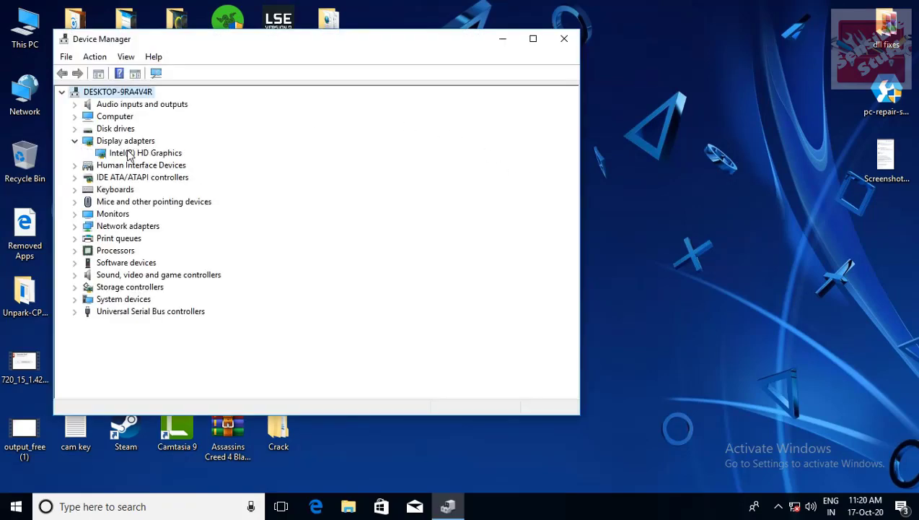
pyautogui.click(128, 153)
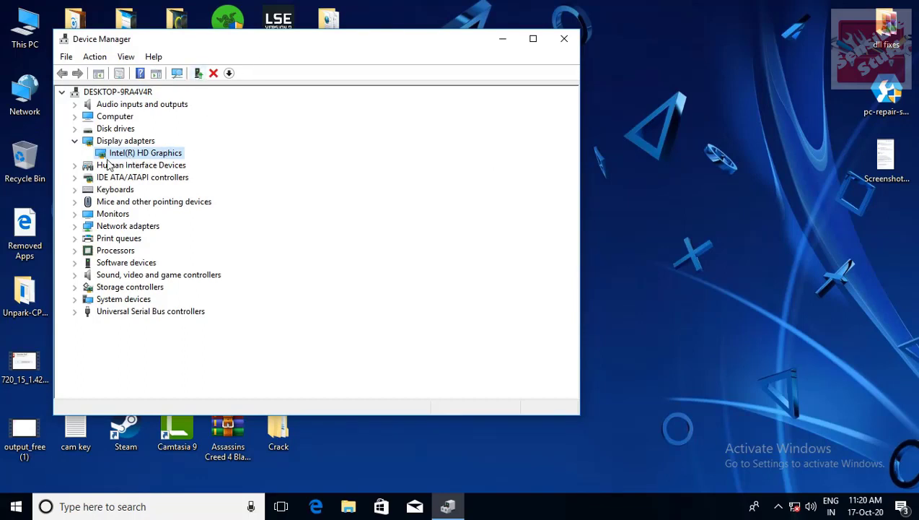
pyautogui.rightClick(700, 84)
pyautogui.click(729, 120)
pyautogui.click(136, 157)
pyautogui.click(146, 154)
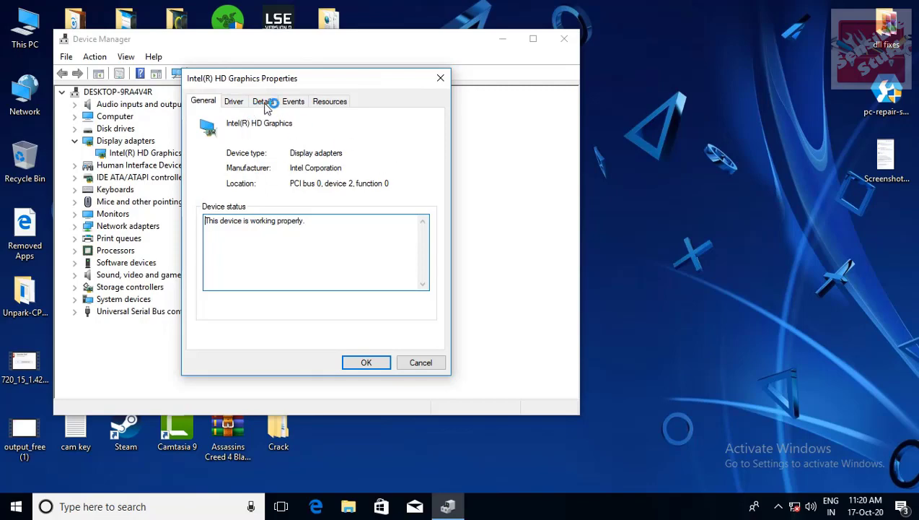
pyautogui.moveTo(270, 81); pyautogui.dragTo(371, 65)
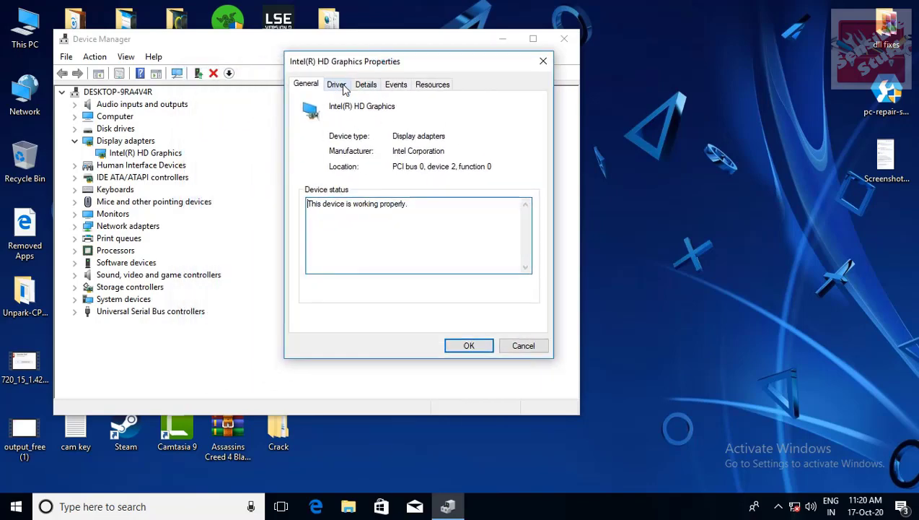
# Search automatically for updated Intel(R) HD Graphics driver software, and close the driver dialogs and Device Manager
pyautogui.click(343, 88)
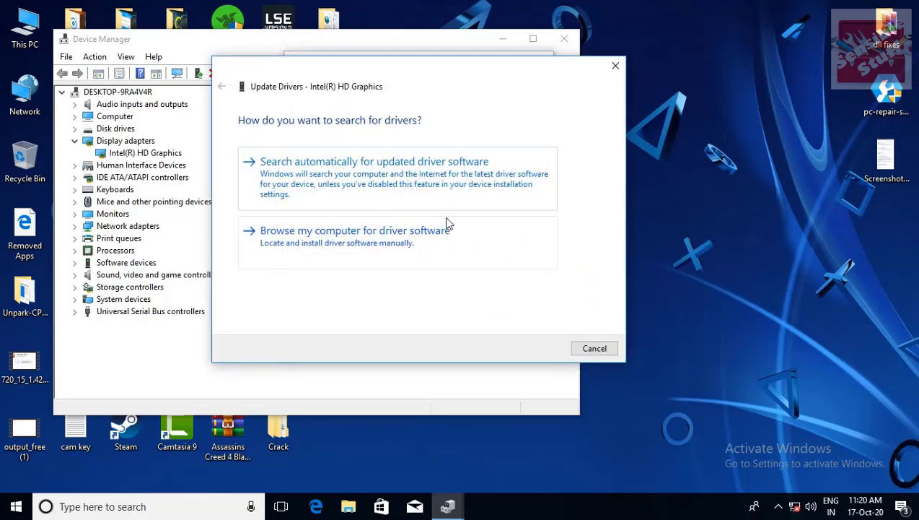
pyautogui.moveTo(322, 72); pyautogui.dragTo(466, 227)
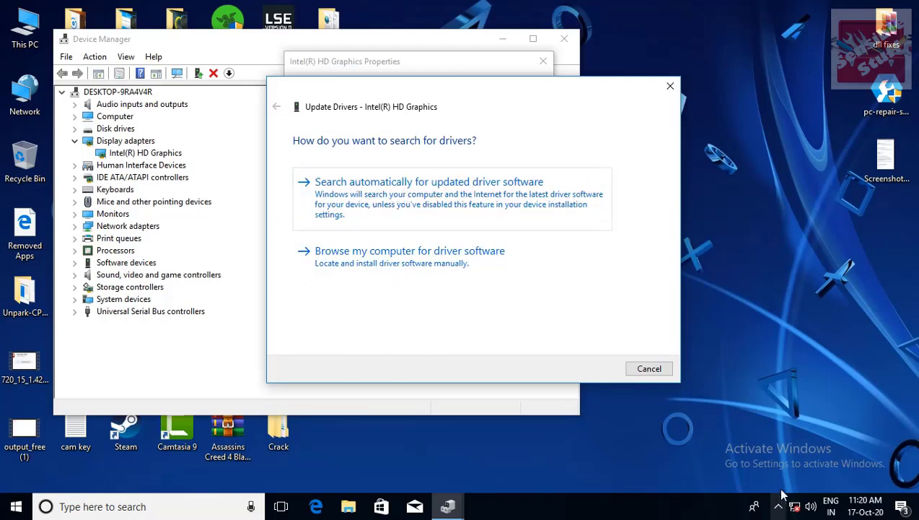
pyautogui.click(784, 458)
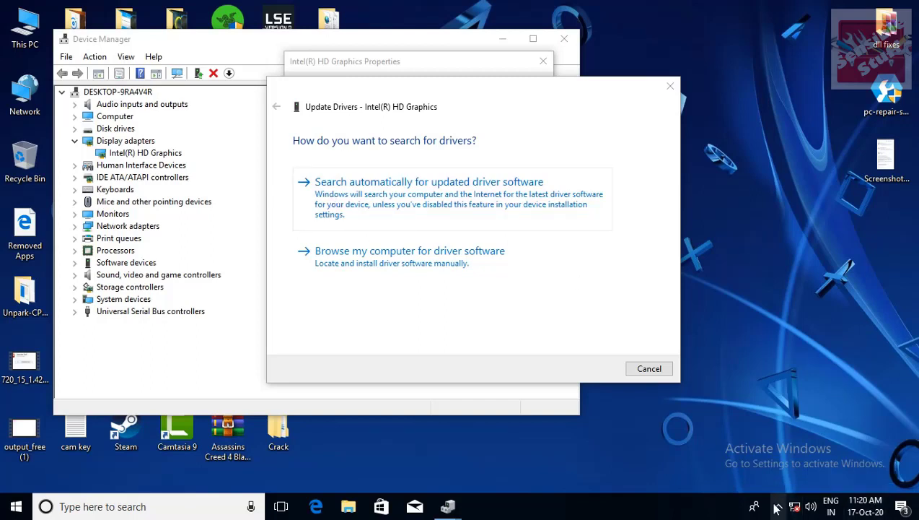
pyautogui.click(342, 198)
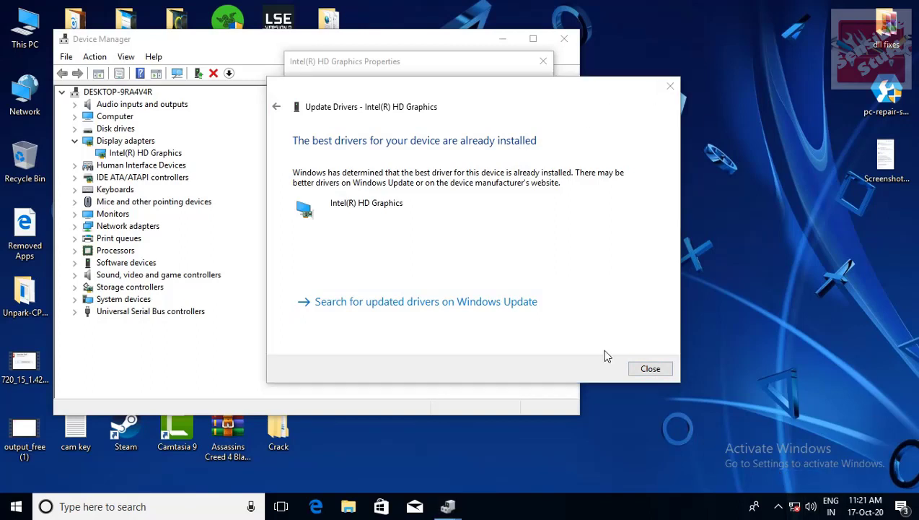
pyautogui.click(653, 371)
pyautogui.click(468, 346)
pyautogui.click(563, 38)
pyautogui.rightClick(536, 108)
pyautogui.click(554, 136)
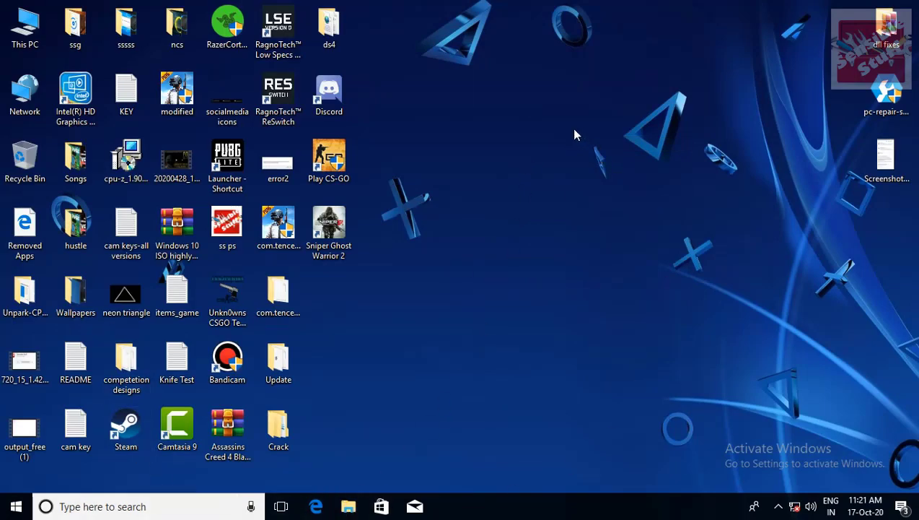
pyautogui.moveTo(573, 127); pyautogui.dragTo(617, 188)
pyautogui.moveTo(580, 132); pyautogui.dragTo(648, 196)
pyautogui.moveTo(610, 67); pyautogui.dragTo(751, 204)
pyautogui.rightClick(550, 153)
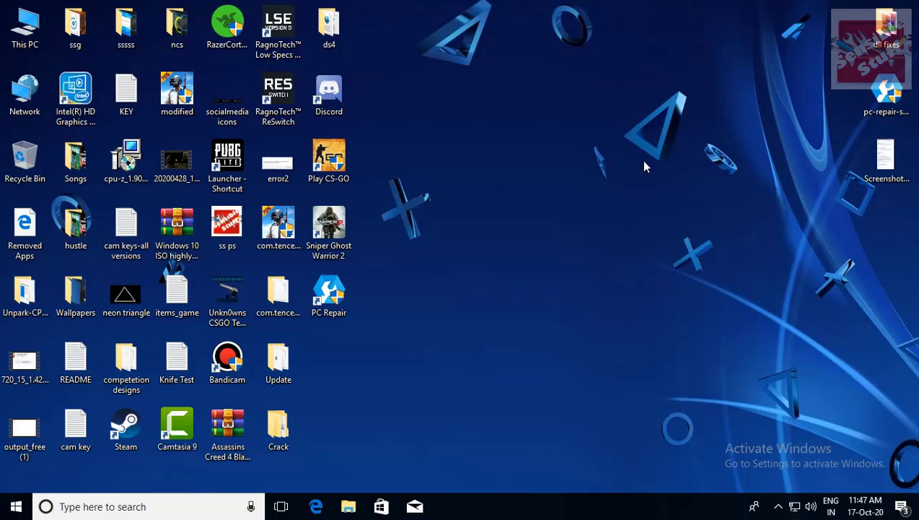
# Refresh the desktop and open This PC in a maximized window
pyautogui.rightClick(429, 61)
pyautogui.click(454, 99)
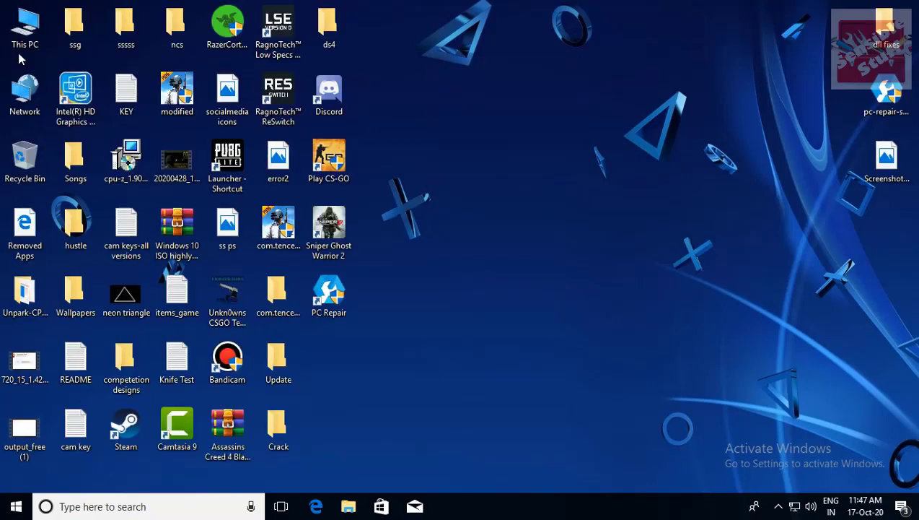
pyautogui.doubleClick(24, 28)
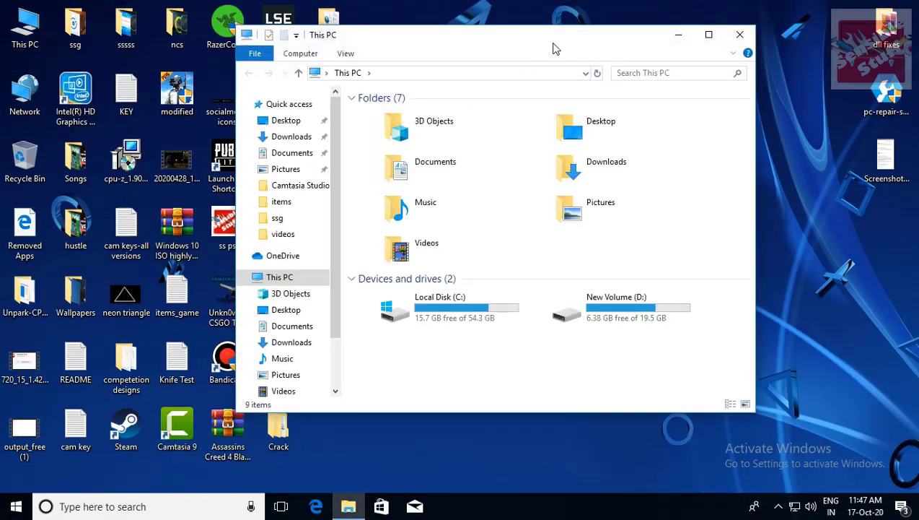
pyautogui.doubleClick(556, 42)
pyautogui.rightClick(435, 309)
pyautogui.click(453, 347)
pyautogui.moveTo(272, 262); pyautogui.dragTo(795, 319)
pyautogui.rightClick(795, 348)
pyautogui.click(797, 402)
pyautogui.rightClick(606, 226)
pyautogui.click(640, 277)
pyautogui.rightClick(521, 238)
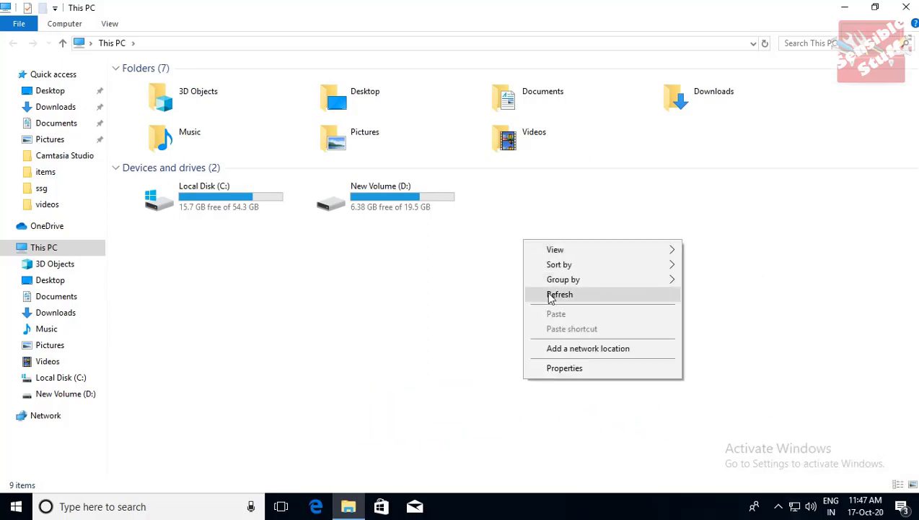
pyautogui.click(551, 296)
pyautogui.moveTo(191, 204); pyautogui.dragTo(370, 249)
pyautogui.moveTo(144, 280); pyautogui.dragTo(331, 271)
pyautogui.rightClick(330, 268)
pyautogui.click(356, 322)
# Browse Local Disk (C:) through SteamApps, common, Counter-Strike Global Offensive, csgo, materials, unknwn, weapons and v_models to the knife_karam folder
pyautogui.doubleClick(240, 194)
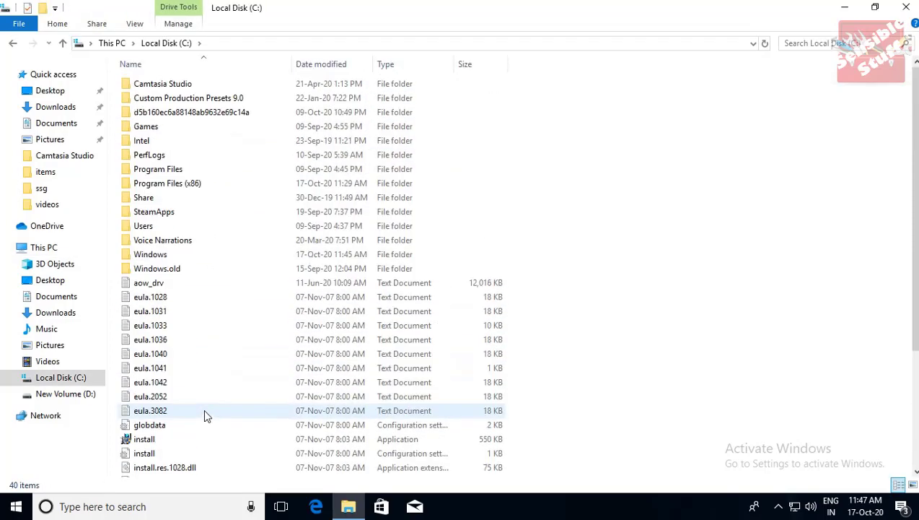
pyautogui.doubleClick(177, 213)
pyautogui.doubleClick(150, 87)
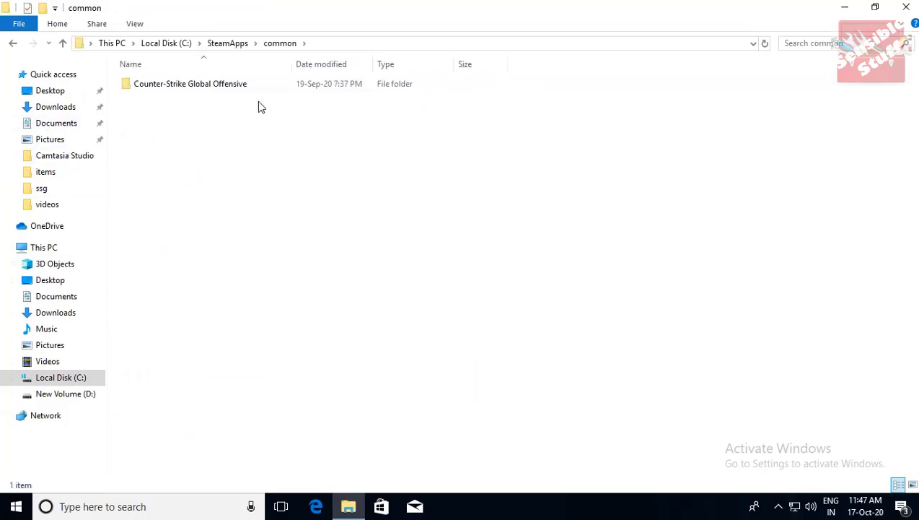
pyautogui.doubleClick(170, 88)
pyautogui.doubleClick(141, 86)
pyautogui.doubleClick(164, 85)
pyautogui.doubleClick(140, 88)
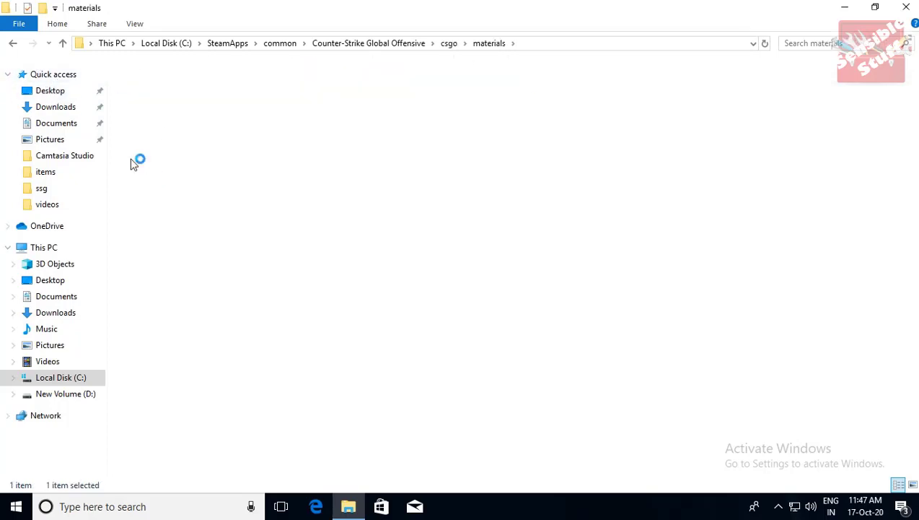
pyautogui.doubleClick(152, 87)
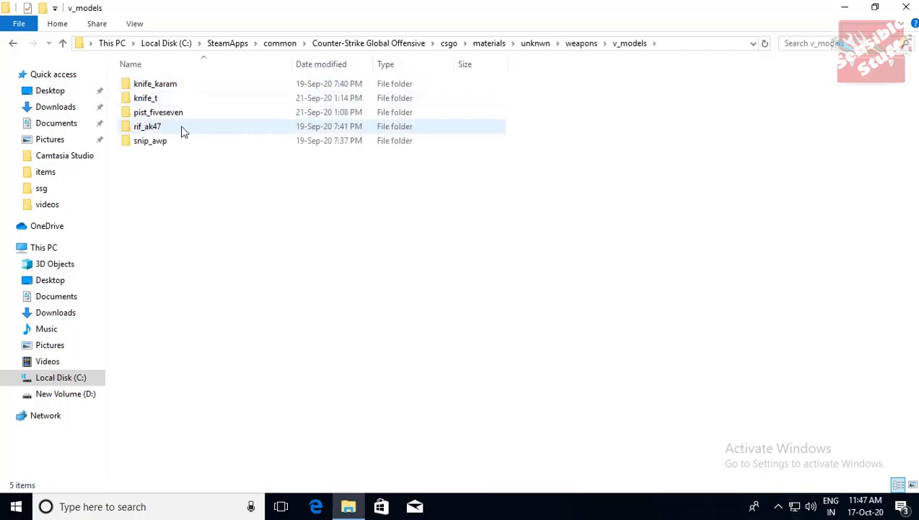
pyautogui.doubleClick(172, 88)
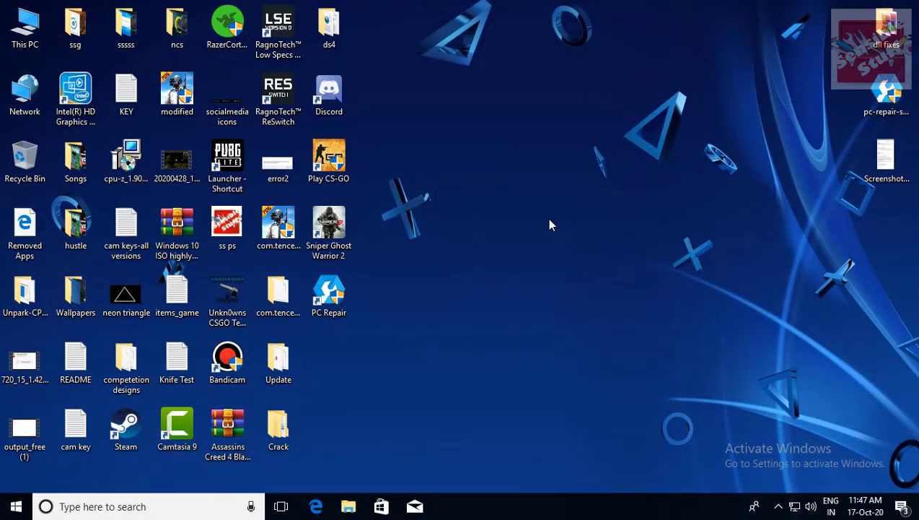
# Search Windows for "defragmen" and open Defragment and Optimize Drives
pyautogui.click(14, 505)
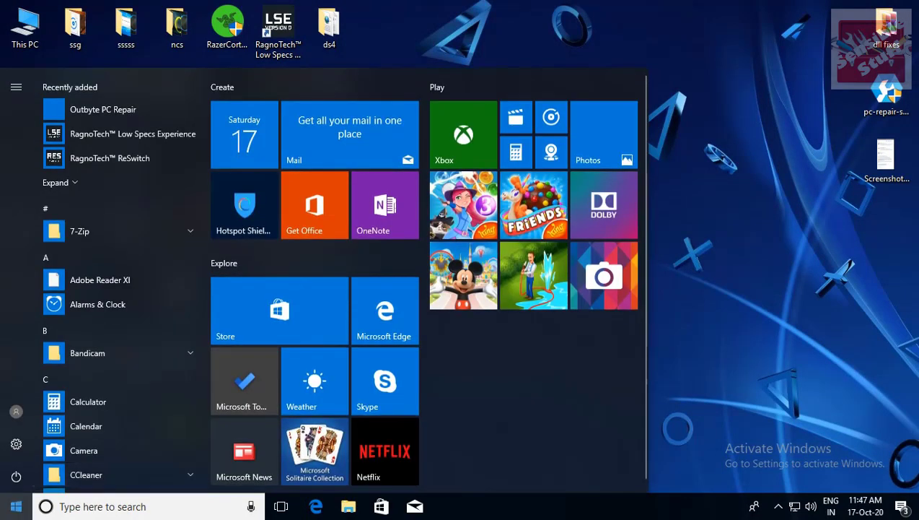
pyautogui.click(15, 505)
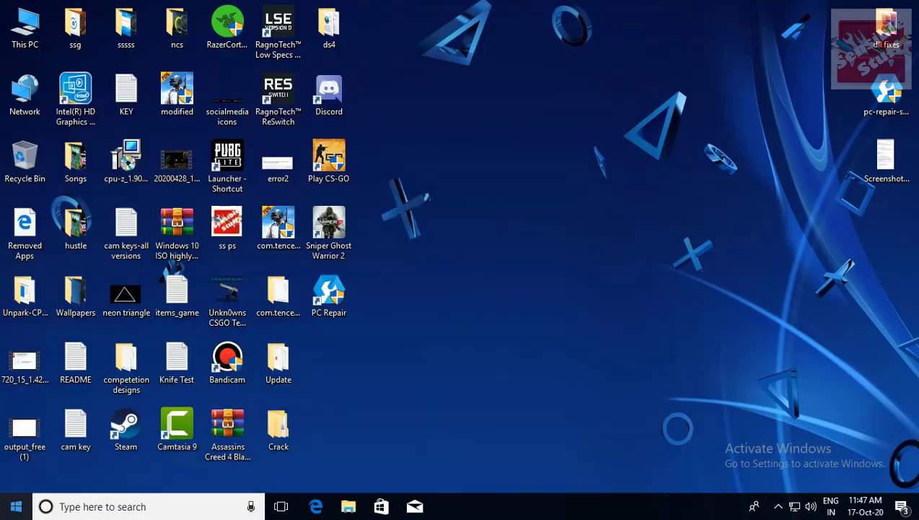
pyautogui.press('super')
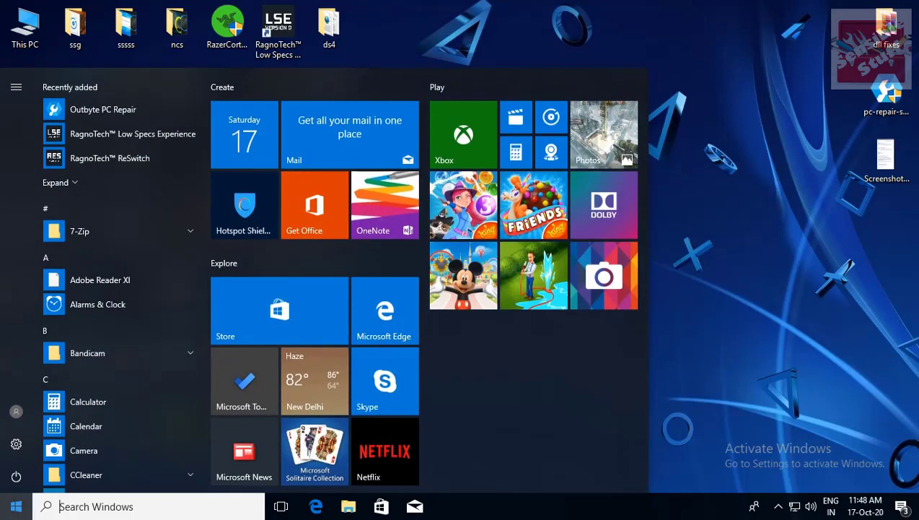
pyautogui.write('fra')
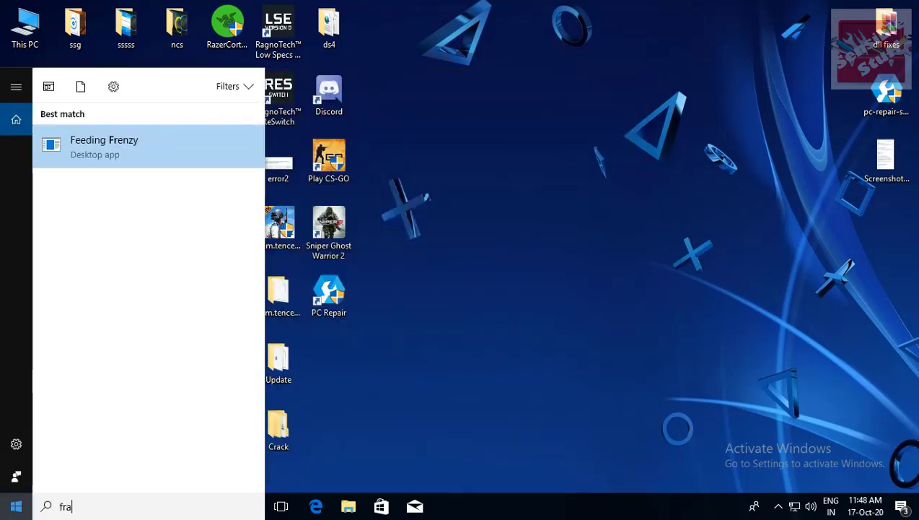
pyautogui.write('gmen')
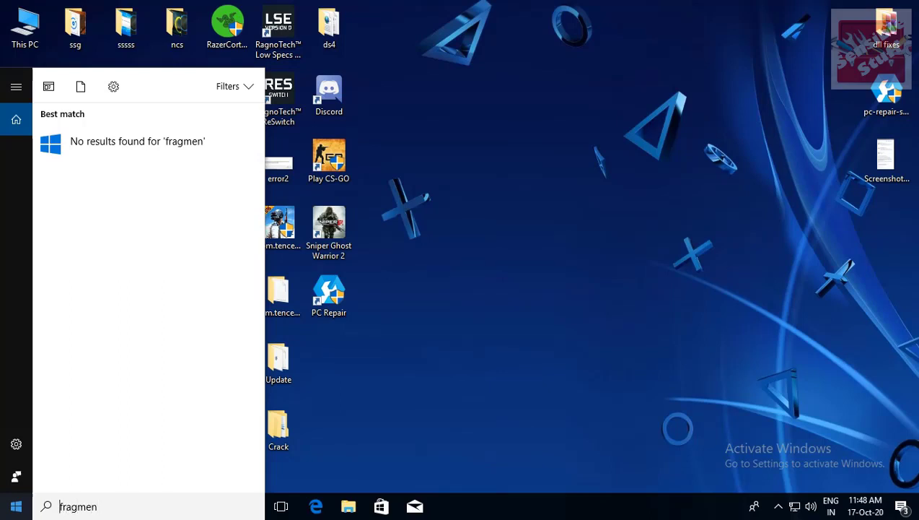
pyautogui.write('de')
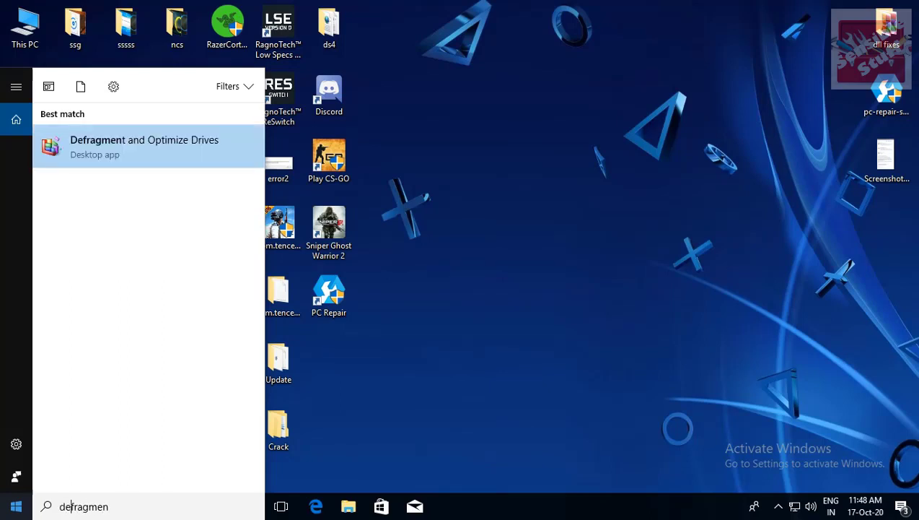
pyautogui.click(139, 150)
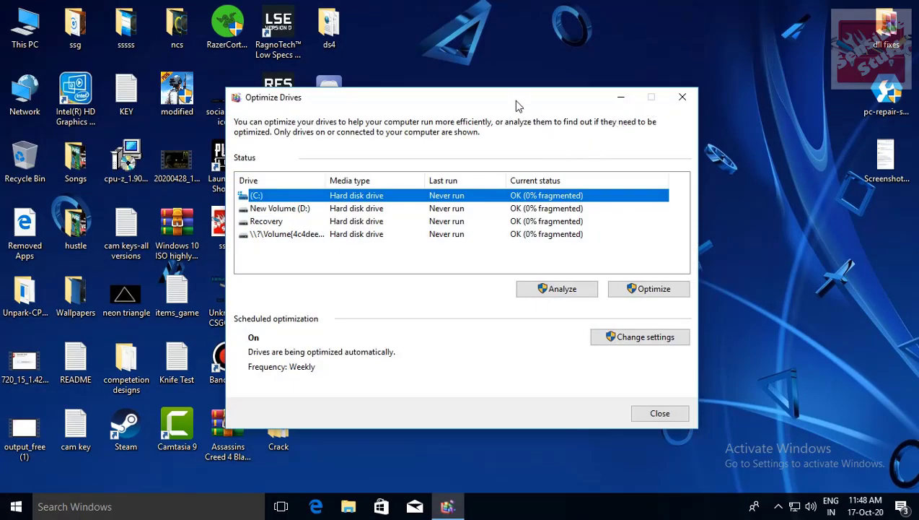
pyautogui.moveTo(516, 105); pyautogui.dragTo(559, 94)
pyautogui.rightClick(548, 3)
pyautogui.click(571, 45)
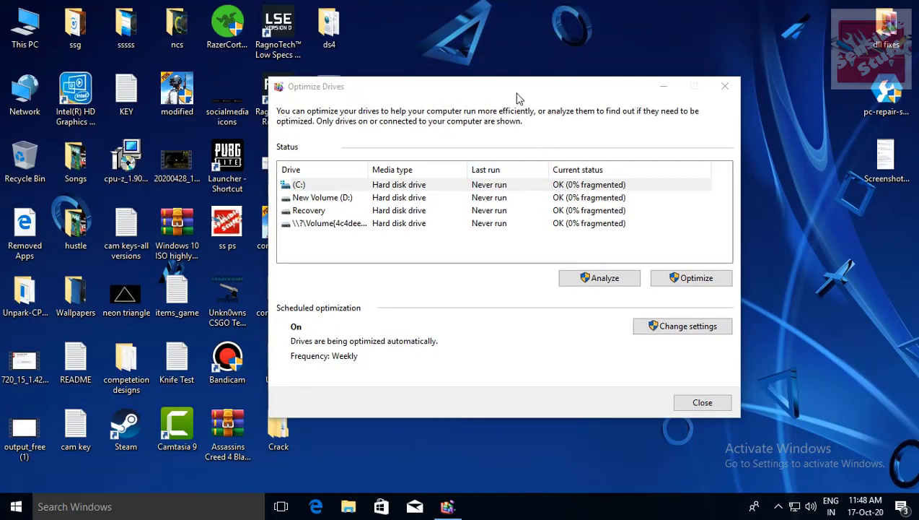
pyautogui.moveTo(517, 97); pyautogui.dragTo(525, 76)
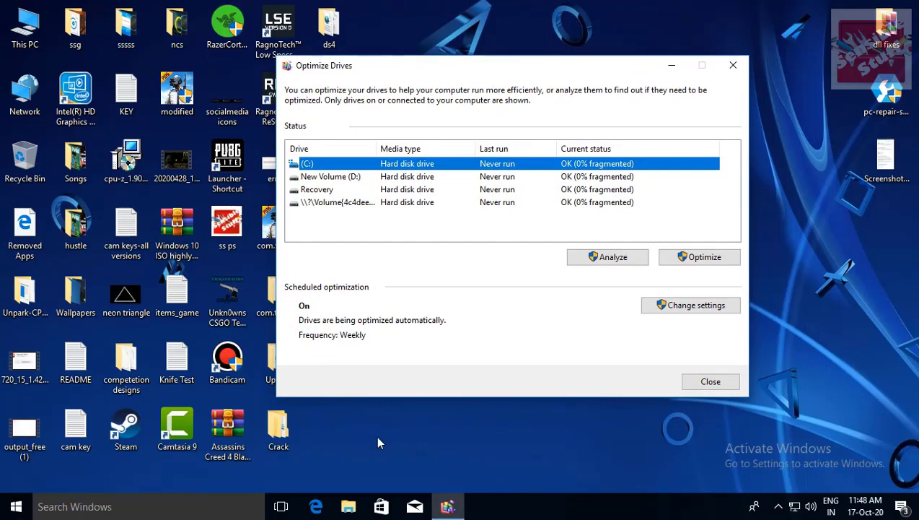
pyautogui.rightClick(376, 437)
pyautogui.click(426, 304)
# Start an analysis of drive (C:)
pyautogui.click(311, 165)
pyautogui.click(408, 179)
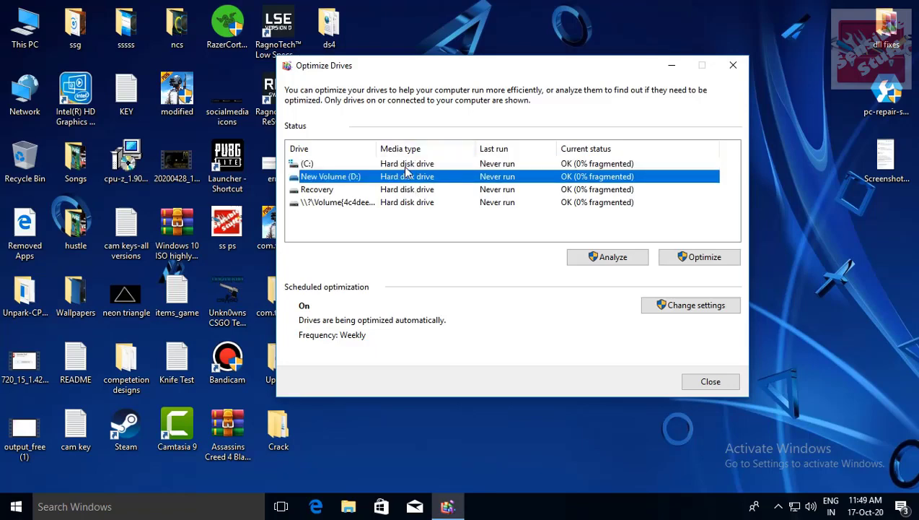
pyautogui.click(562, 166)
pyautogui.click(588, 257)
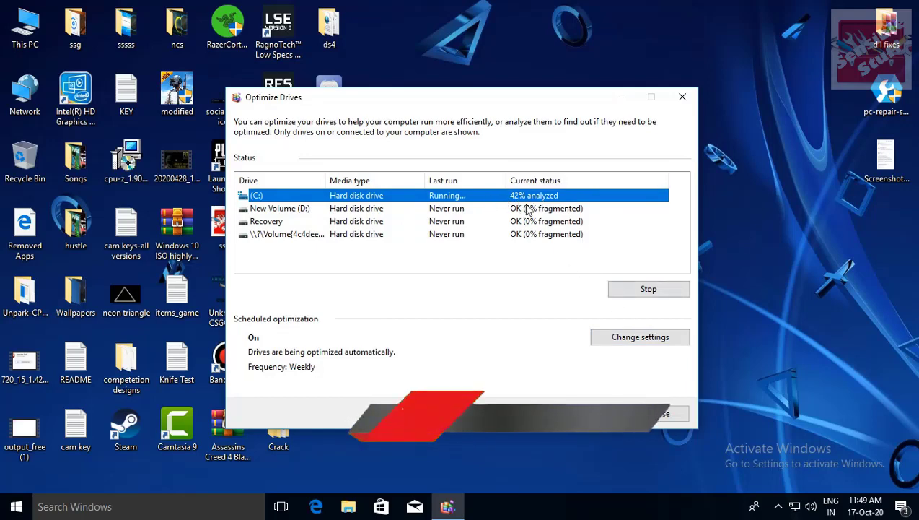
# Review the optimization schedule's frequency options and cancel without changing the schedule
pyautogui.click(619, 338)
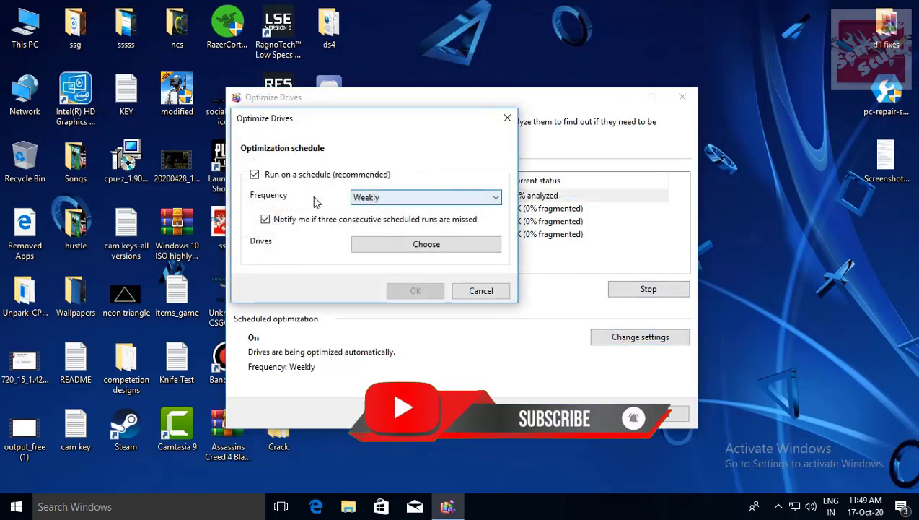
pyautogui.click(402, 198)
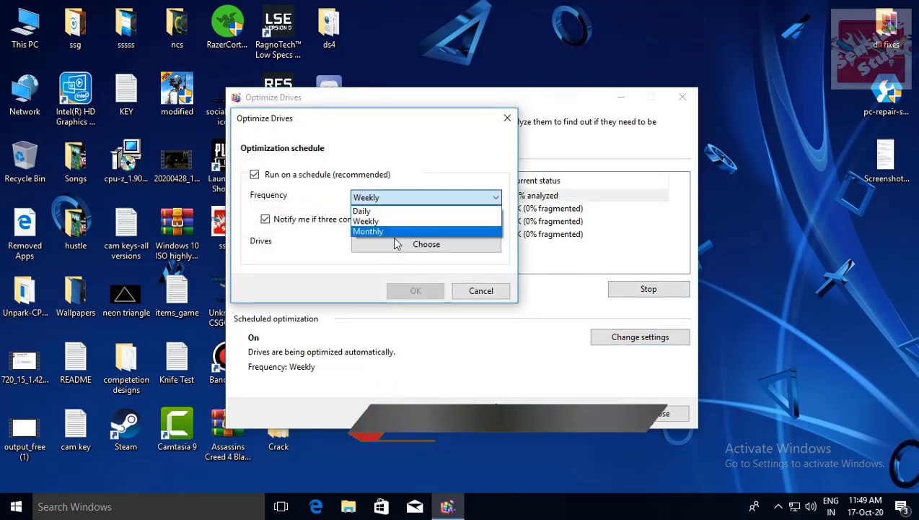
pyautogui.click(314, 197)
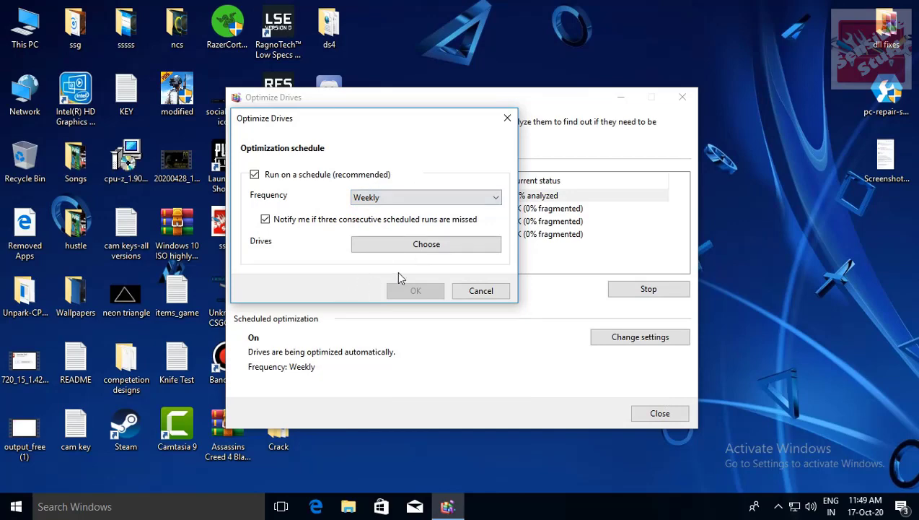
pyautogui.click(484, 290)
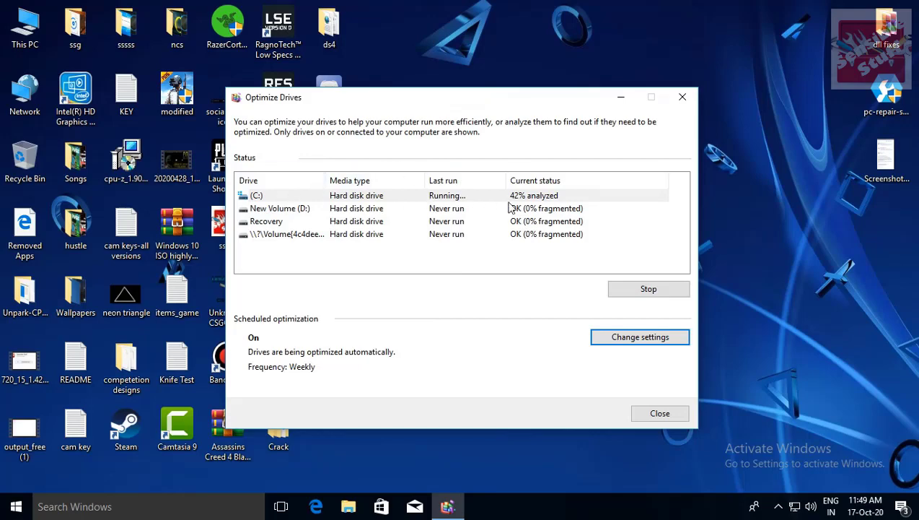
# Stop the running analysis of drive (C:) and start optimizing that drive
pyautogui.click(642, 288)
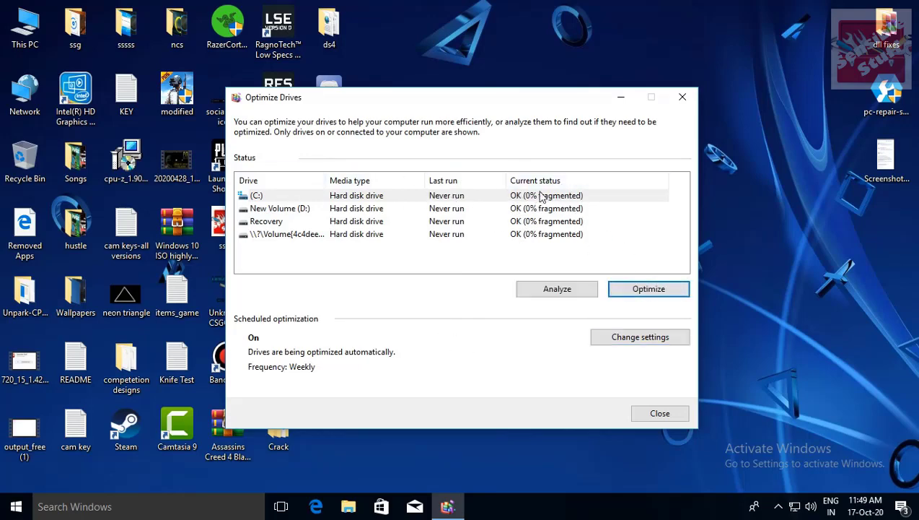
pyautogui.click(646, 289)
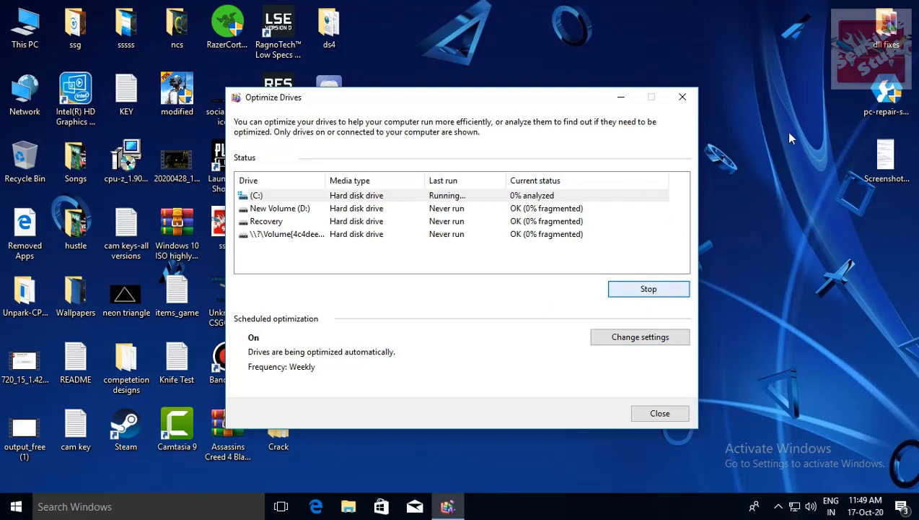
pyautogui.click(538, 197)
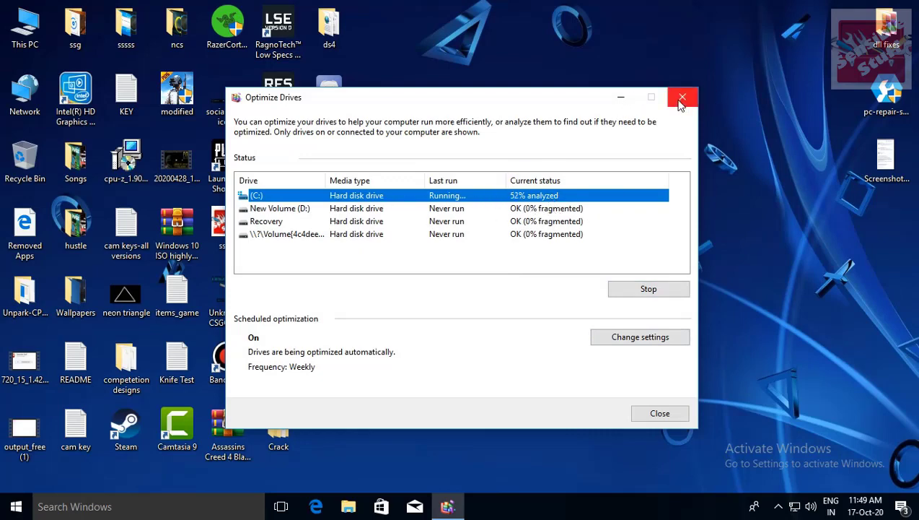
pyautogui.rightClick(554, 3)
pyautogui.click(571, 40)
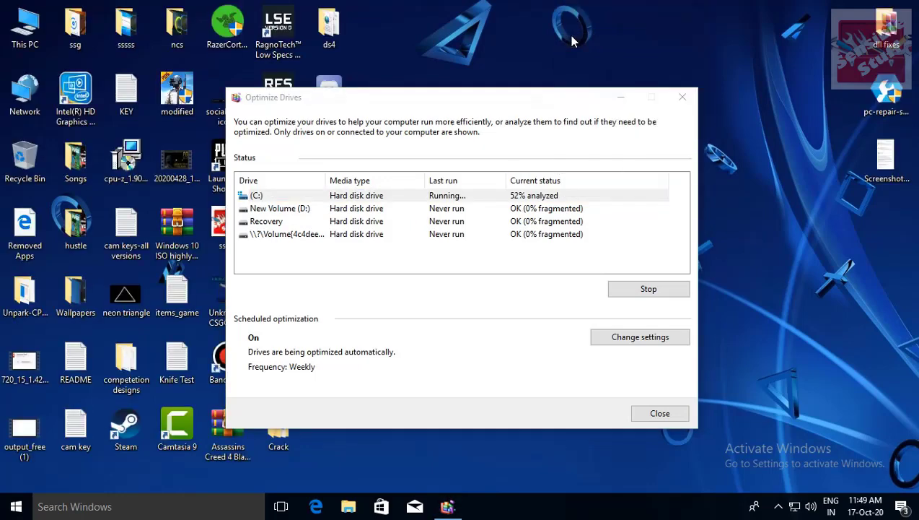
# Start optimizing New Volume (D:) while drive (C:) is still being processed
pyautogui.click(503, 202)
pyautogui.click(515, 212)
pyautogui.click(622, 288)
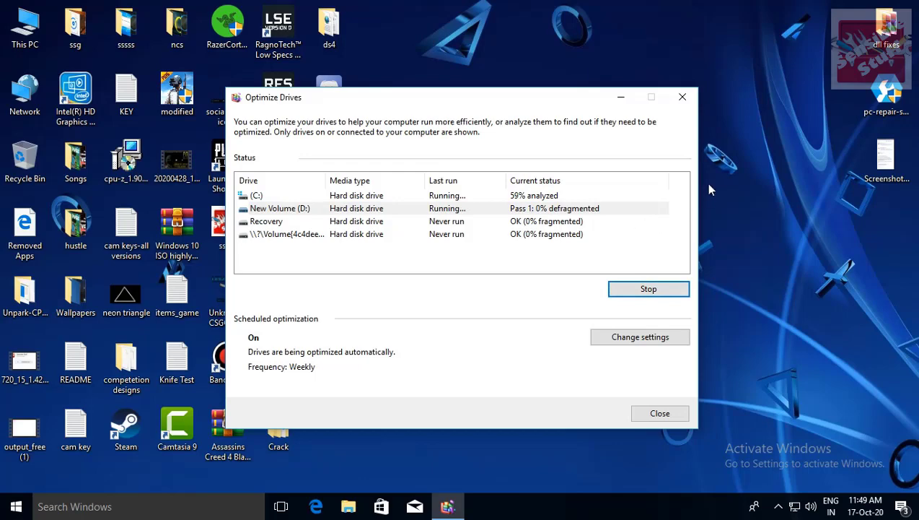
pyautogui.rightClick(728, 161)
pyautogui.click(754, 202)
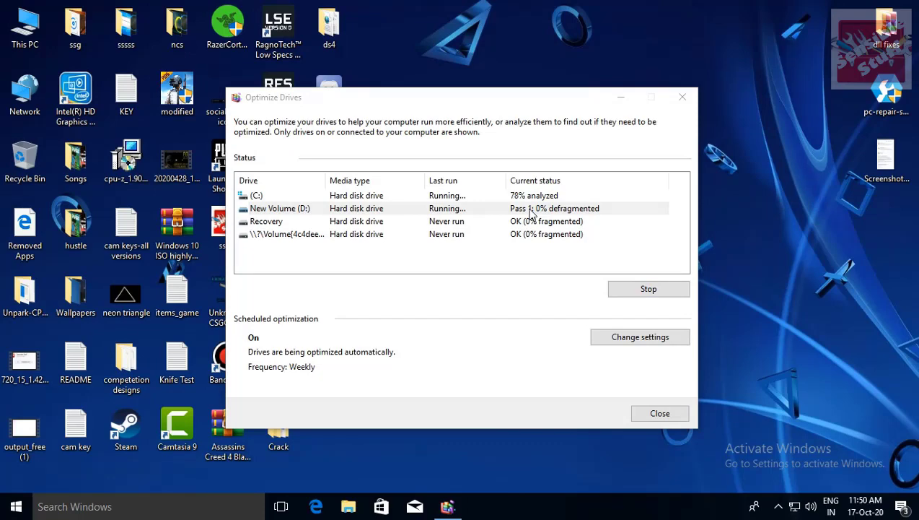
pyautogui.click(572, 211)
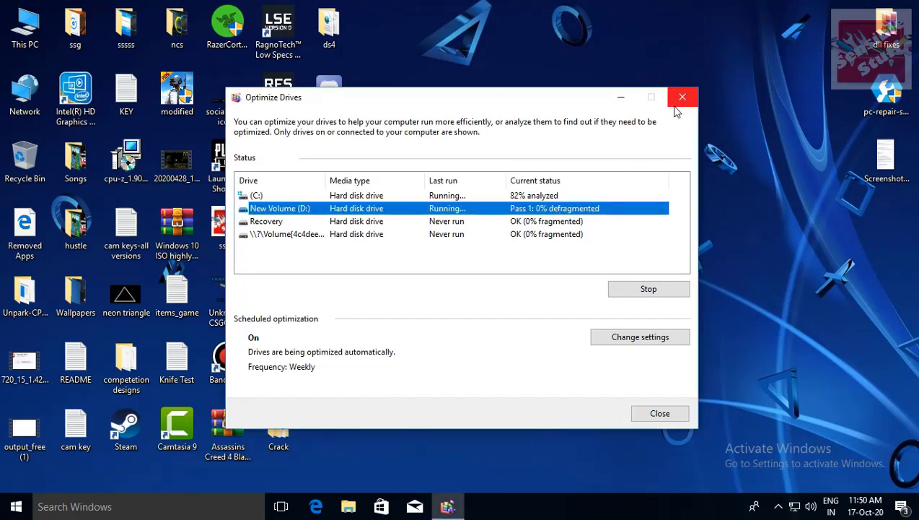
pyautogui.rightClick(742, 184)
pyautogui.click(762, 225)
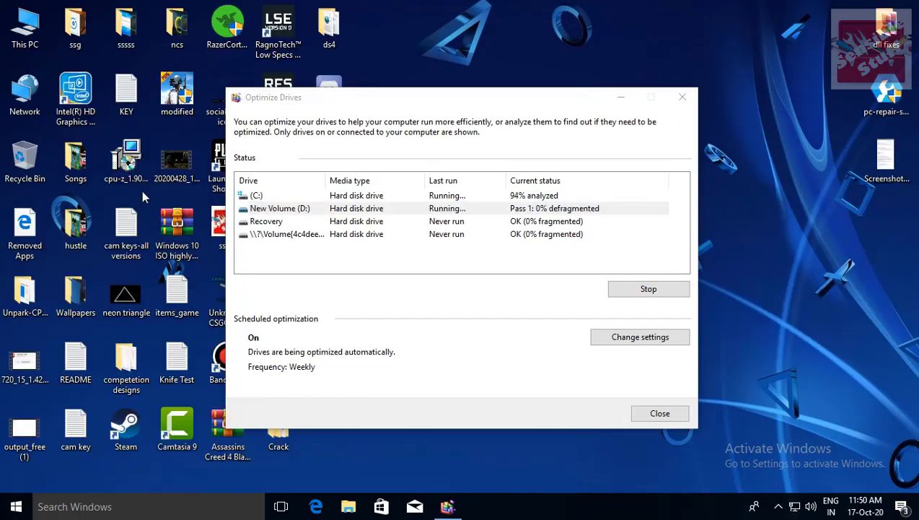
pyautogui.doubleClick(24, 27)
pyautogui.rightClick(245, 276)
pyautogui.click(213, 316)
pyautogui.moveTo(214, 313); pyautogui.dragTo(339, 206)
pyautogui.click(906, 7)
pyautogui.rightClick(755, 166)
pyautogui.click(227, 22)
pyautogui.moveTo(227, 21); pyautogui.dragTo(786, 229)
pyautogui.moveTo(742, 150); pyautogui.dragTo(835, 306)
pyautogui.rightClick(746, 127)
pyautogui.click(769, 164)
pyautogui.moveTo(731, 173); pyautogui.dragTo(822, 264)
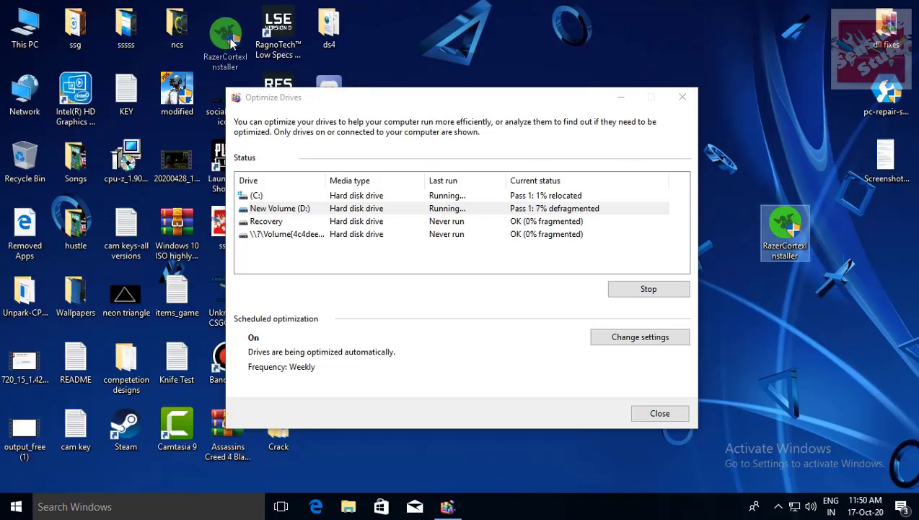
pyautogui.rightClick(535, 22)
pyautogui.click(571, 63)
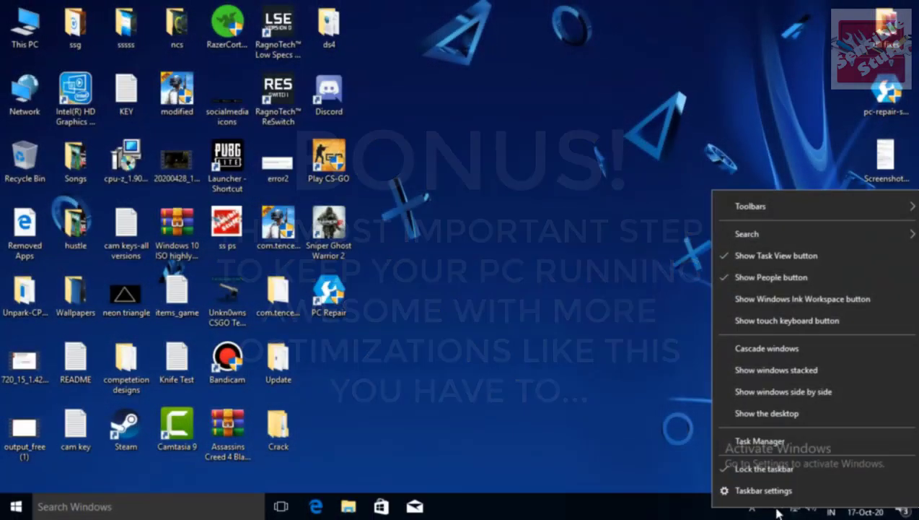
# Refresh the desktop, view the ss ps image in Photos and close it
pyautogui.click(503, 72)
pyautogui.rightClick(572, 150)
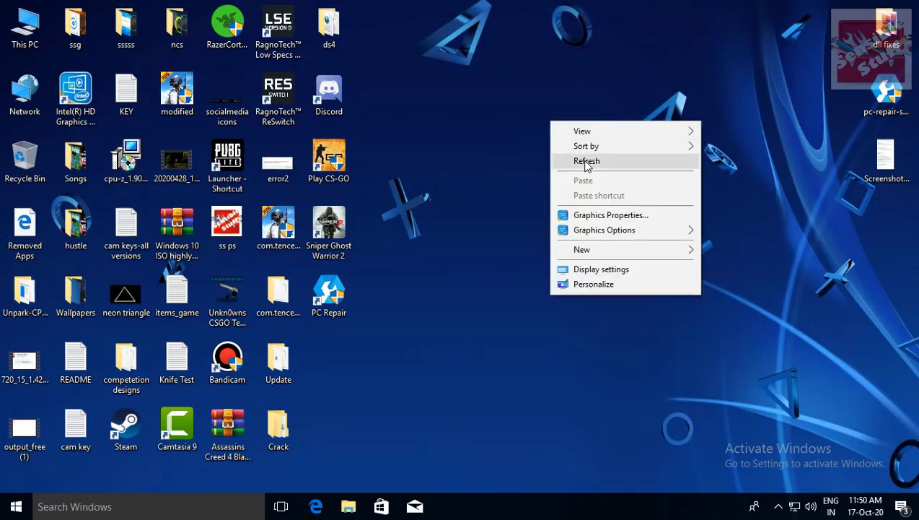
pyautogui.click(586, 160)
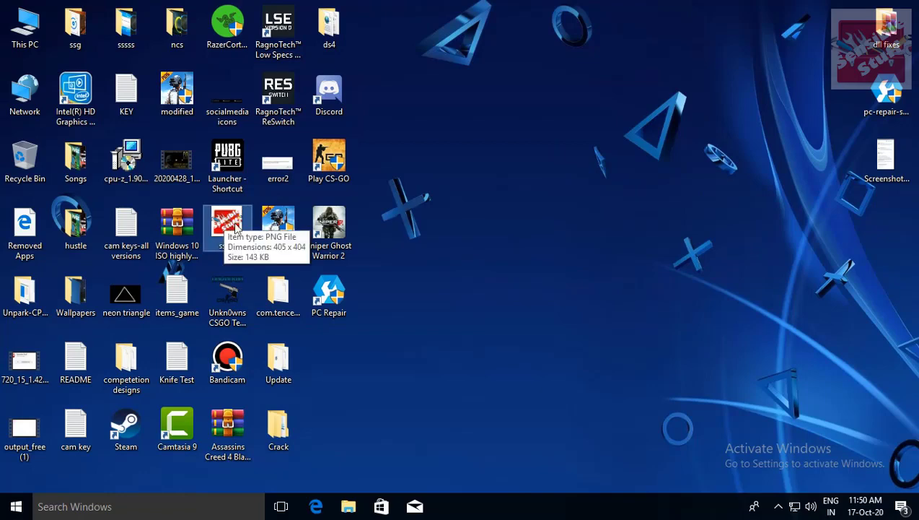
pyautogui.doubleClick(238, 229)
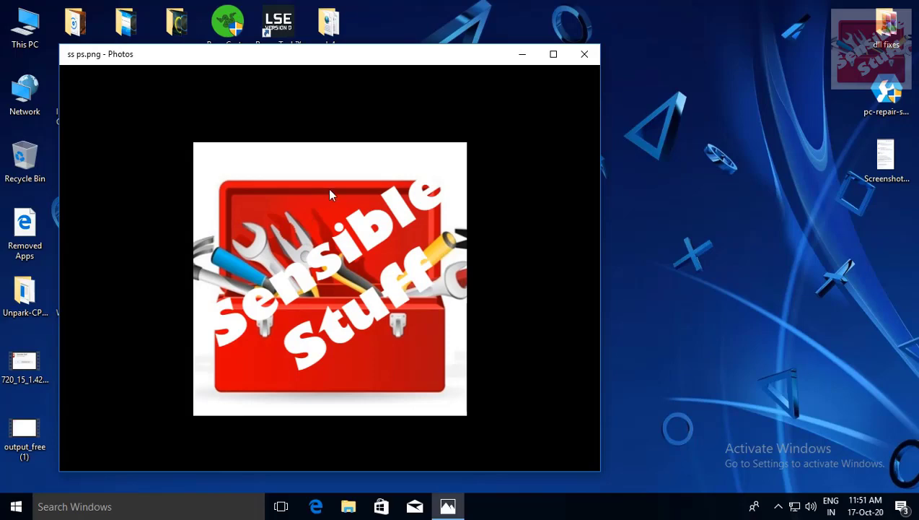
pyautogui.click(584, 54)
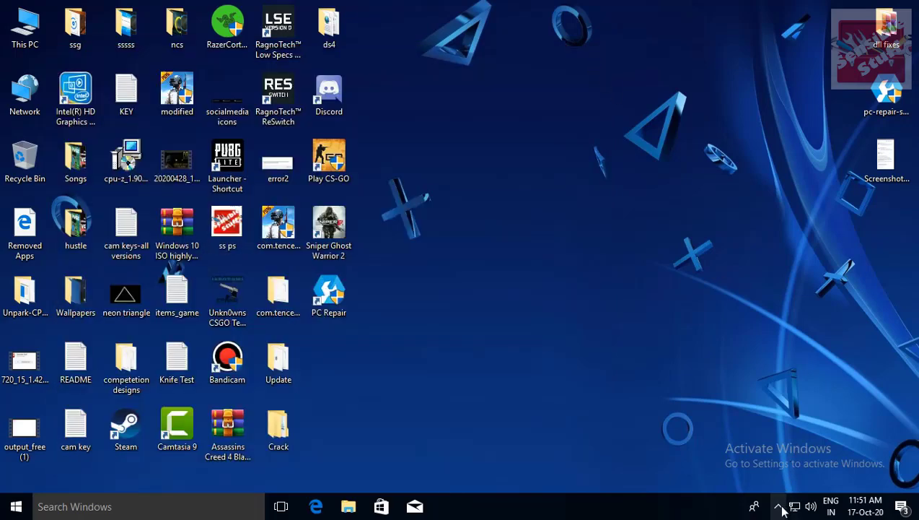